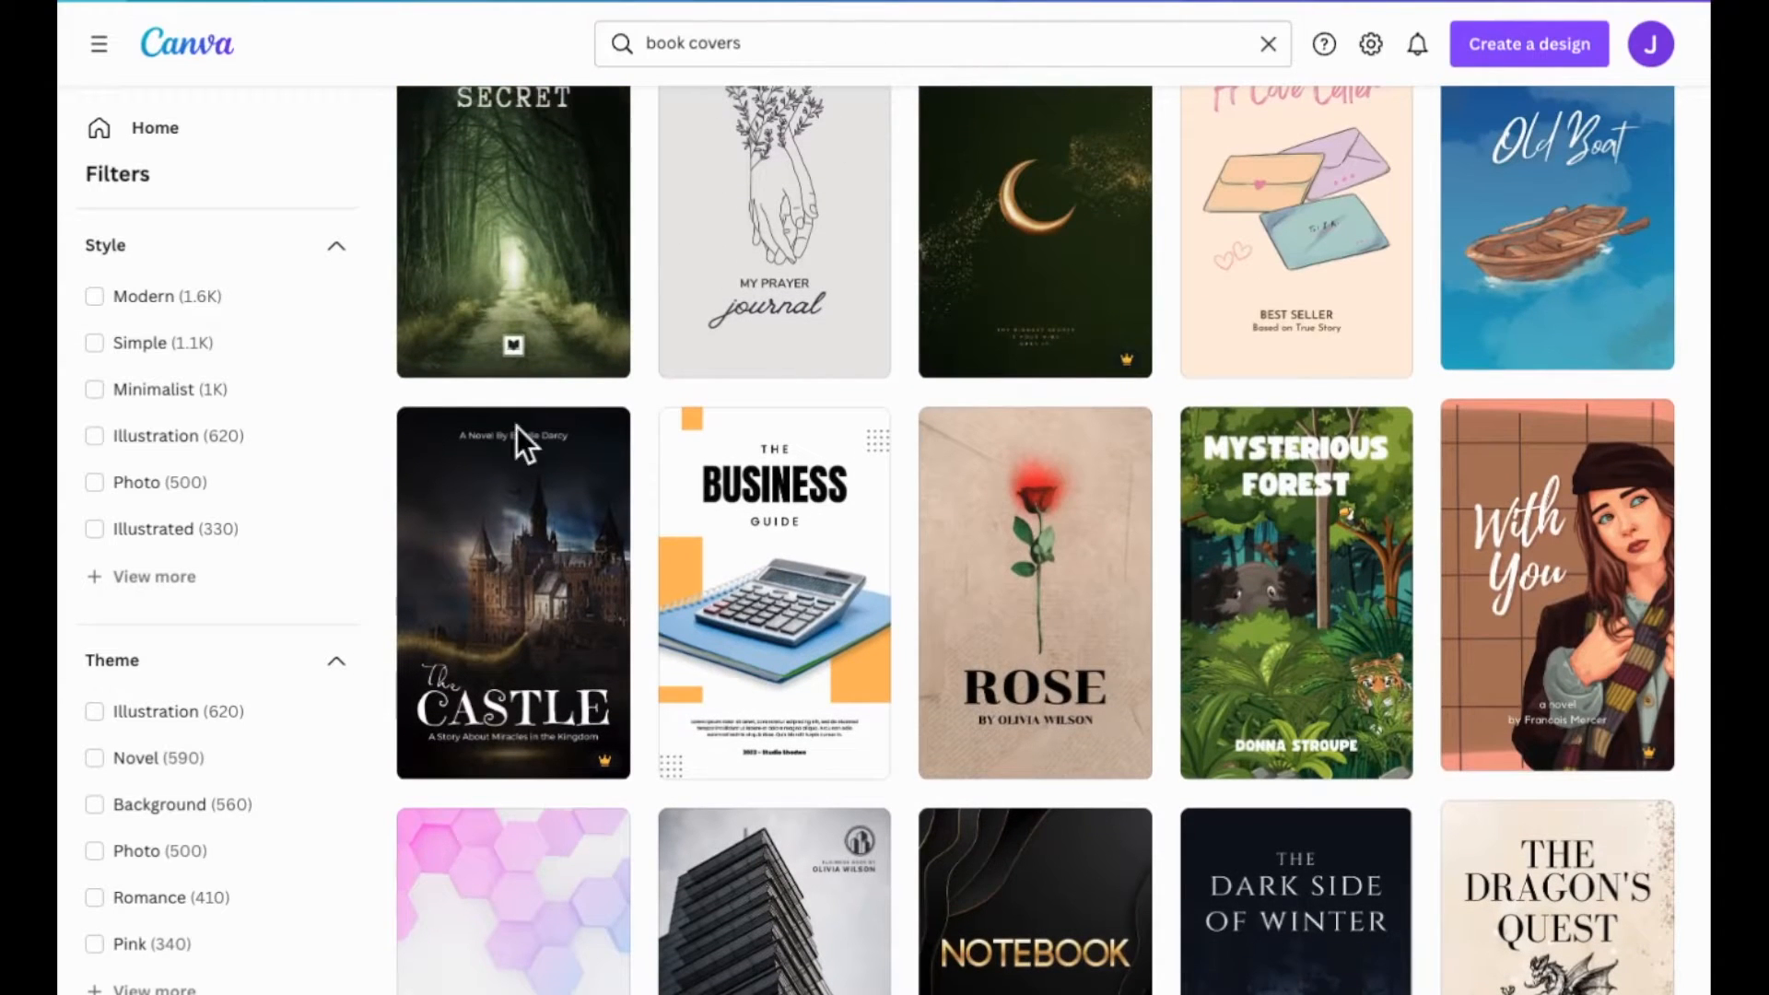
Open the dark The Castle book cover template in the editor.
left_click(517, 615)
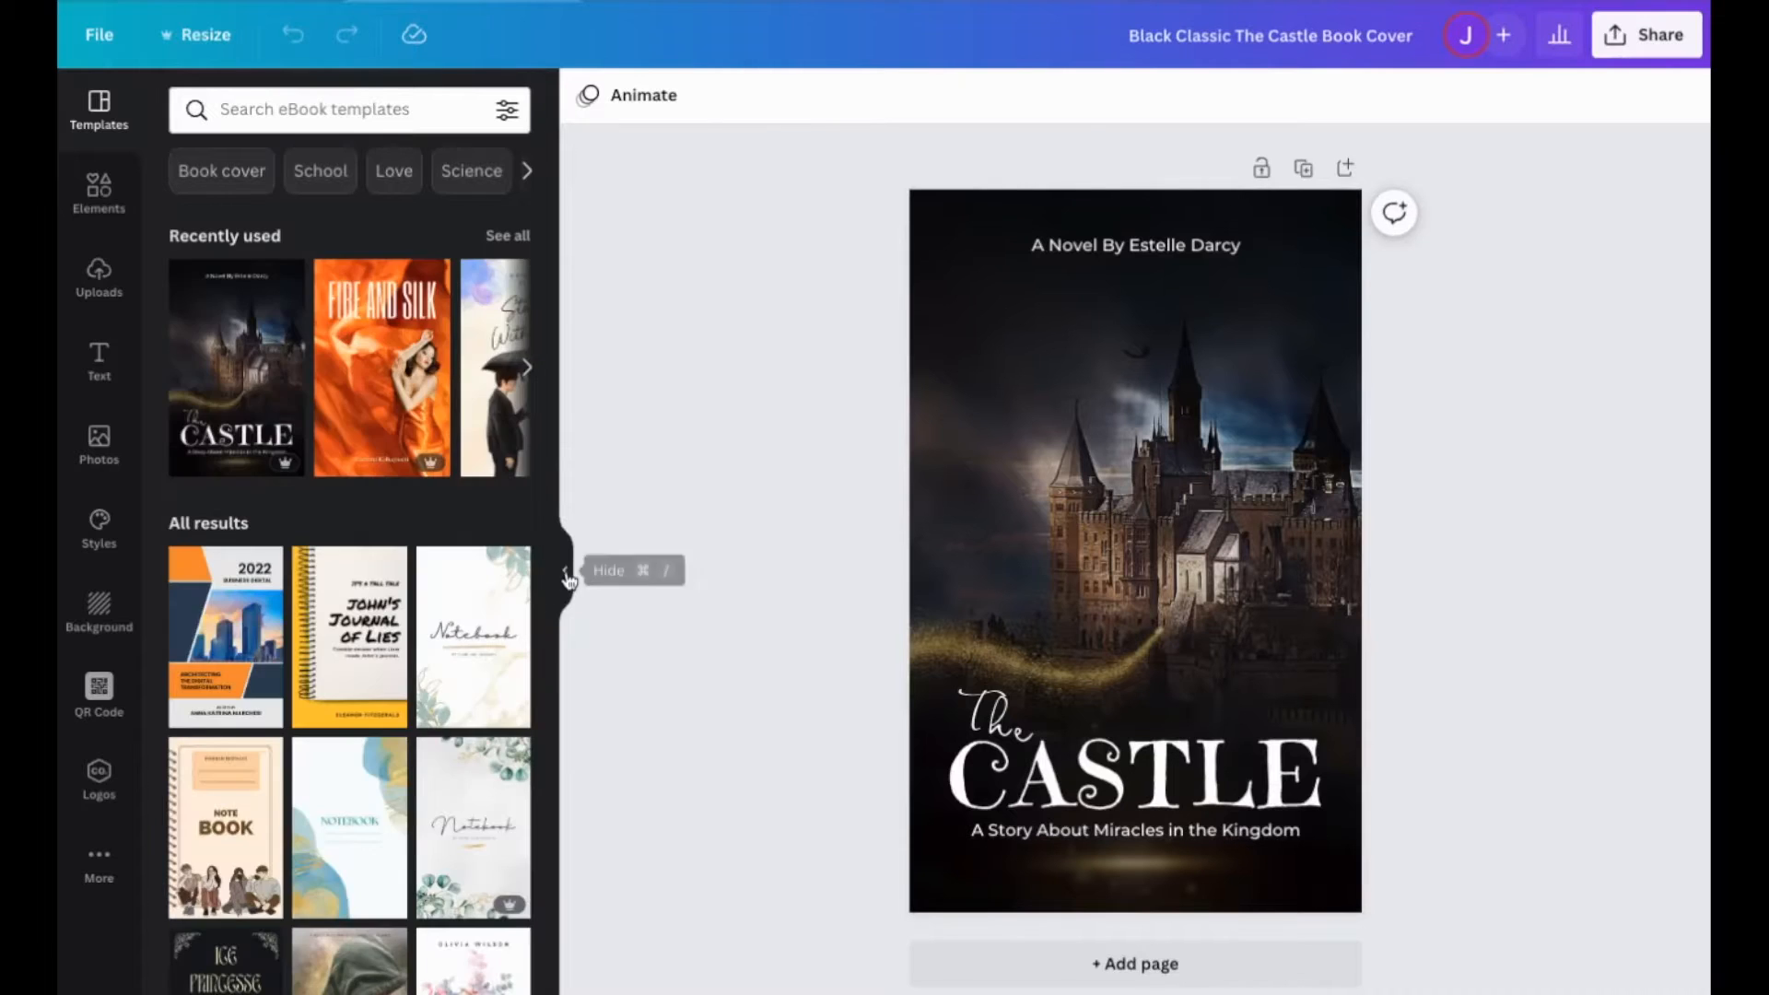
left_click(568, 578)
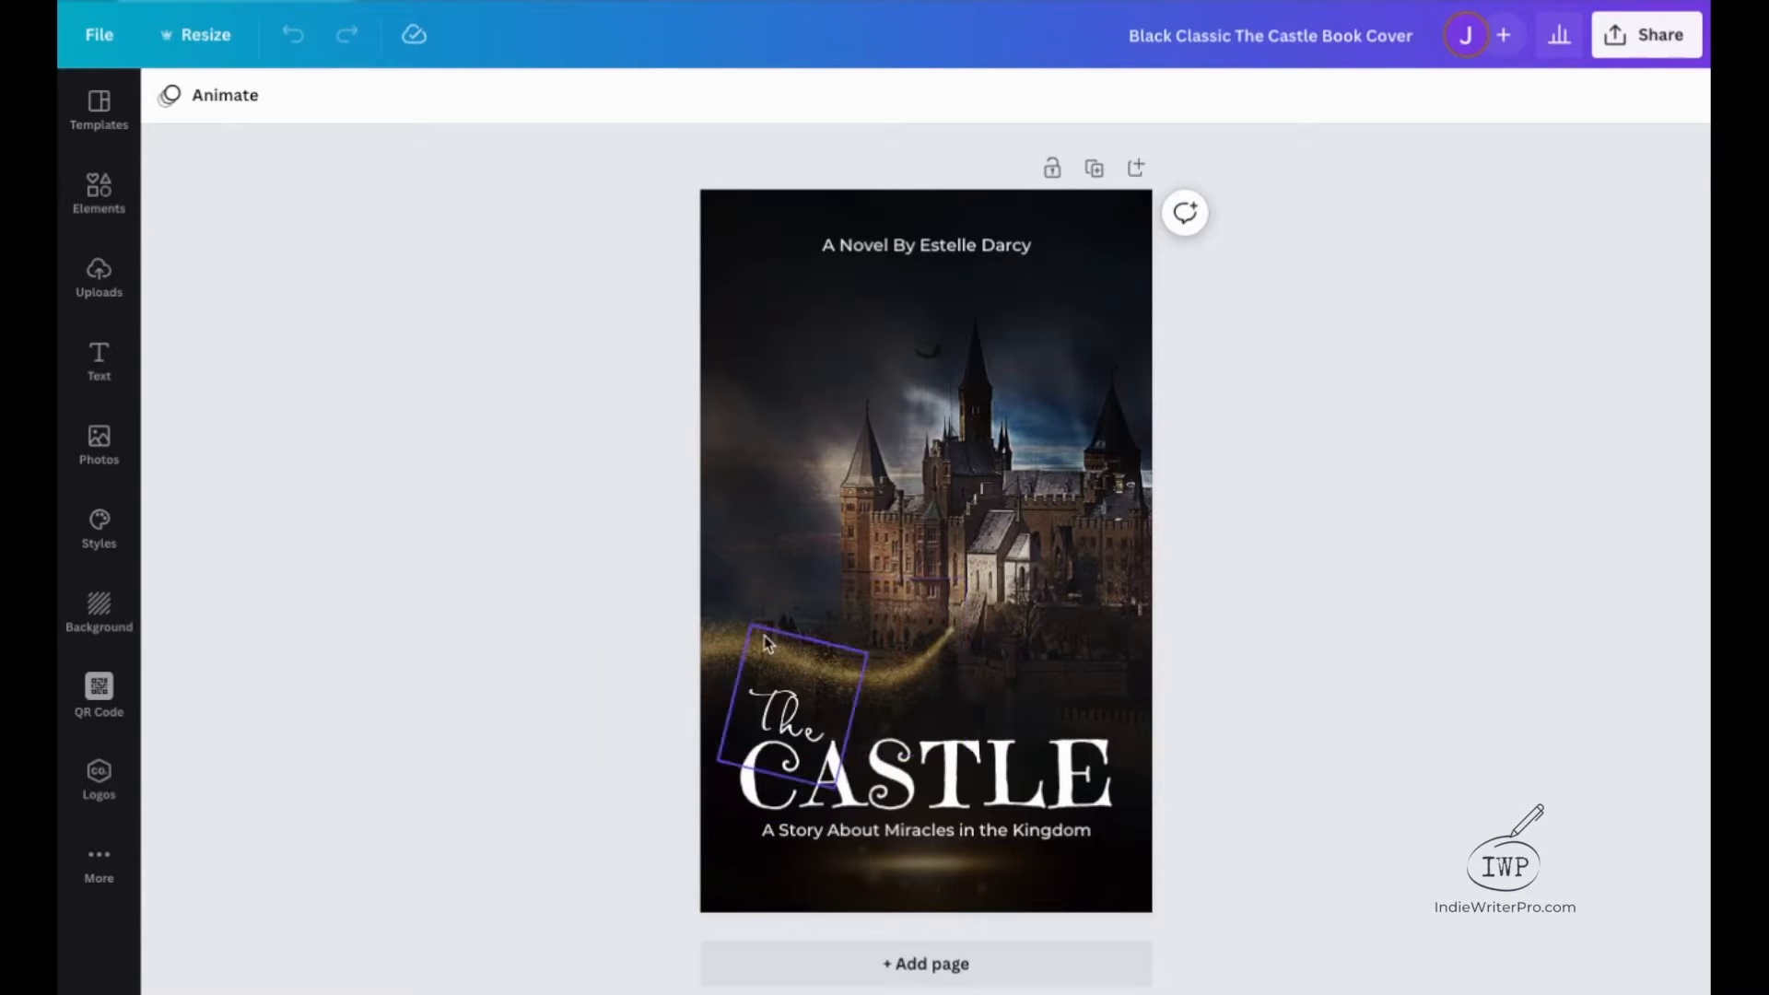
left_click(785, 723)
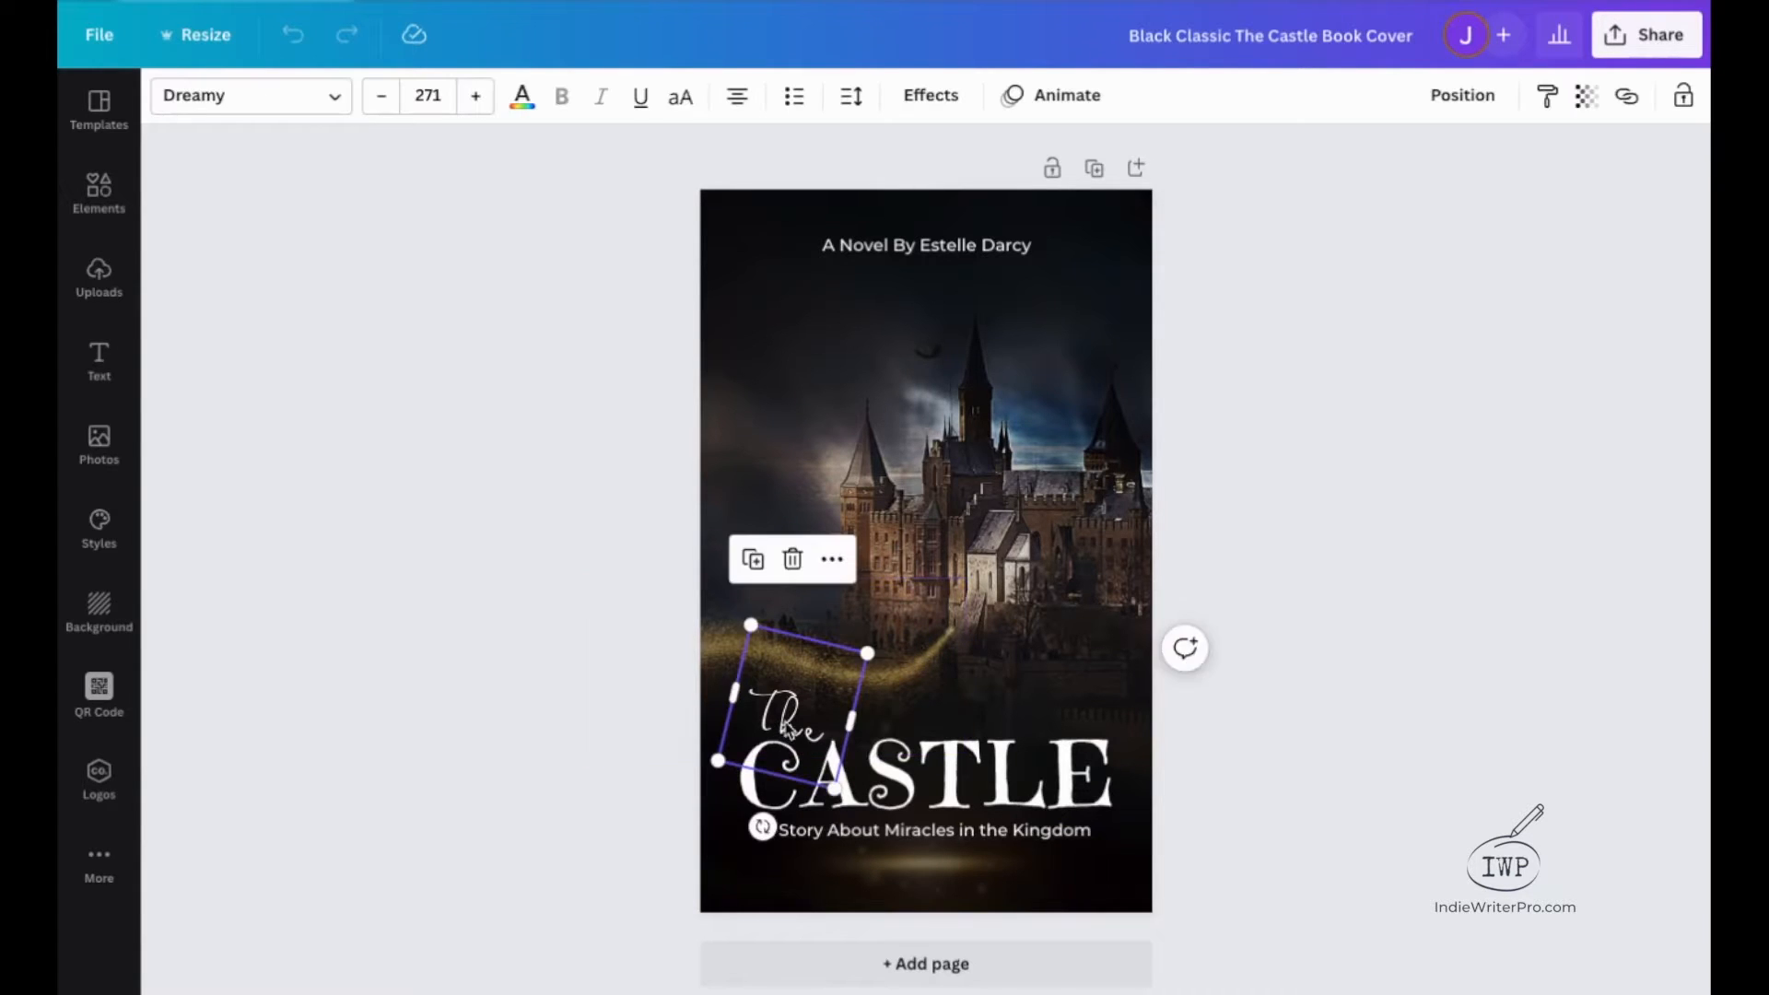
left_click(892, 785)
left_click(906, 832)
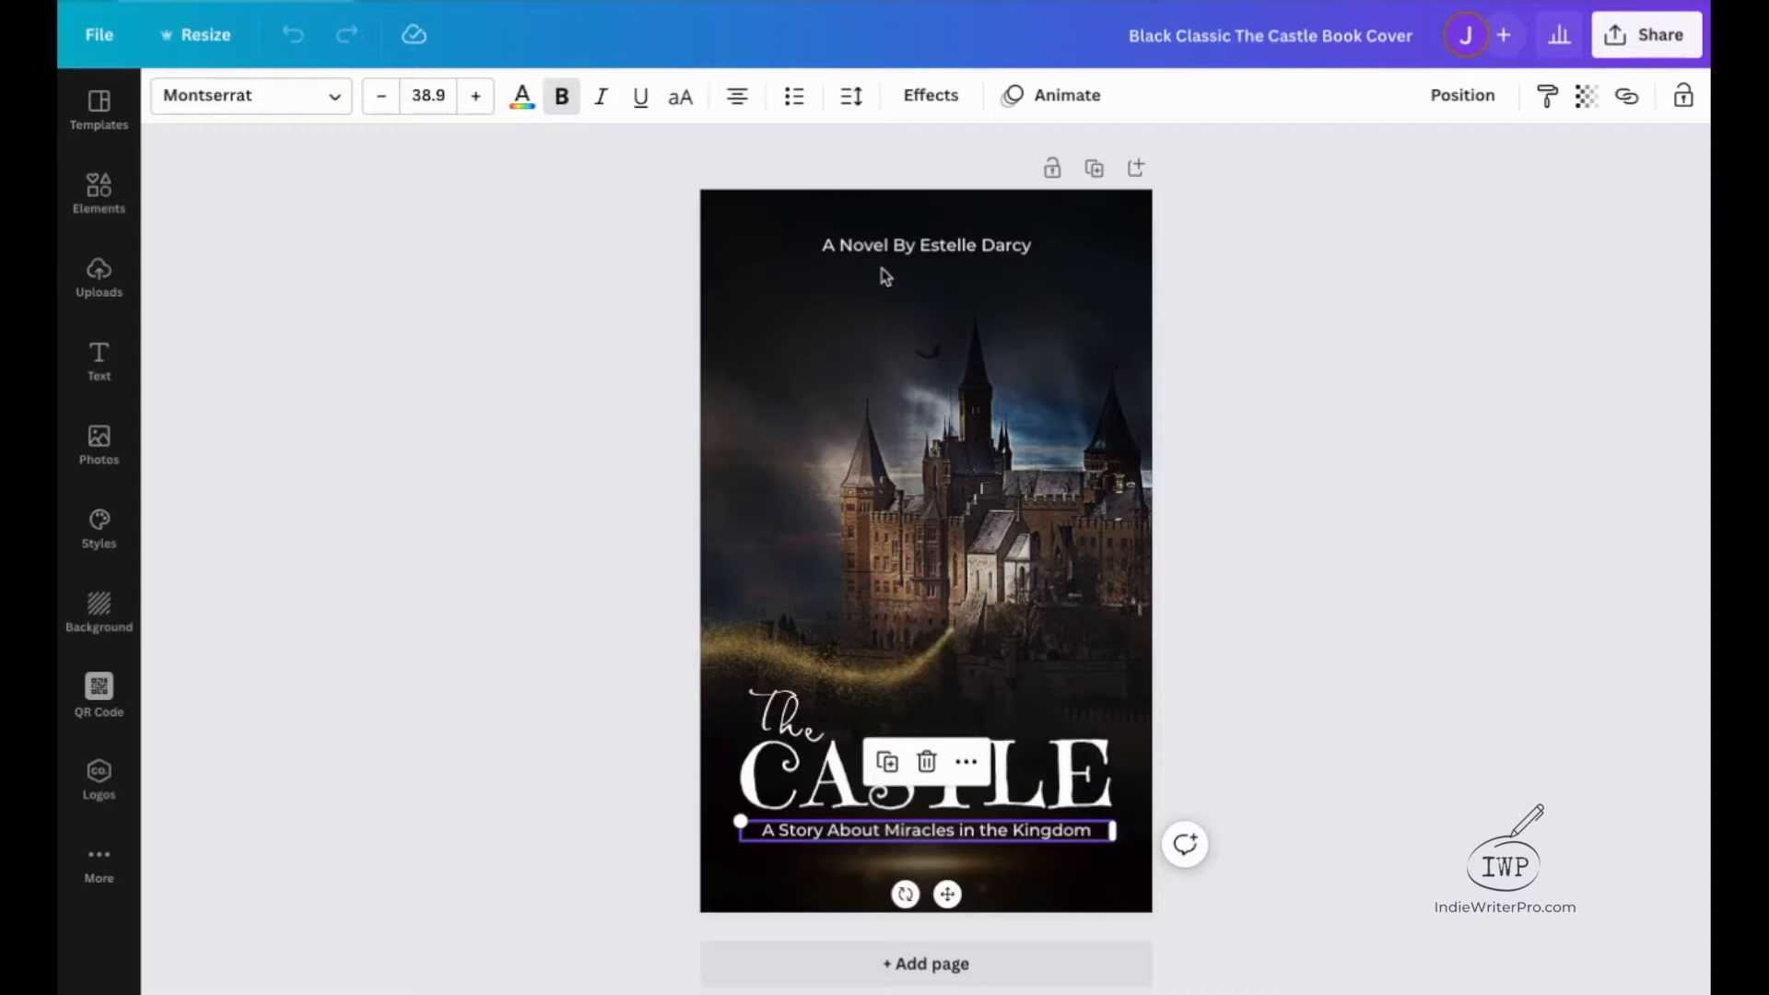
left_click(868, 247)
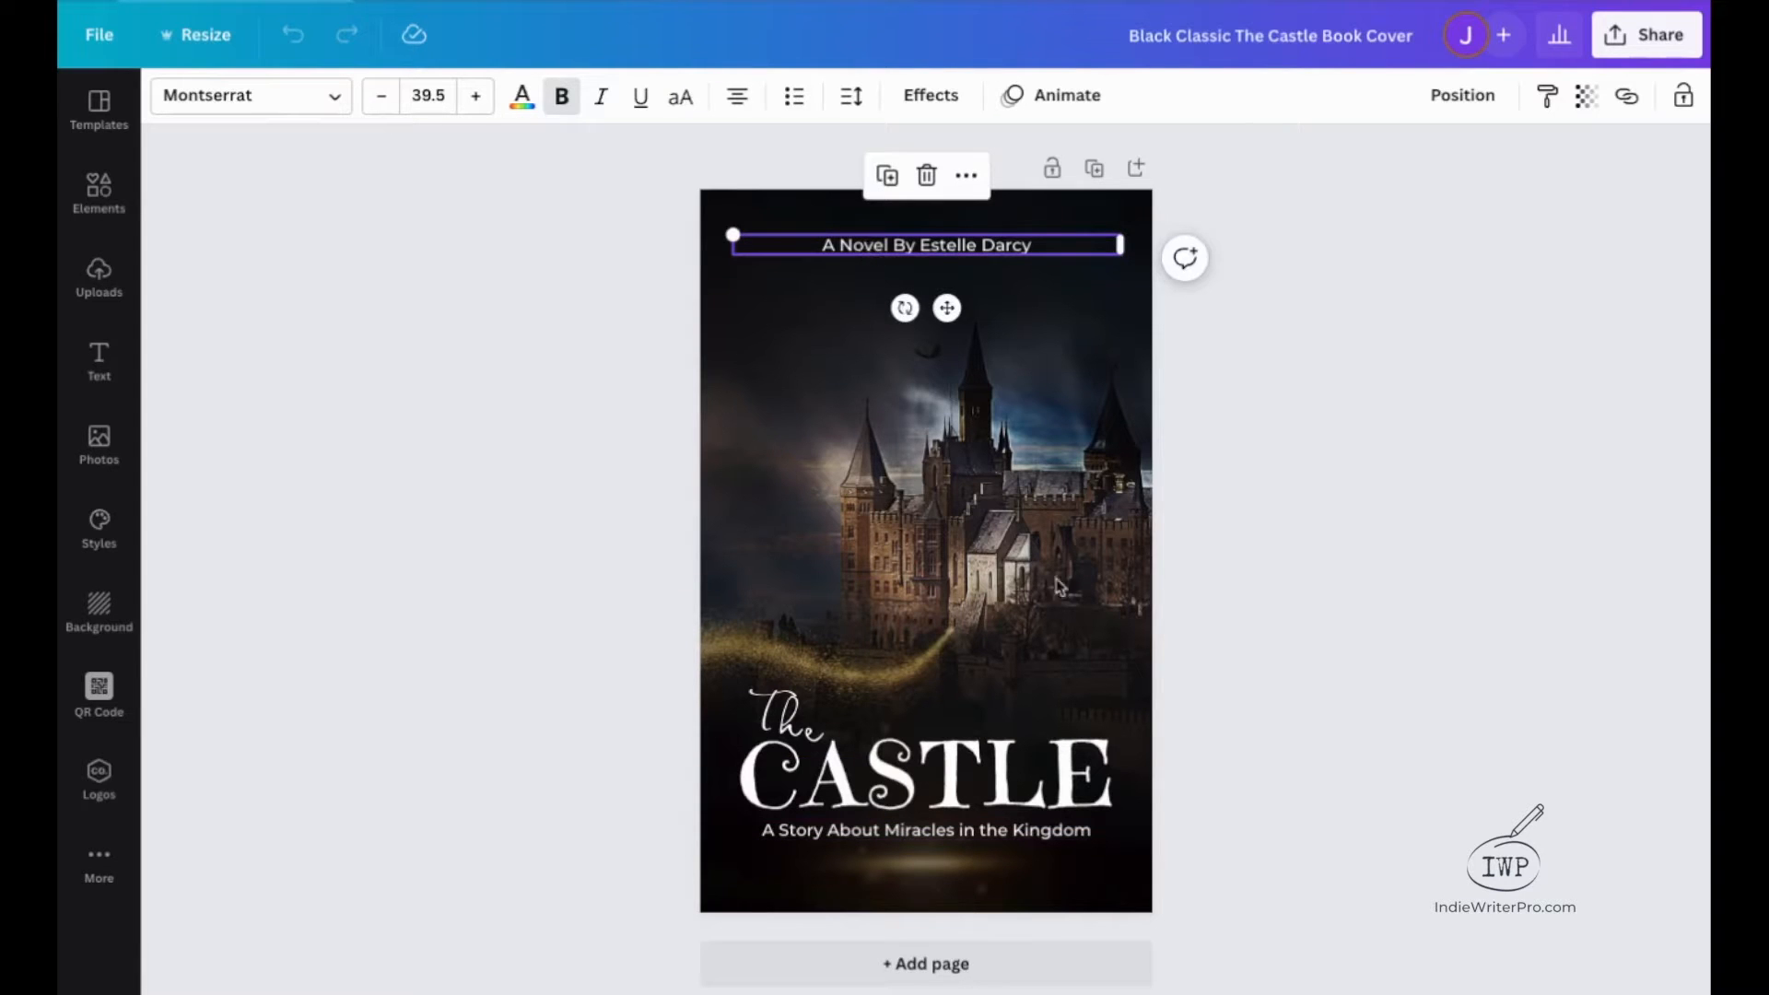
left_click(1253, 509)
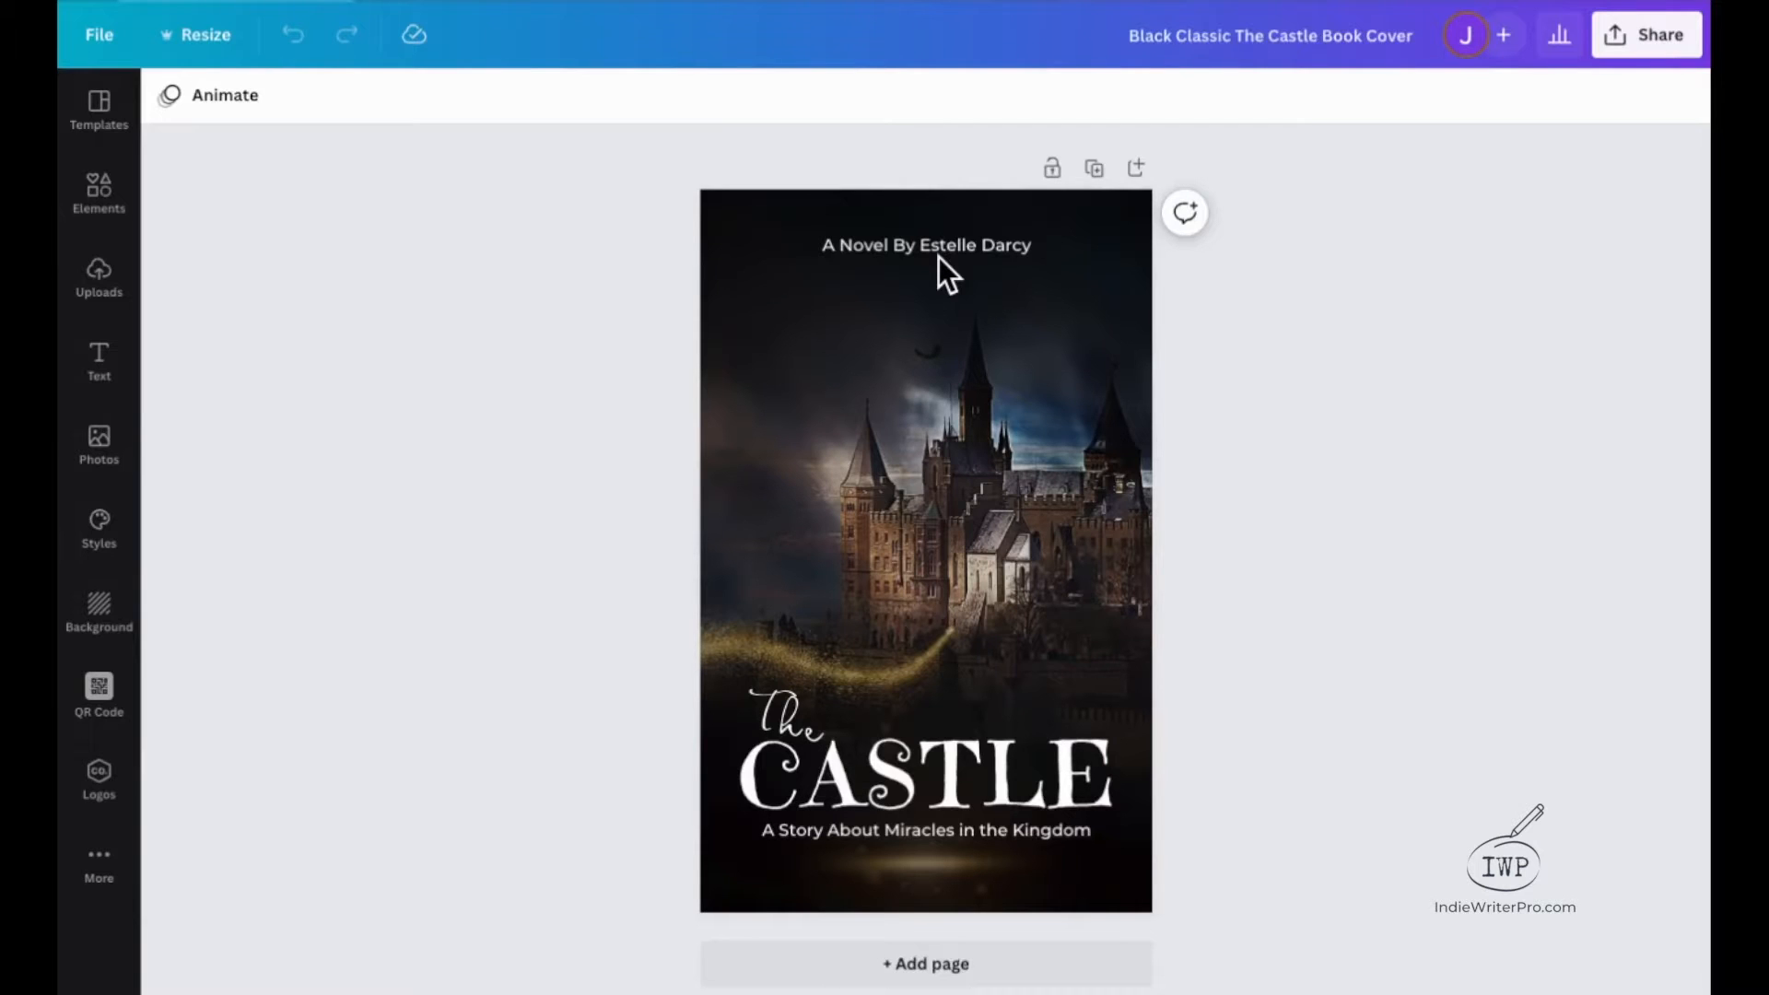
Delete "A Novel By" from the author line on the cover, leaving only the author's name.
left_click(912, 246)
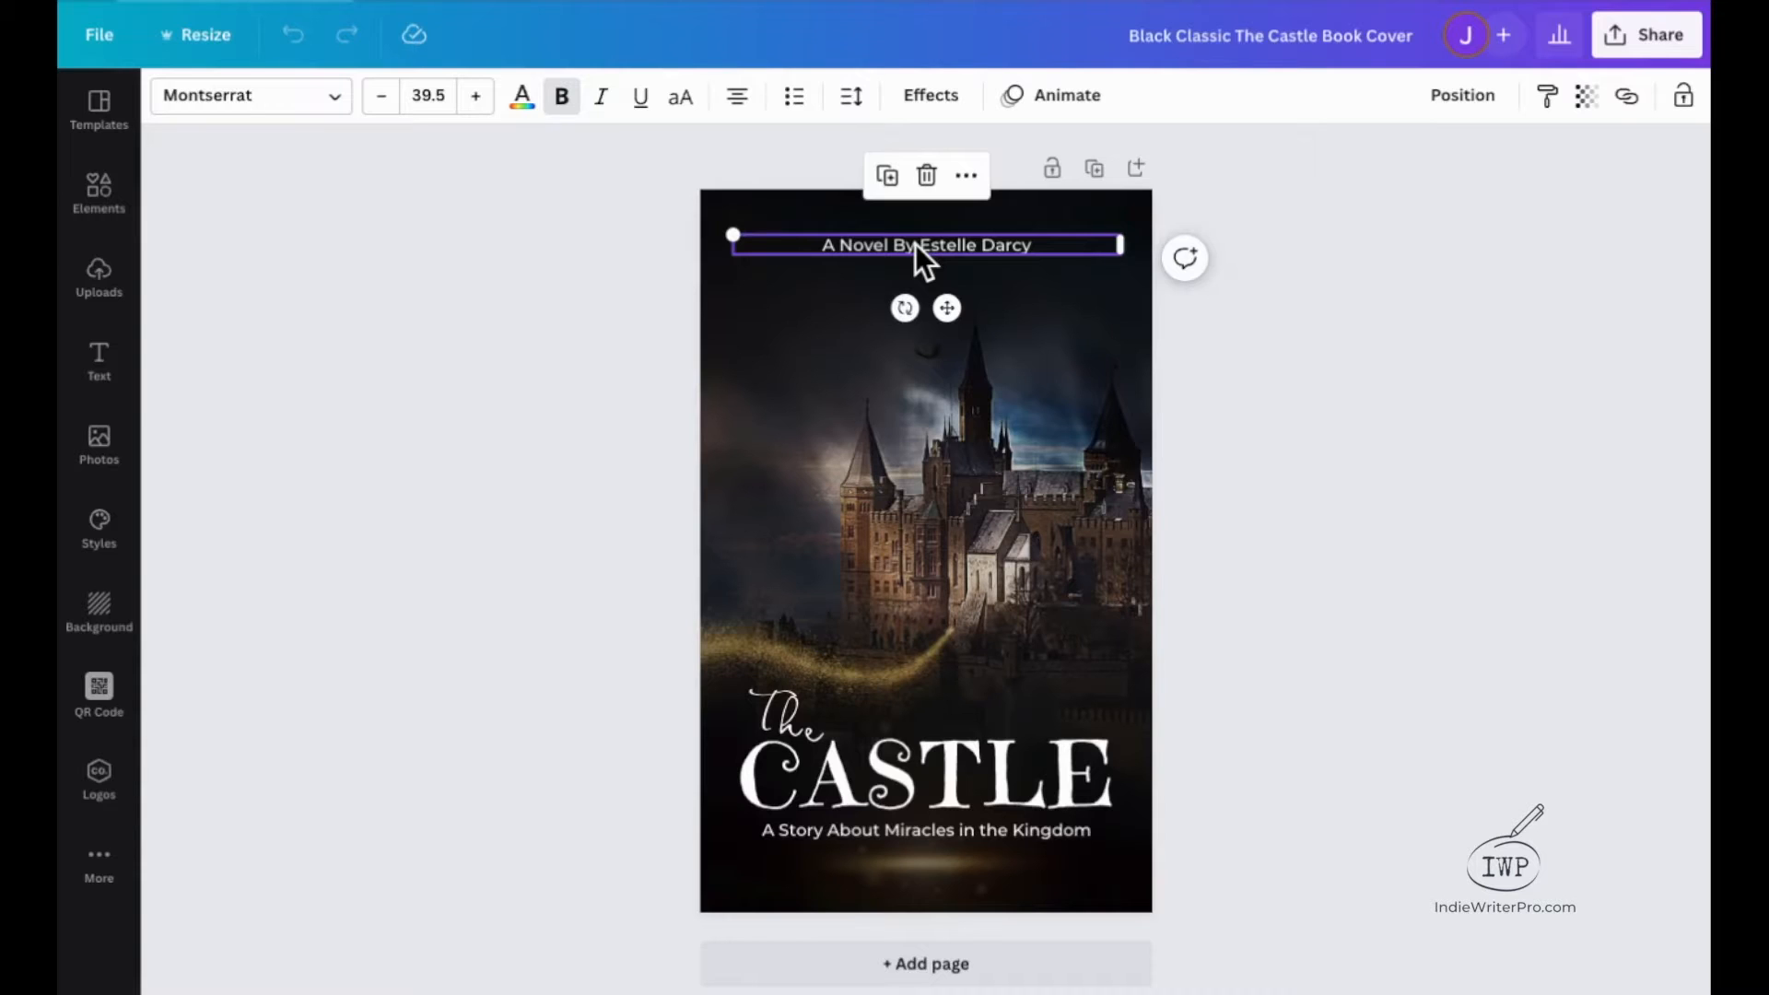
left_click(915, 246)
left_click(920, 245)
left_click_drag(920, 245, 809, 239)
key("BackSpace")
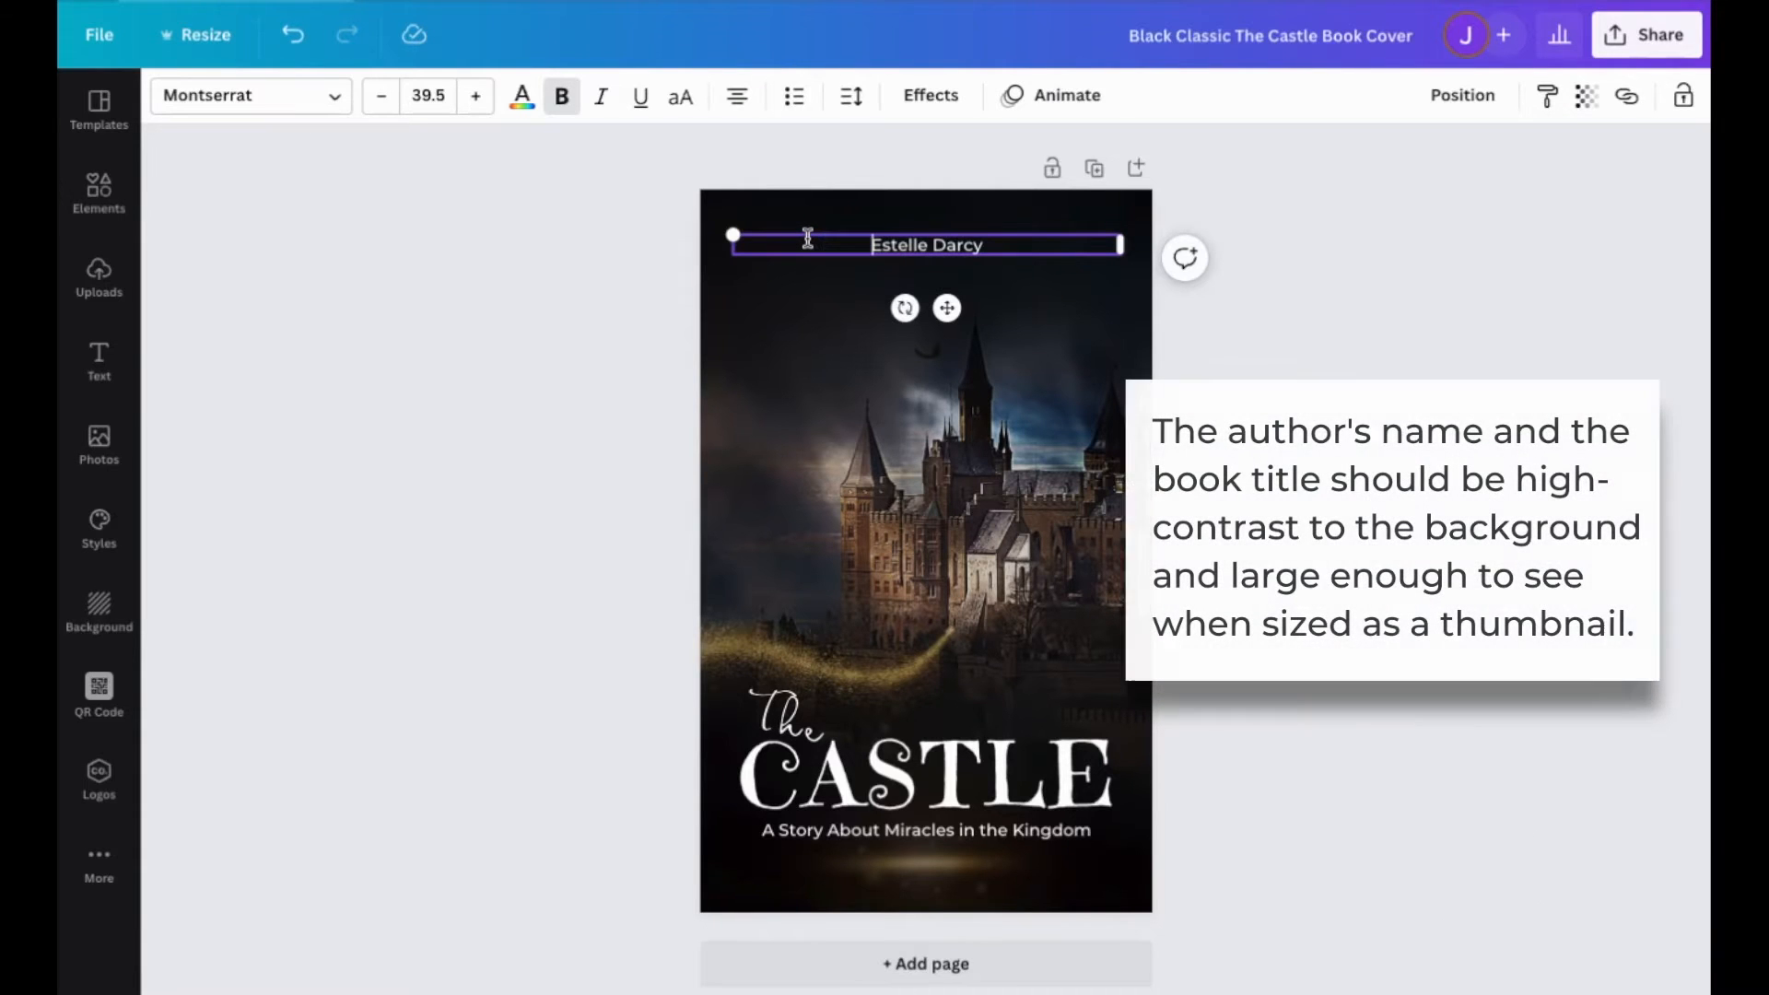
Set the font size of the author's name on the cover to 144.
left_click(998, 246)
left_click_drag(997, 246, 835, 244)
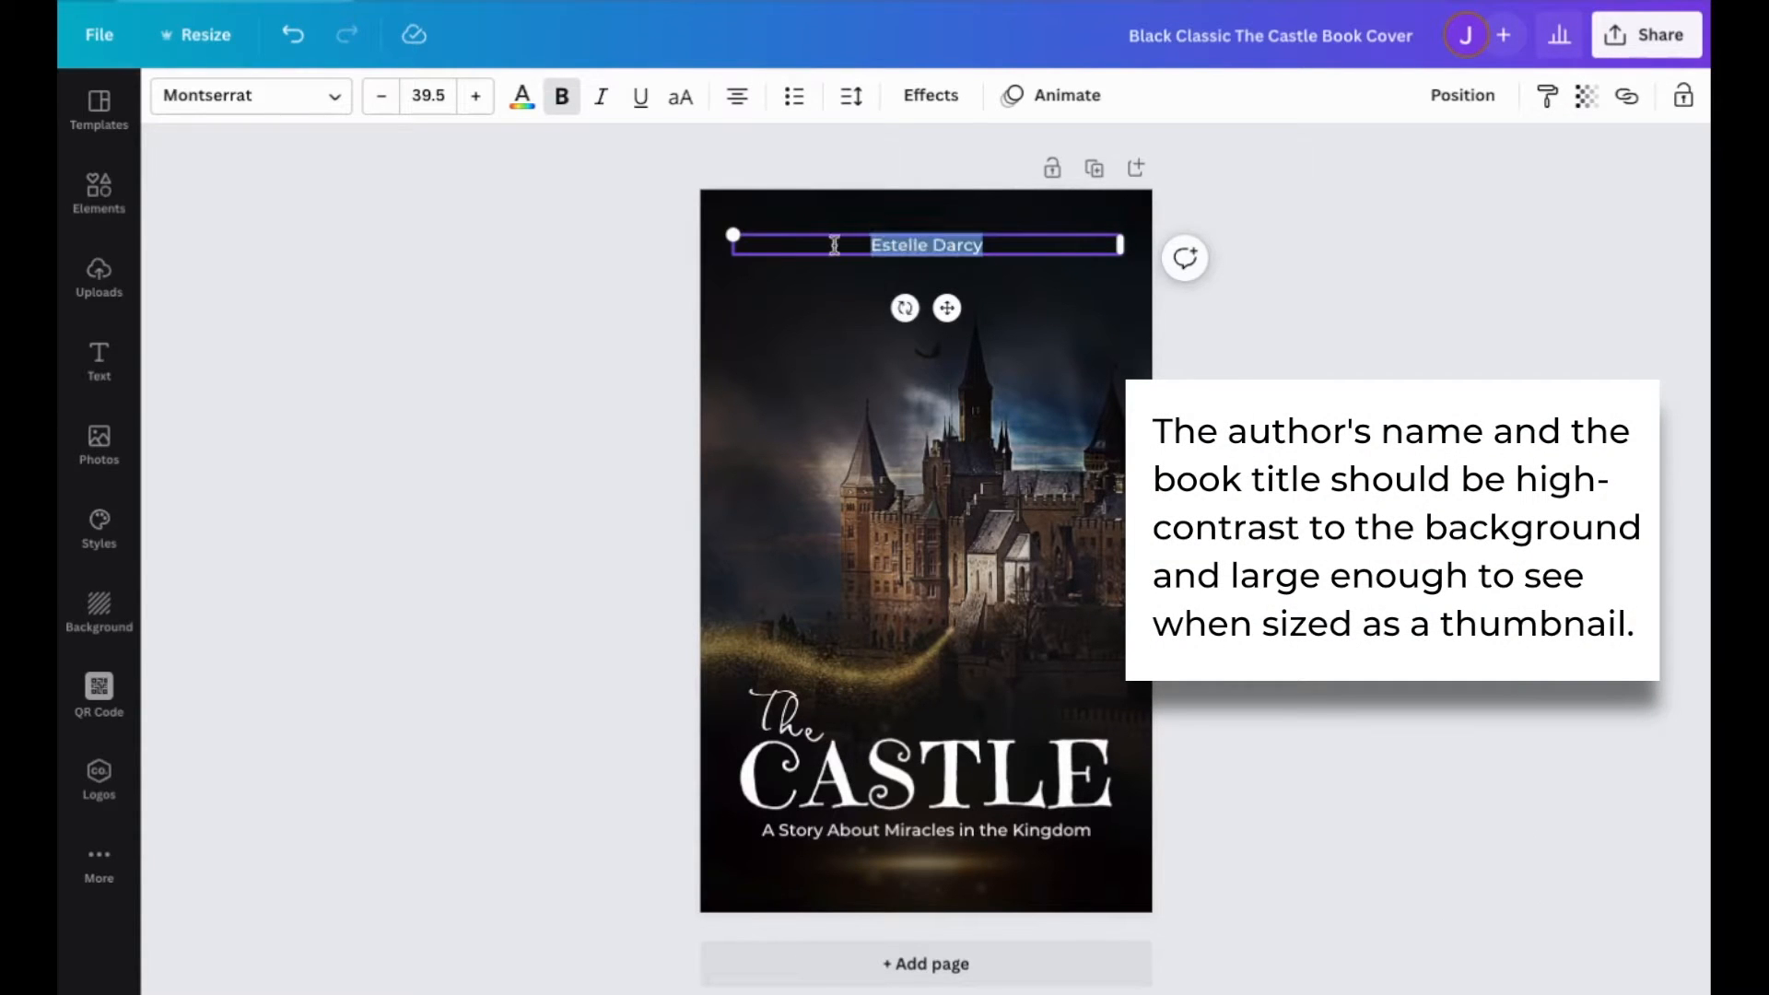
left_click(449, 106)
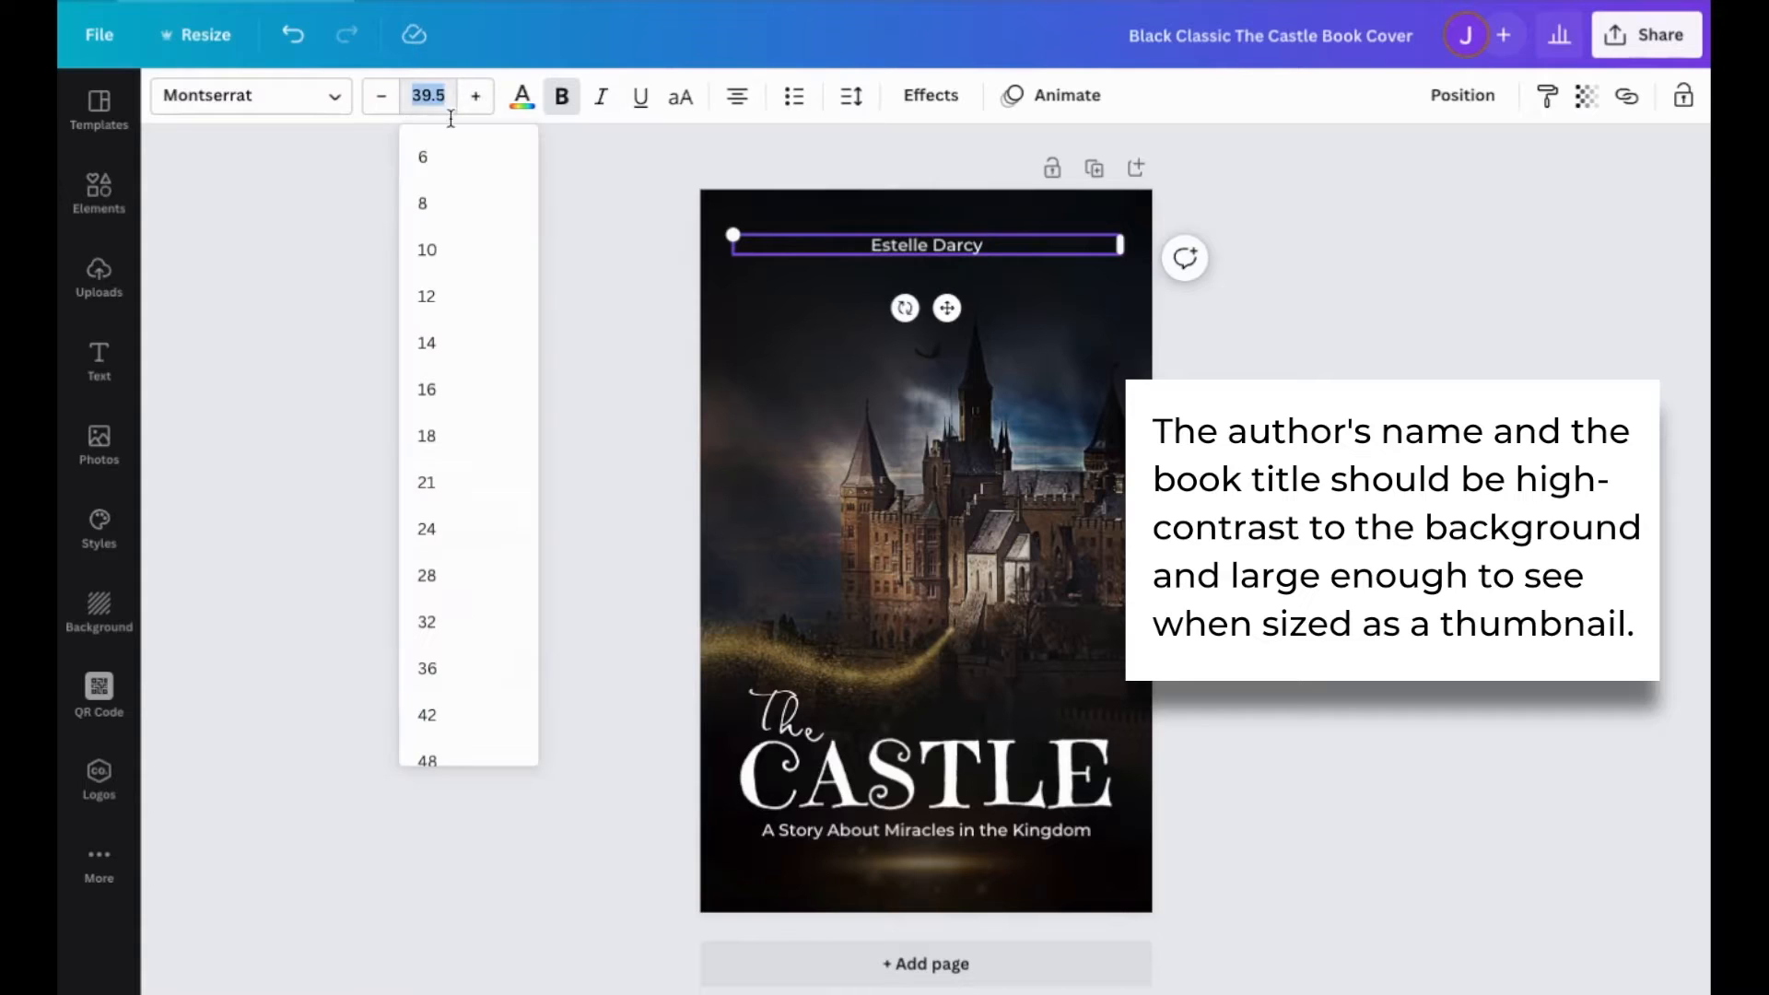
scroll(442, 728, "down", 5)
left_click(447, 735)
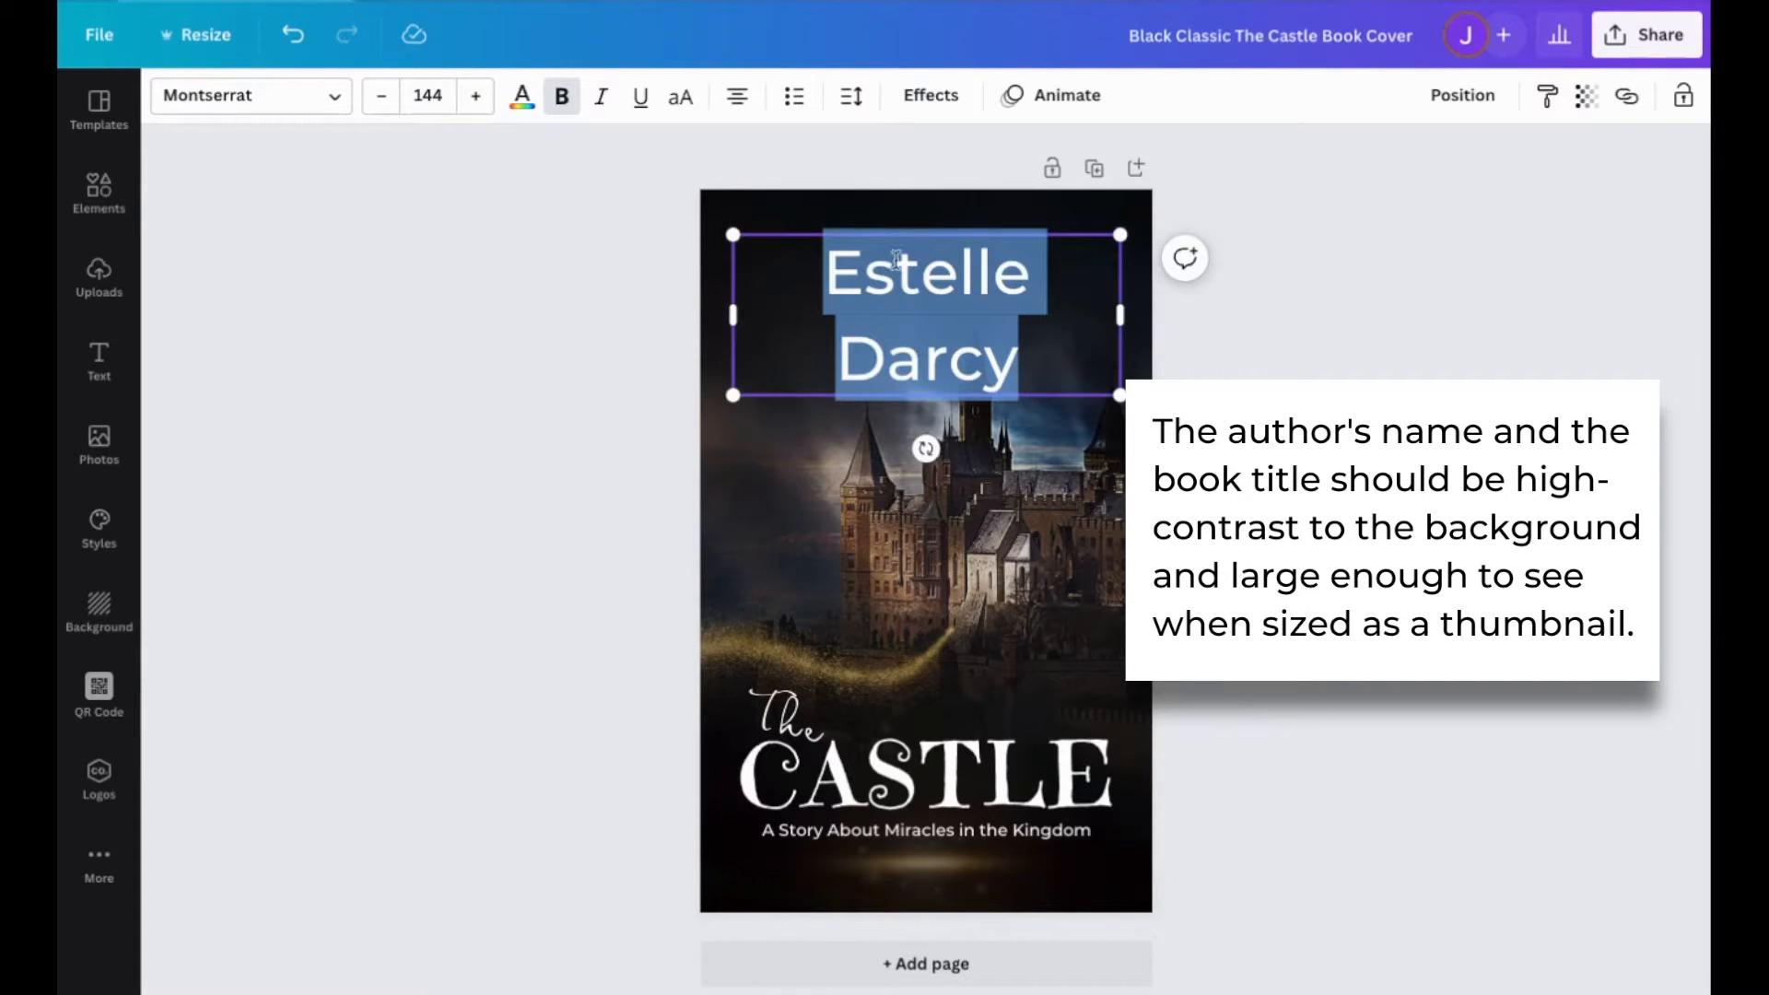
Widen the author name's text box to the full cover width and move it slightly upward.
left_click_drag(730, 315, 703, 315)
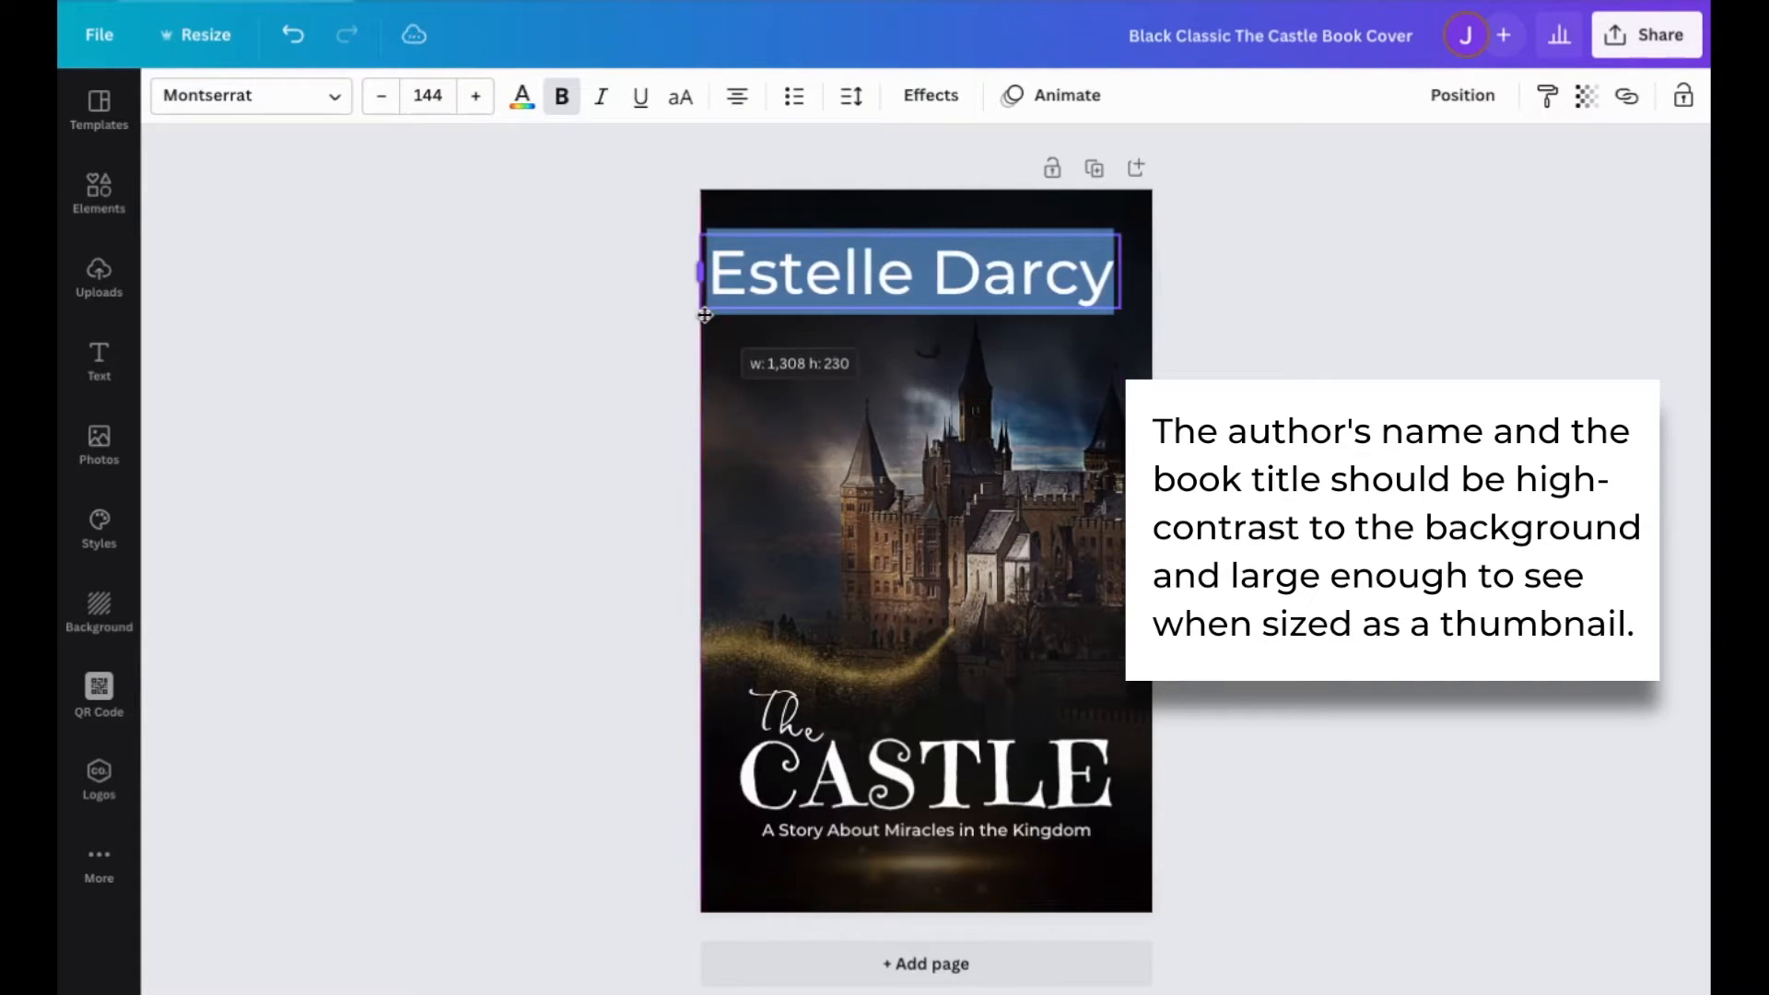
left_click_drag(1127, 273, 1156, 273)
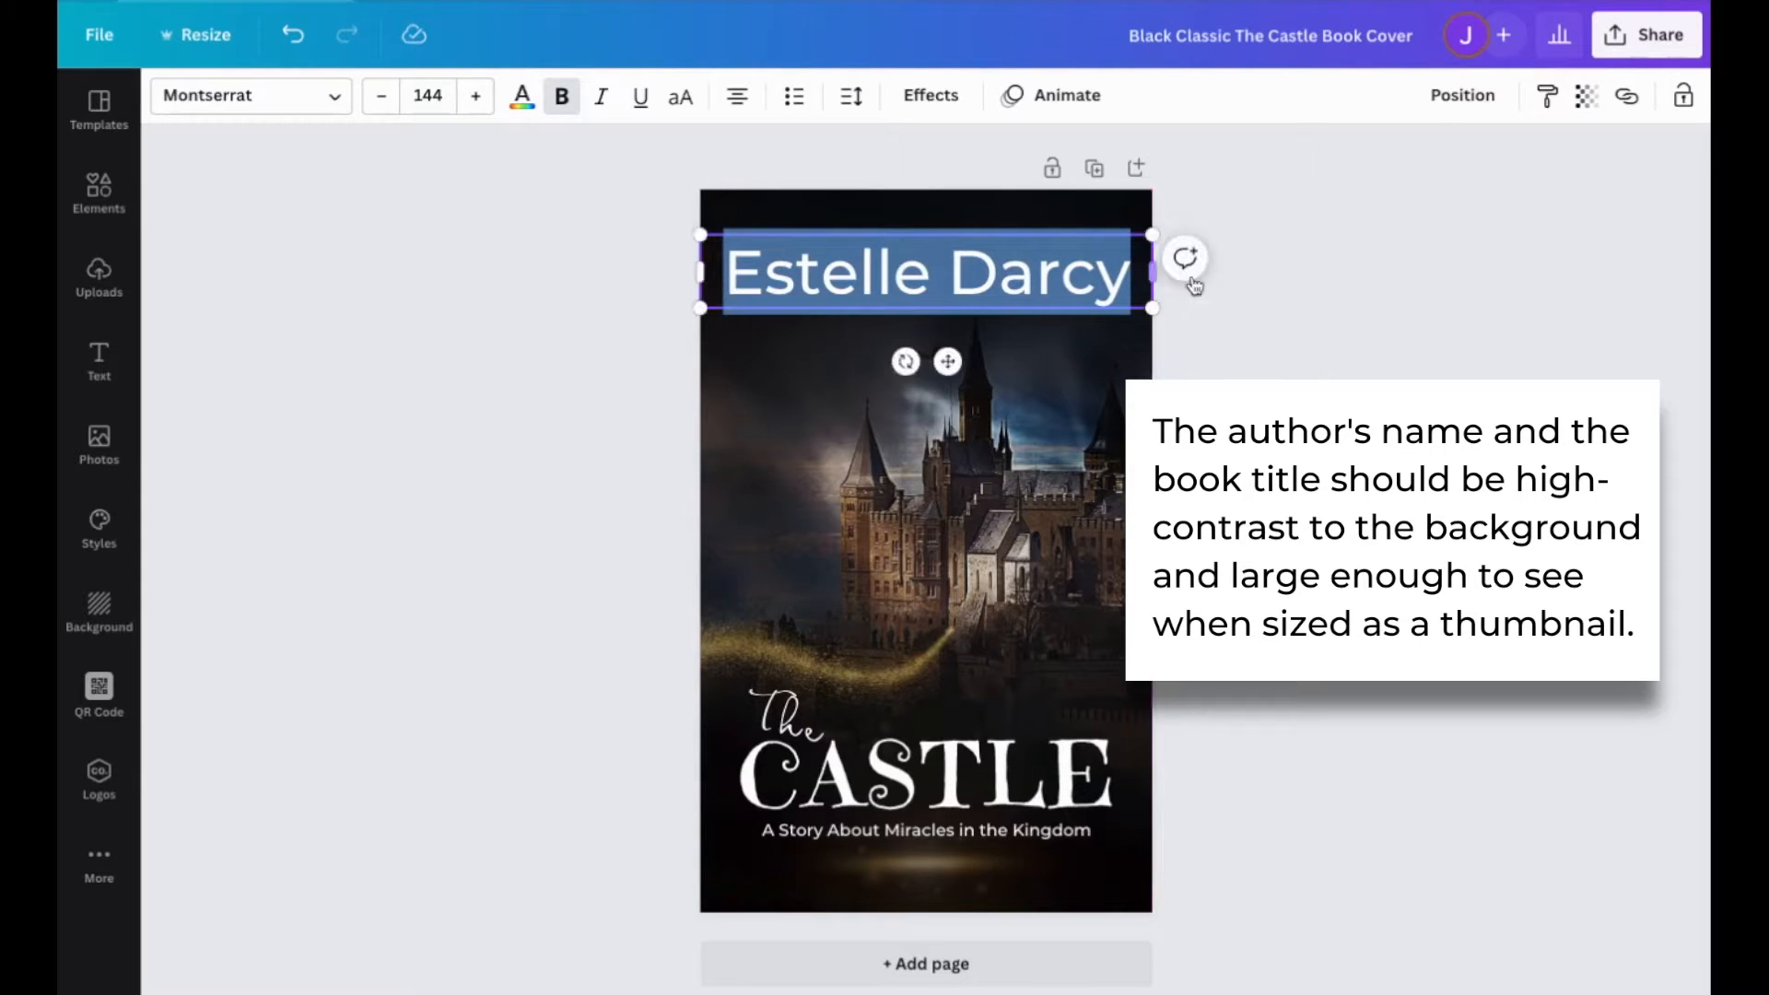
left_click(1315, 288)
left_click_drag(837, 293, 836, 279)
left_click(591, 315)
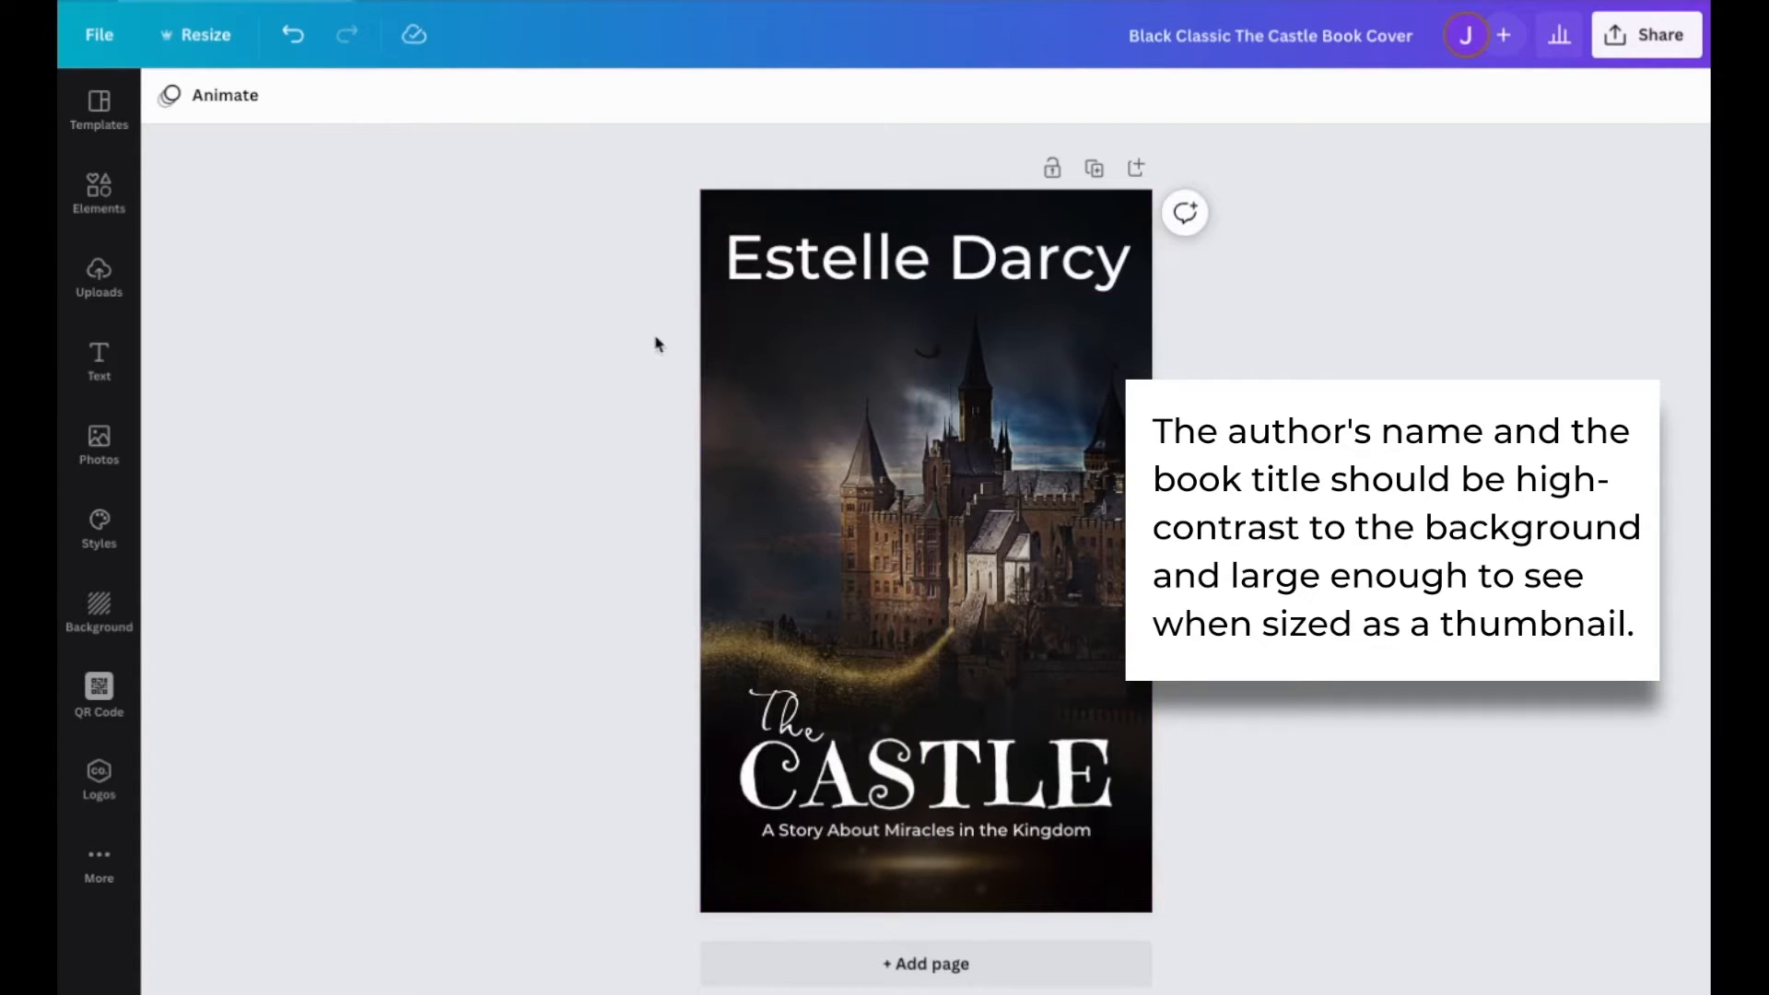
Check how readable the author name and title are with the cover at thumbnail size.
scroll(926, 551, "down", 6)
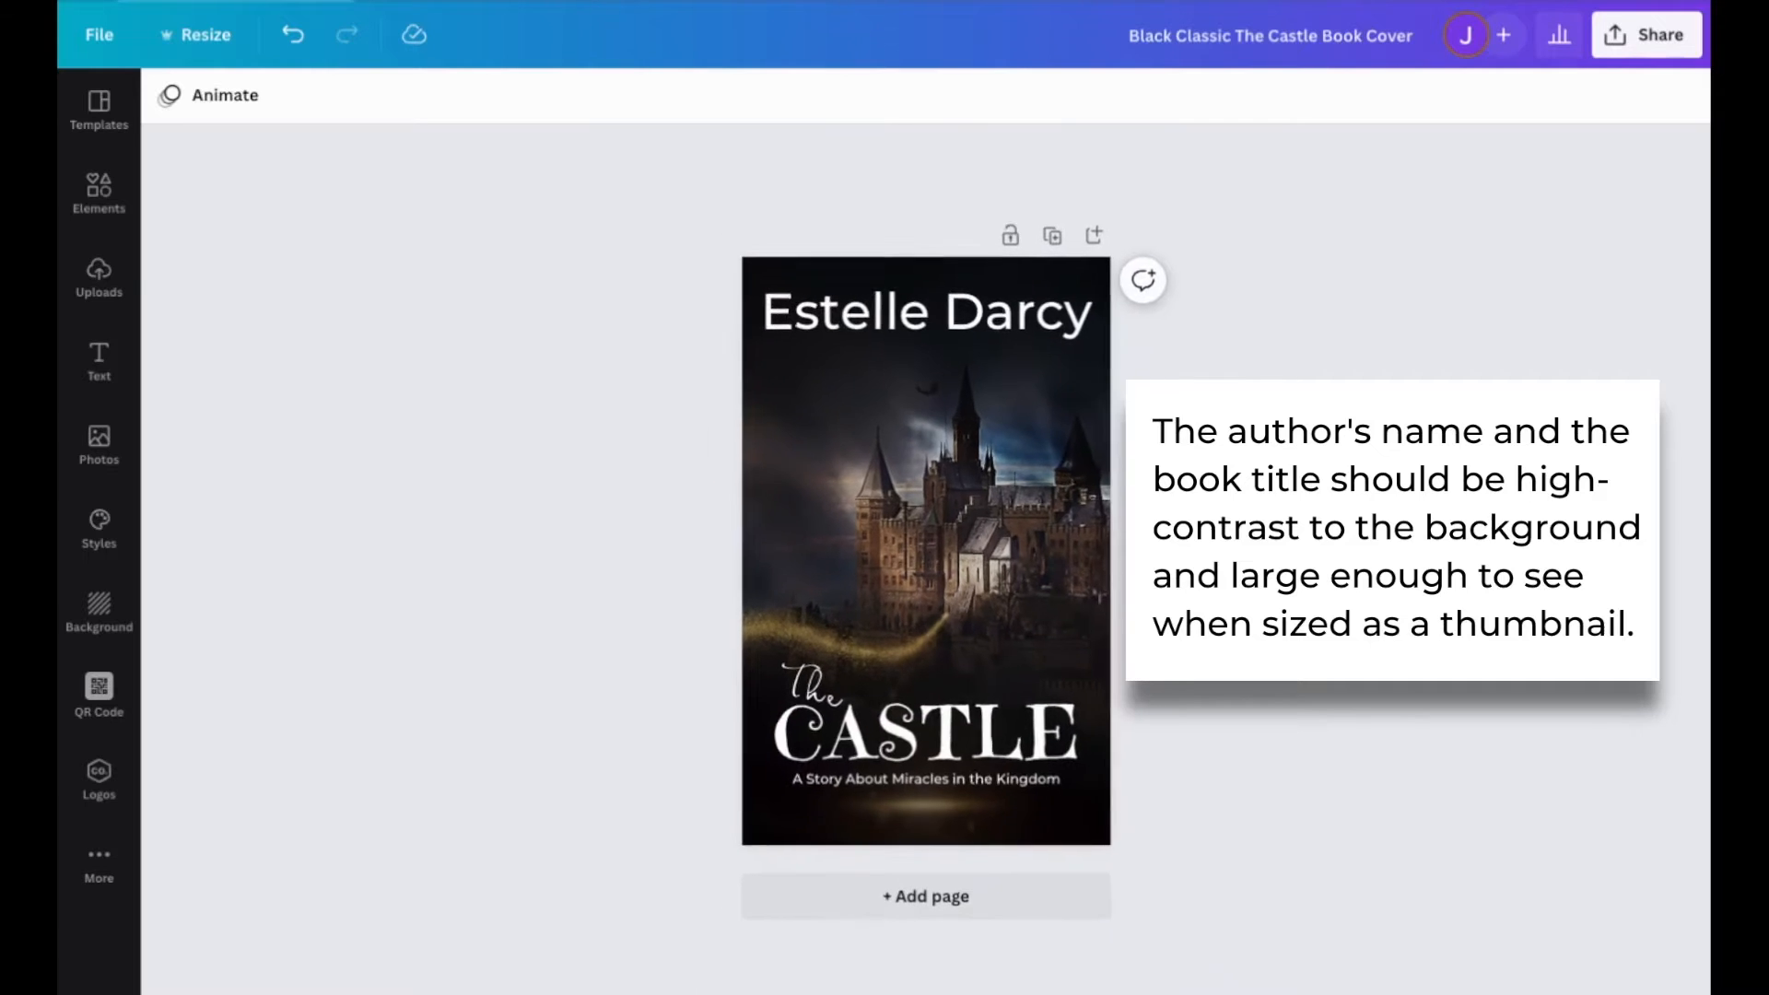
scroll(927, 552, "down", 1)
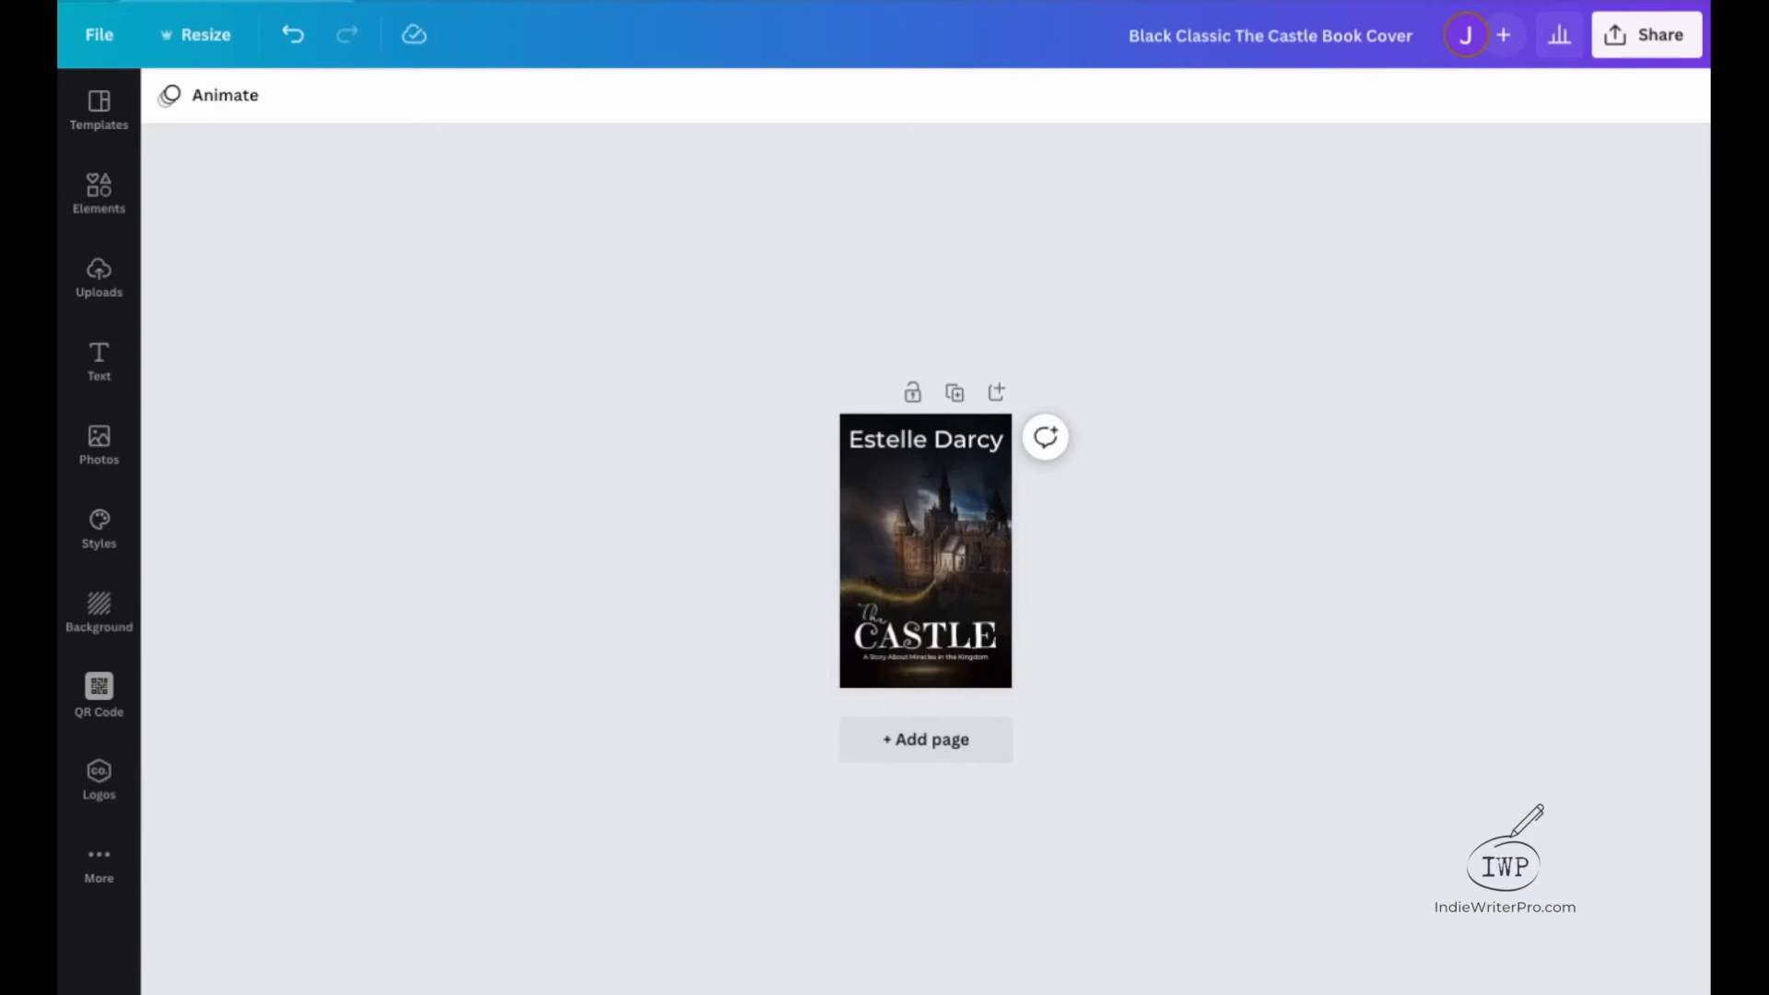
key("ctrl+plus")
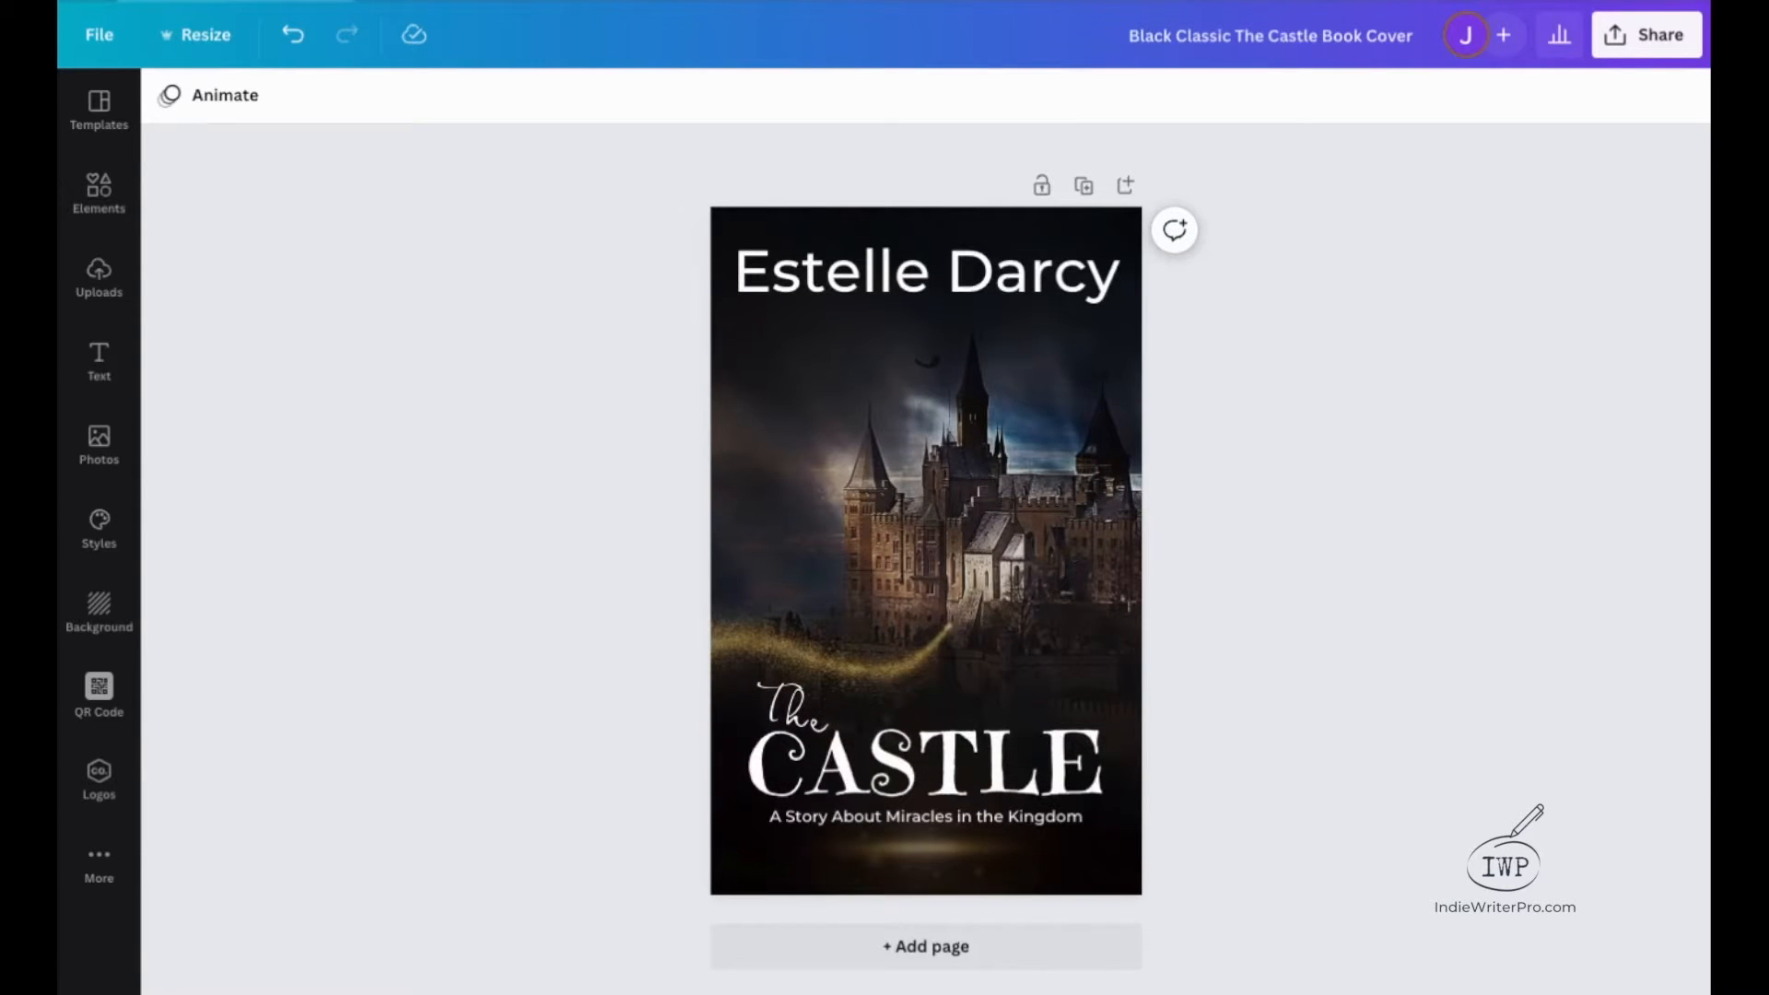
scroll(926, 553, "up", 4)
scroll(927, 553, "down", 3)
scroll(926, 553, "up", 1)
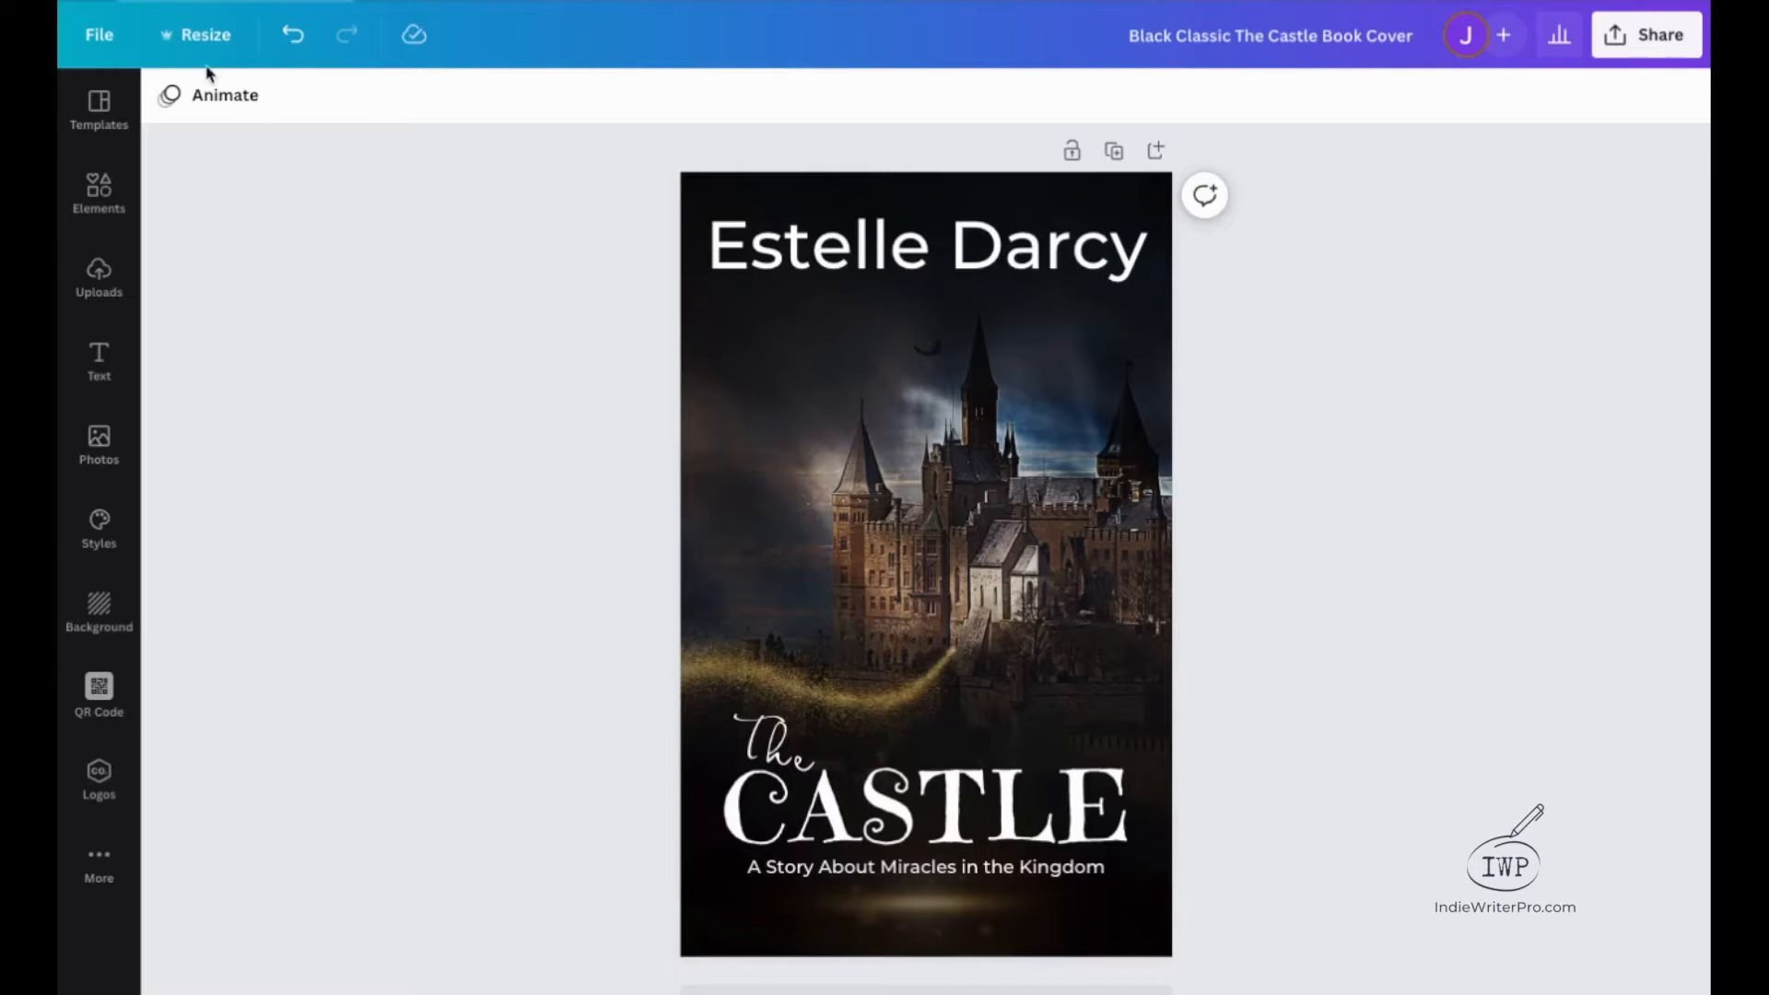
left_click(230, 96)
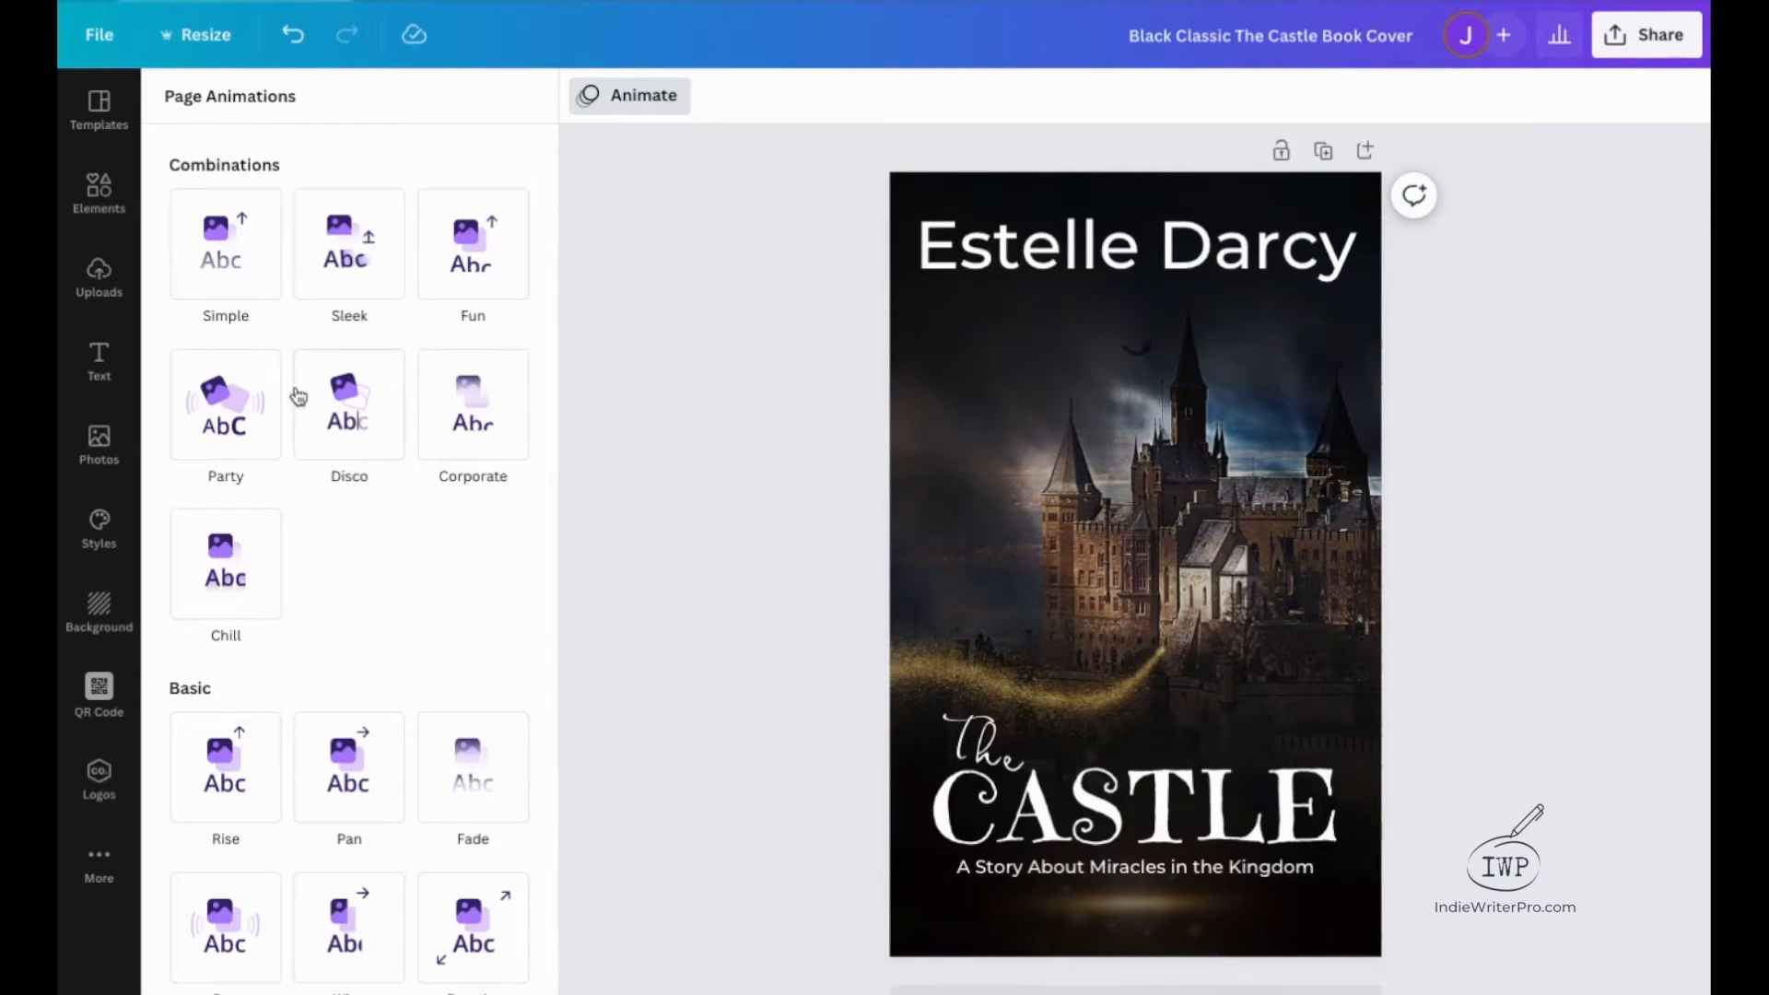
left_click(351, 424)
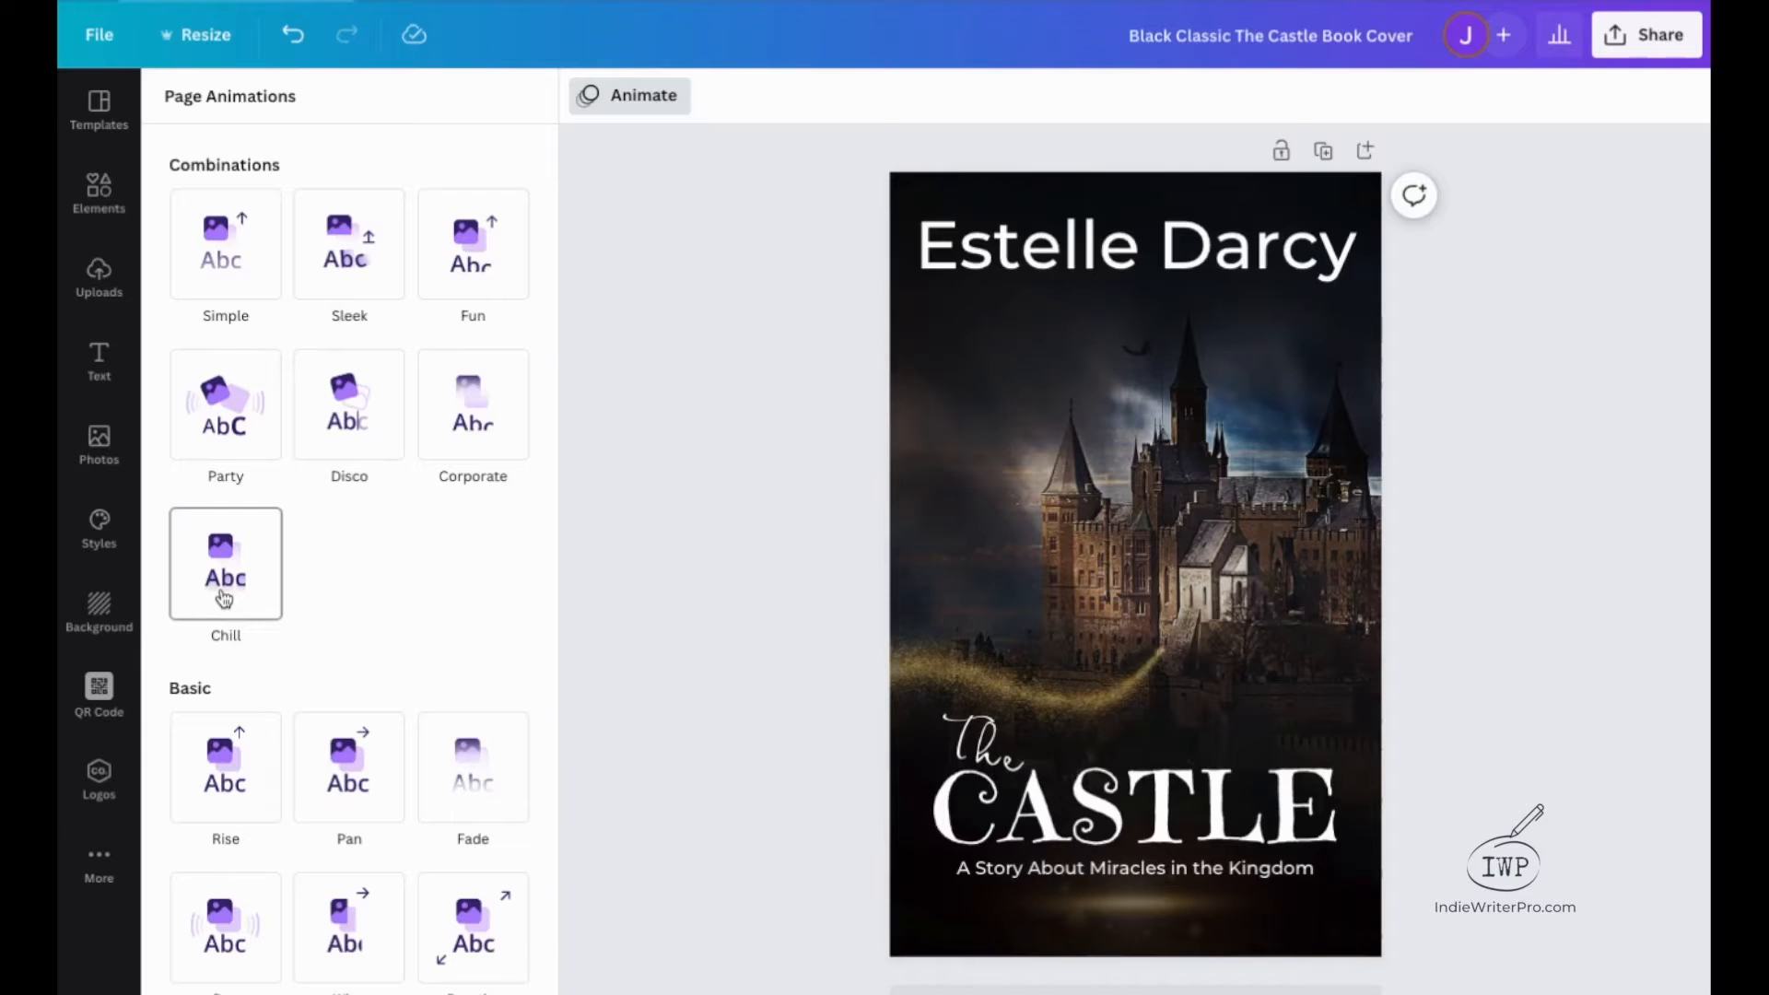
left_click(238, 262)
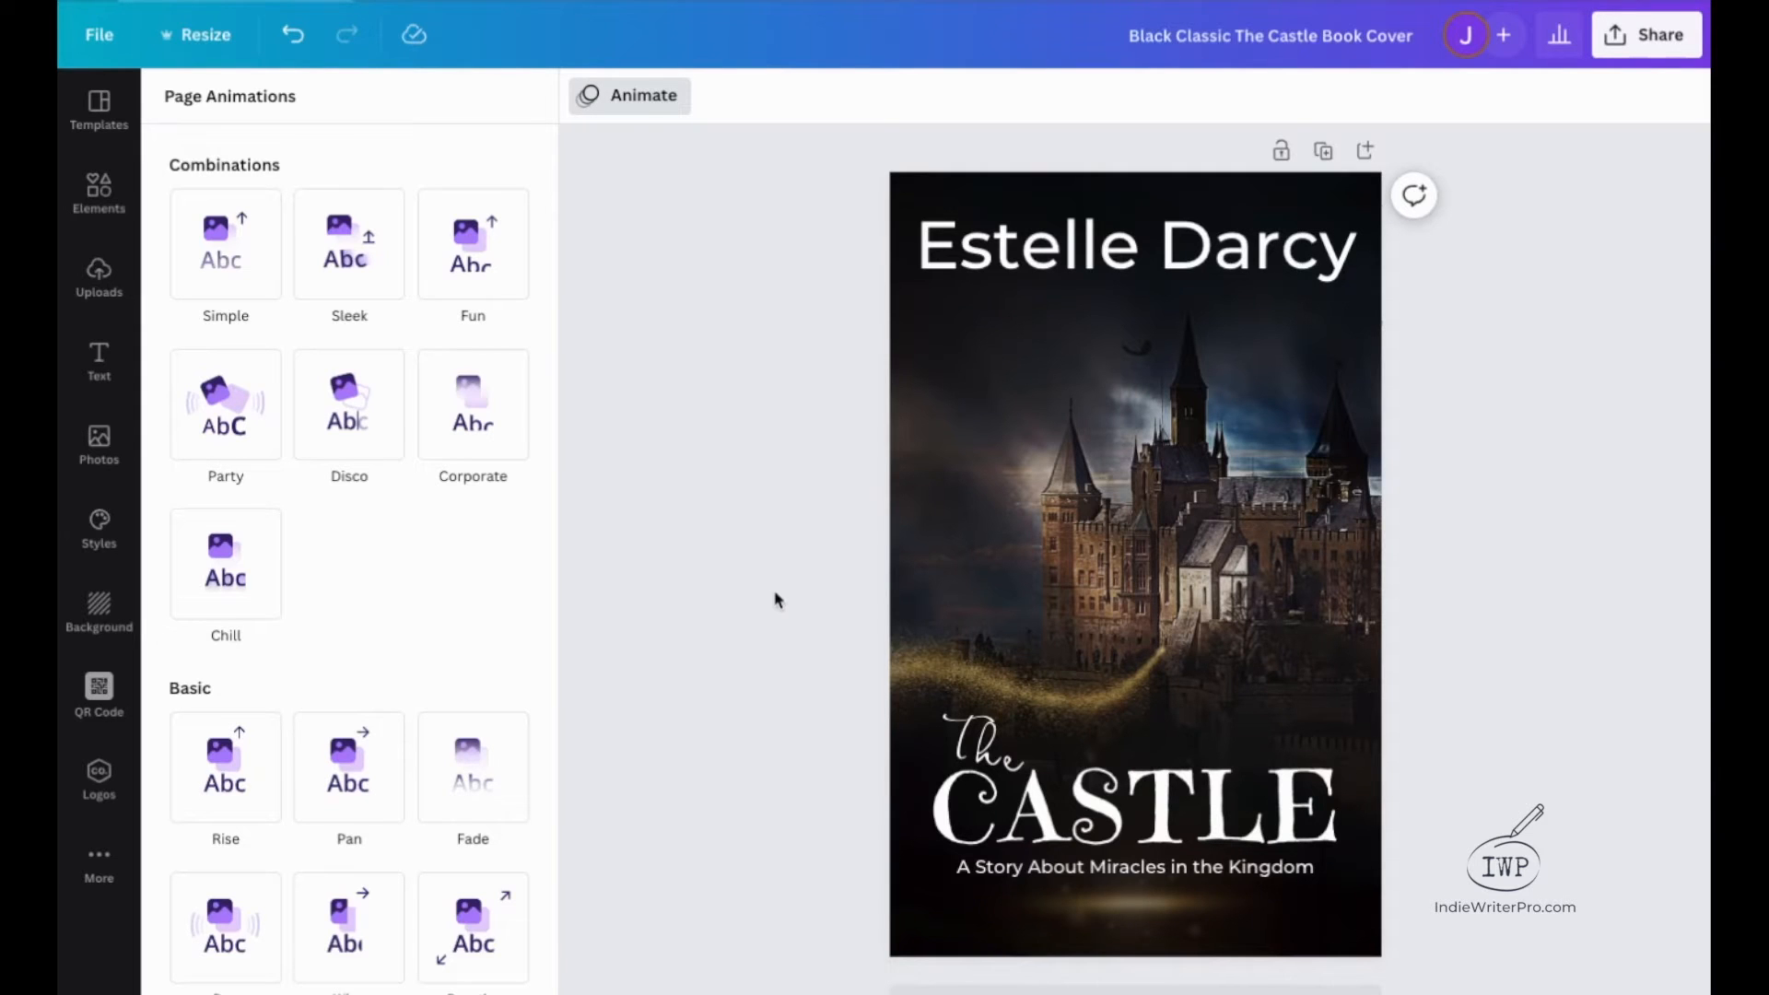
left_click(1417, 509)
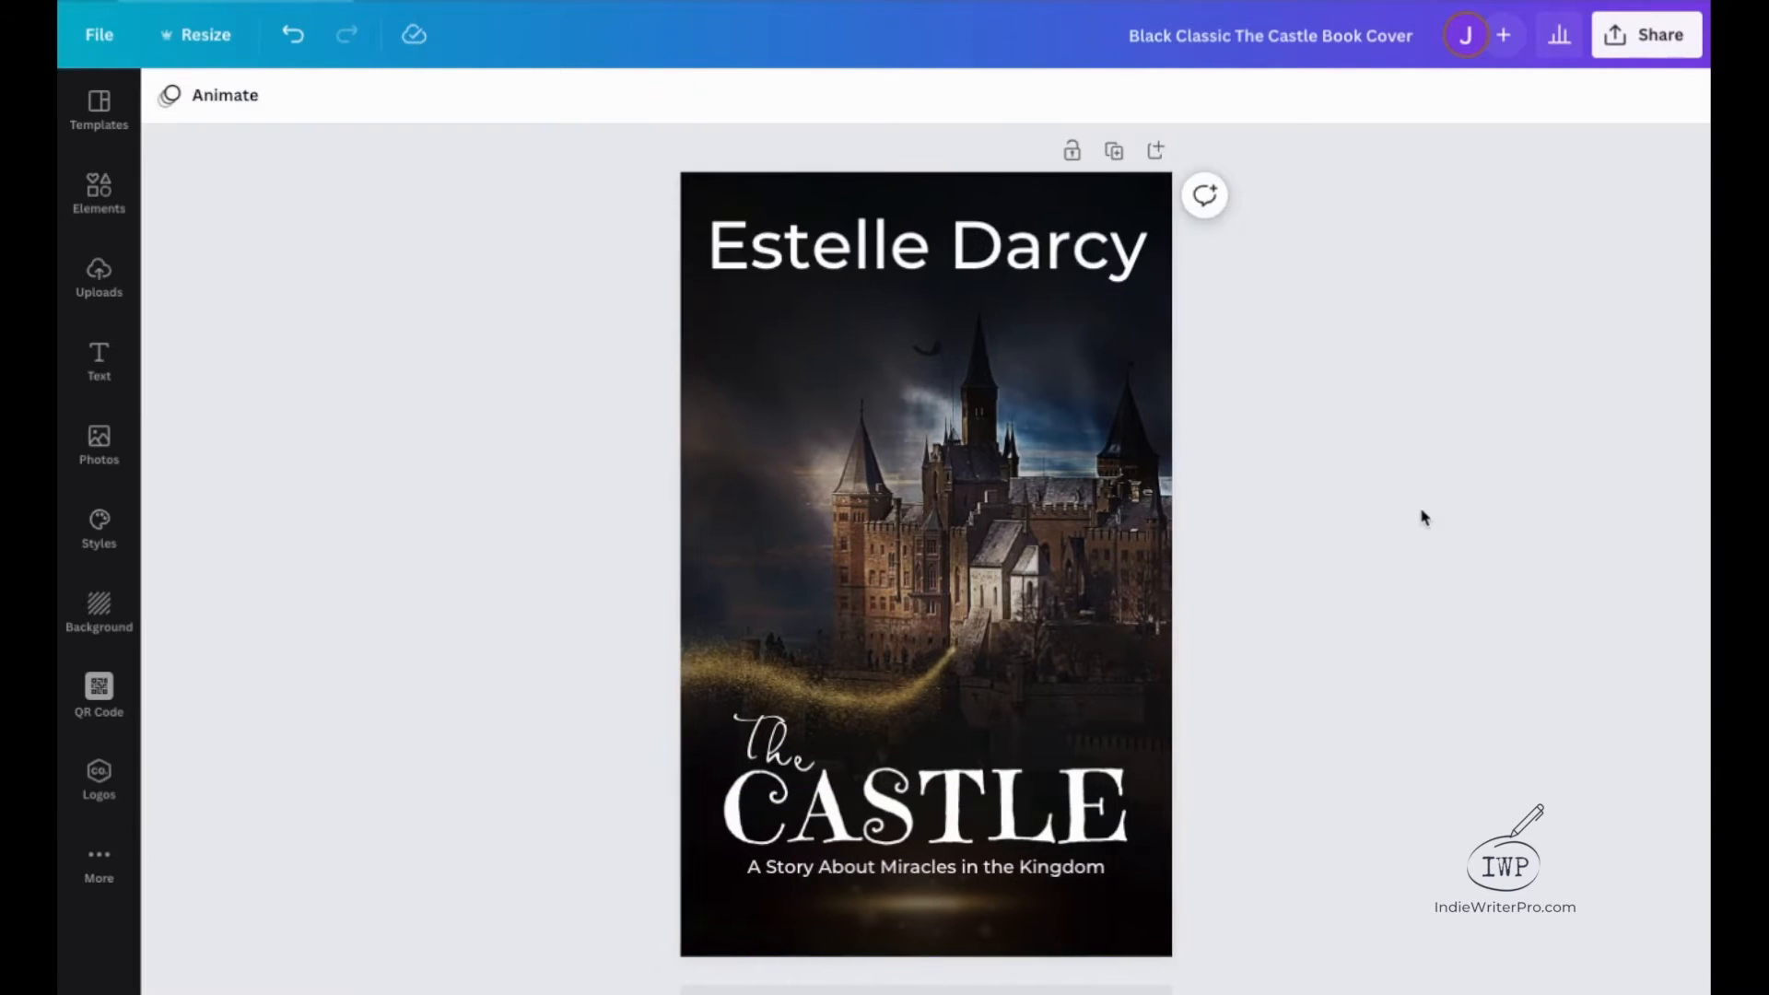
Apply the Photo Zoom page animation to the book cover.
left_click(220, 96)
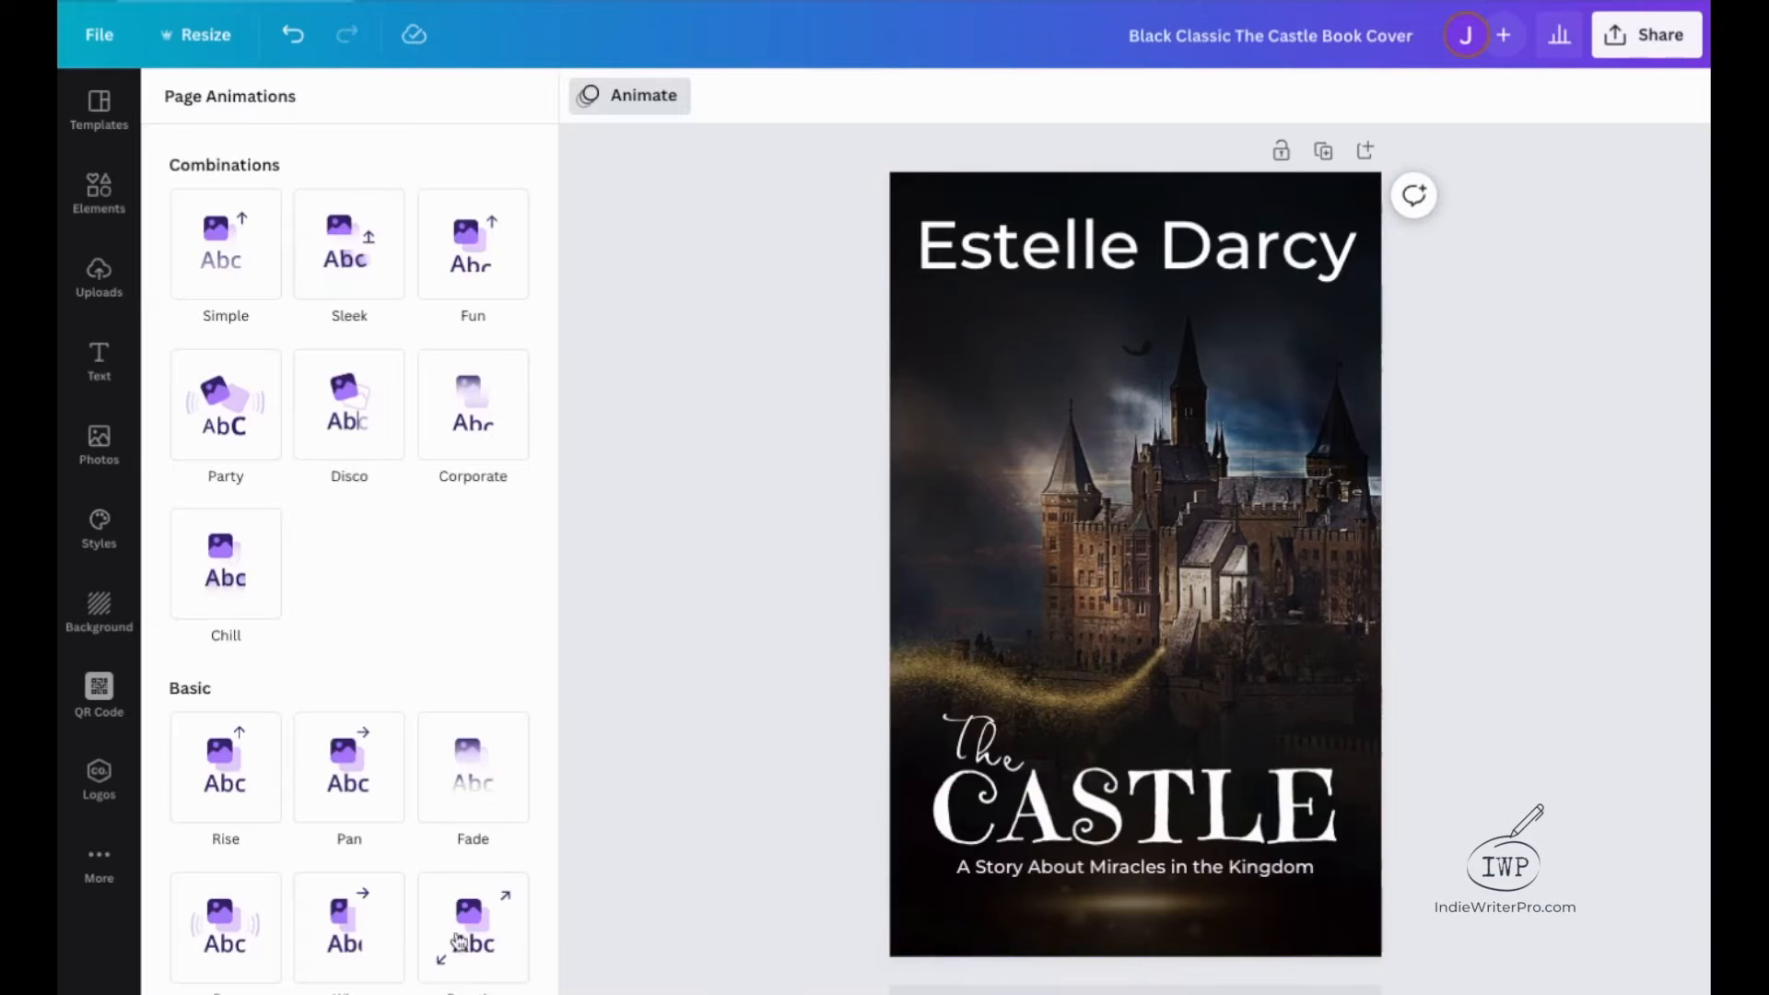
scroll(461, 894, "down", 3)
scroll(442, 919, "down", 5)
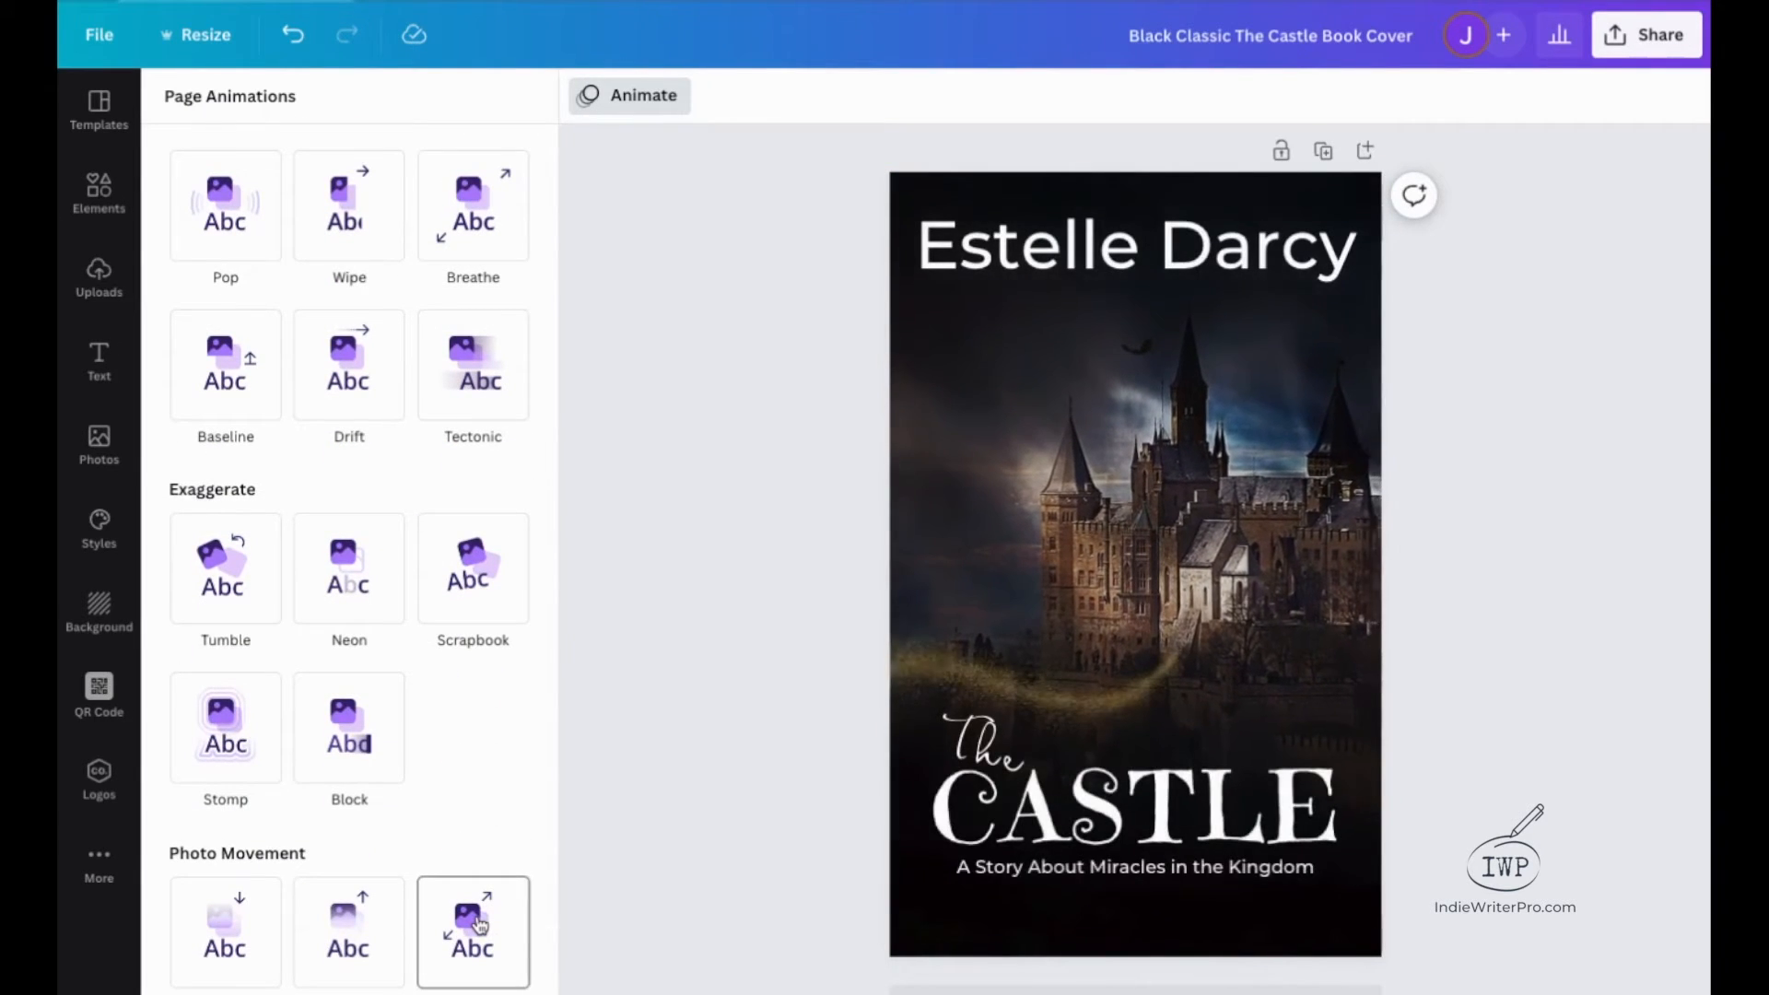
left_click(478, 924)
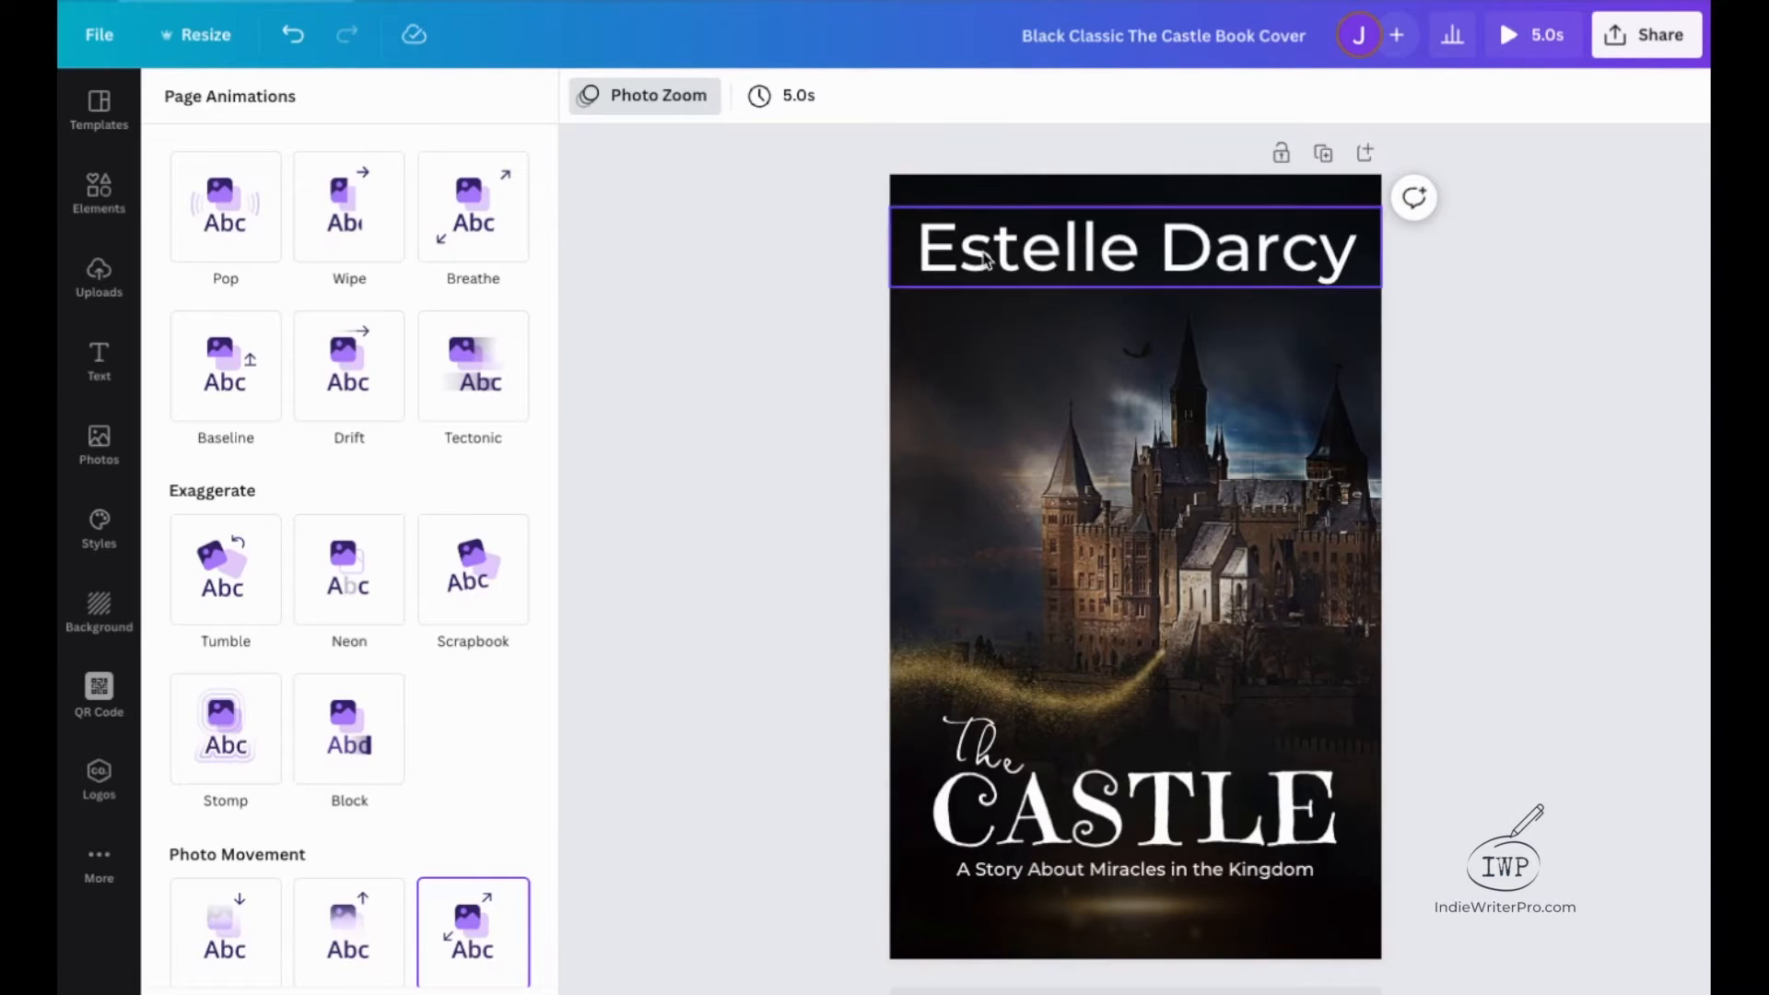
Set the page's timing to 10.0 seconds and preview the animated cover.
left_click(791, 100)
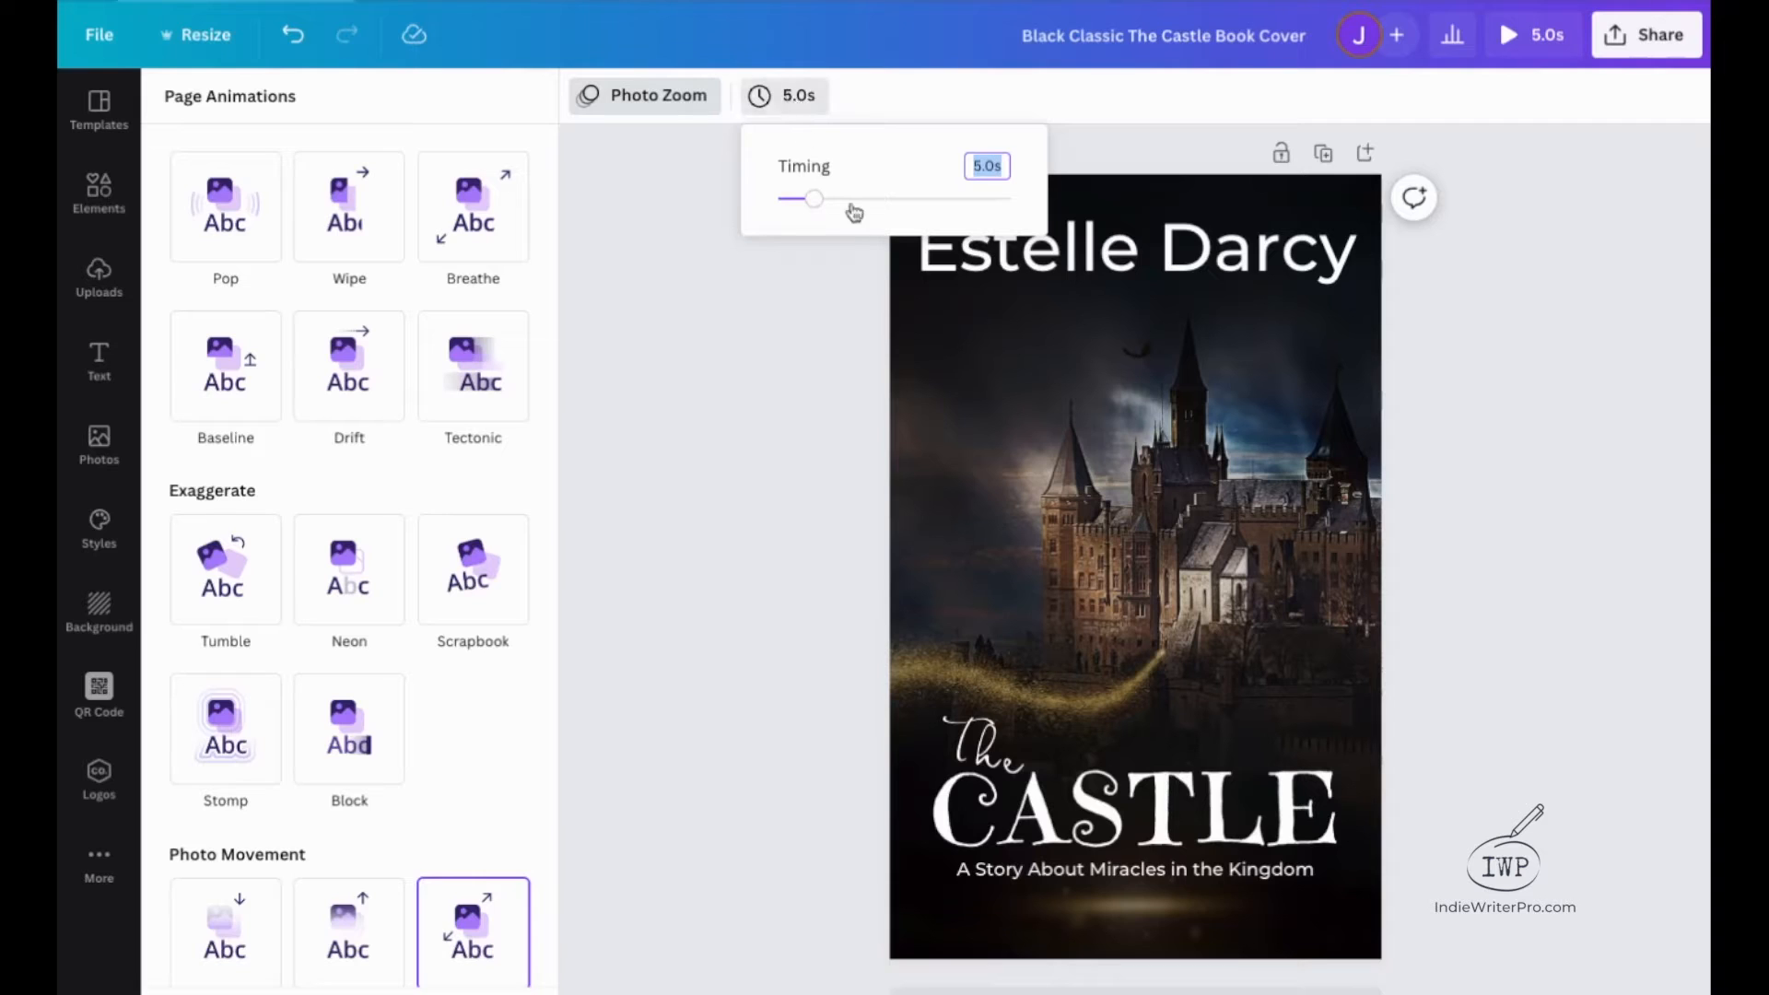
left_click_drag(815, 198, 819, 200)
left_click_drag(830, 203, 856, 208)
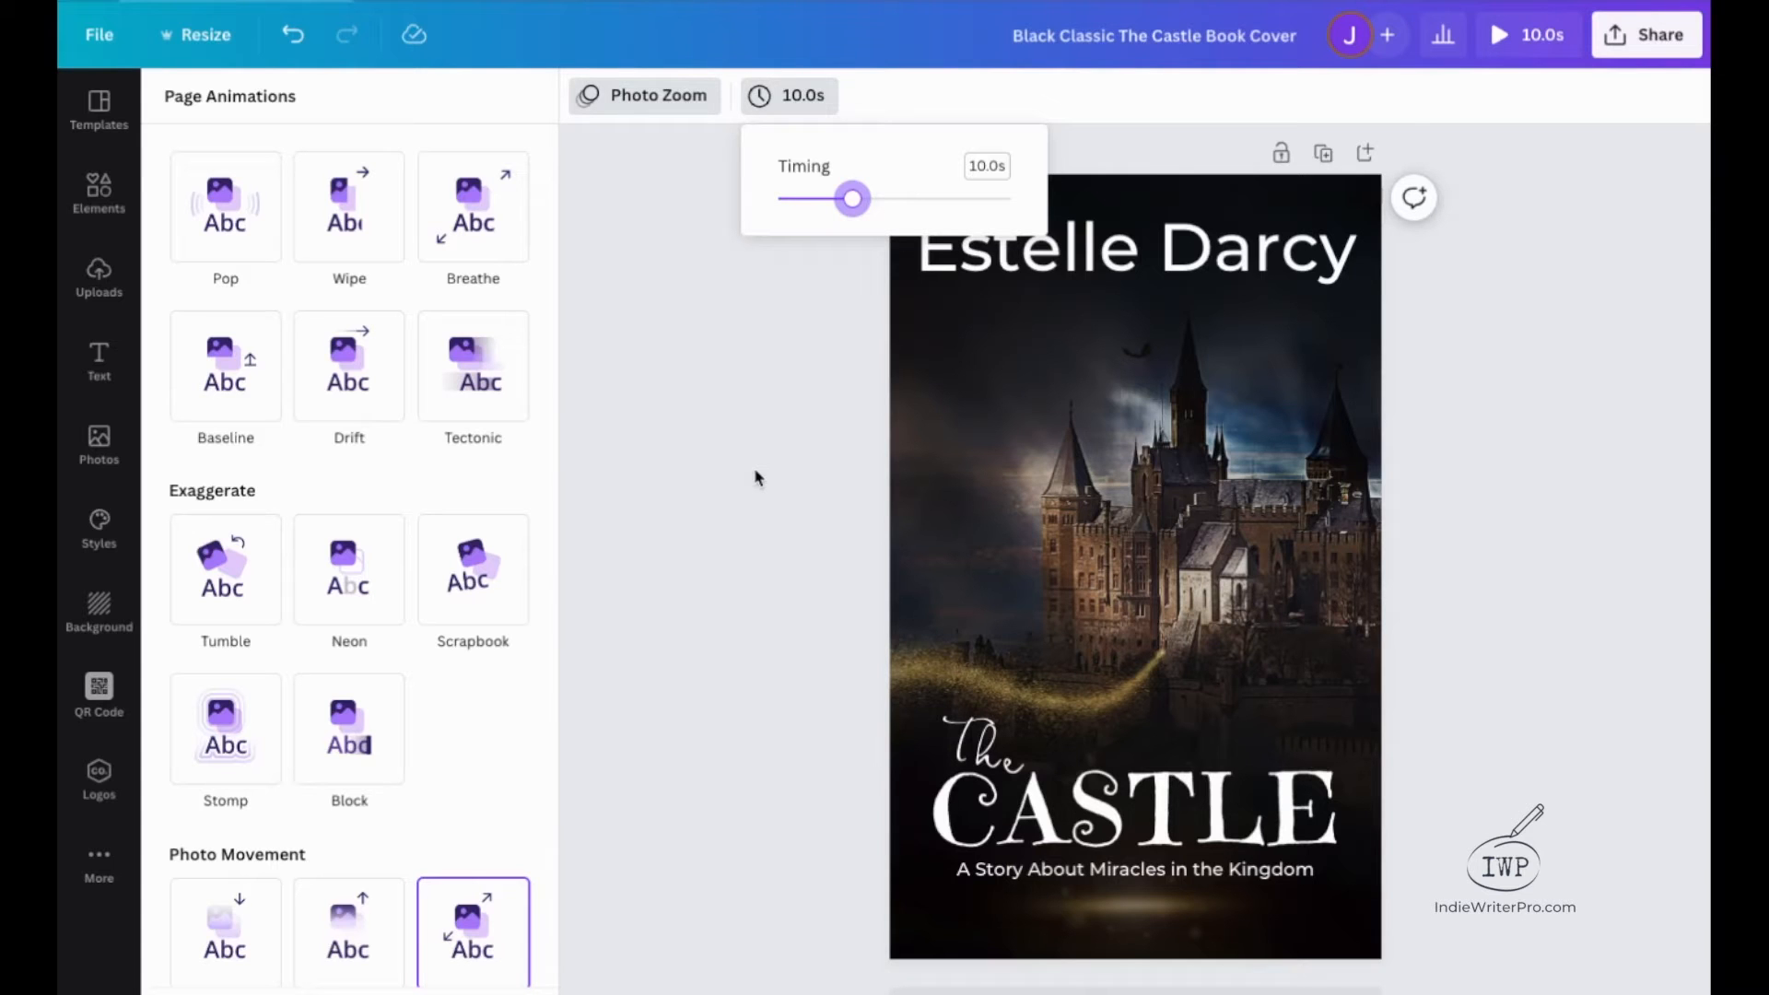
left_click(1511, 34)
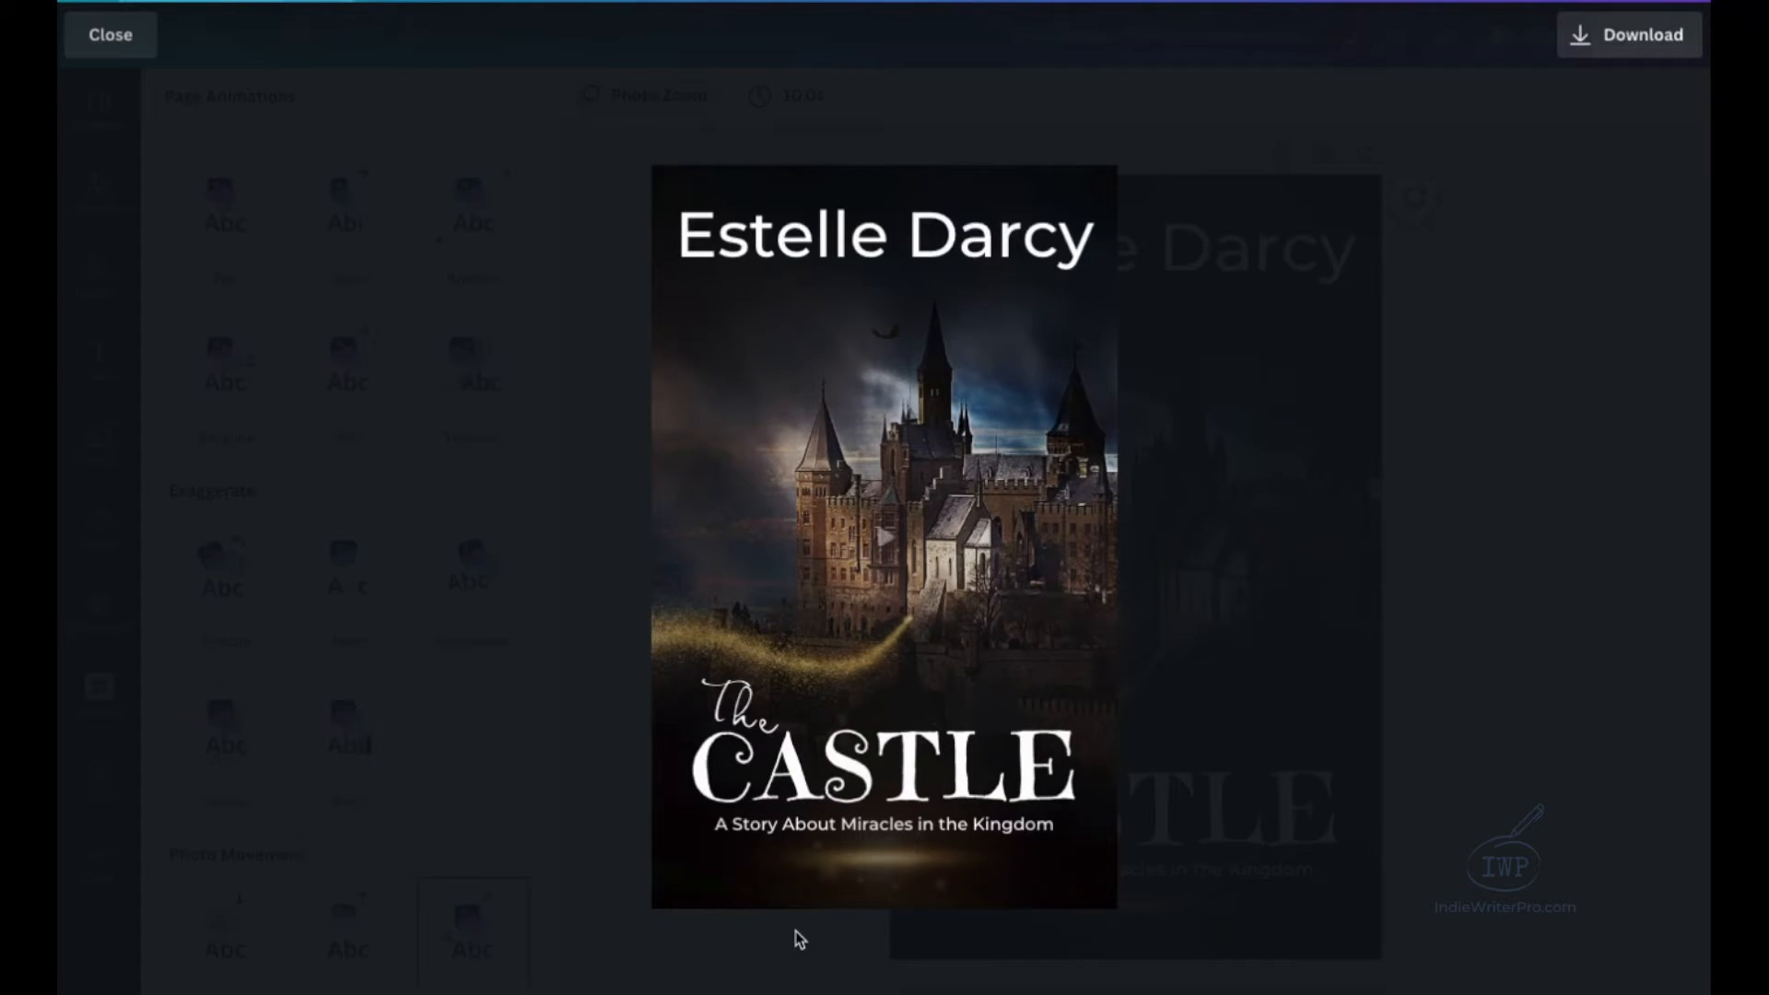
key("Escape")
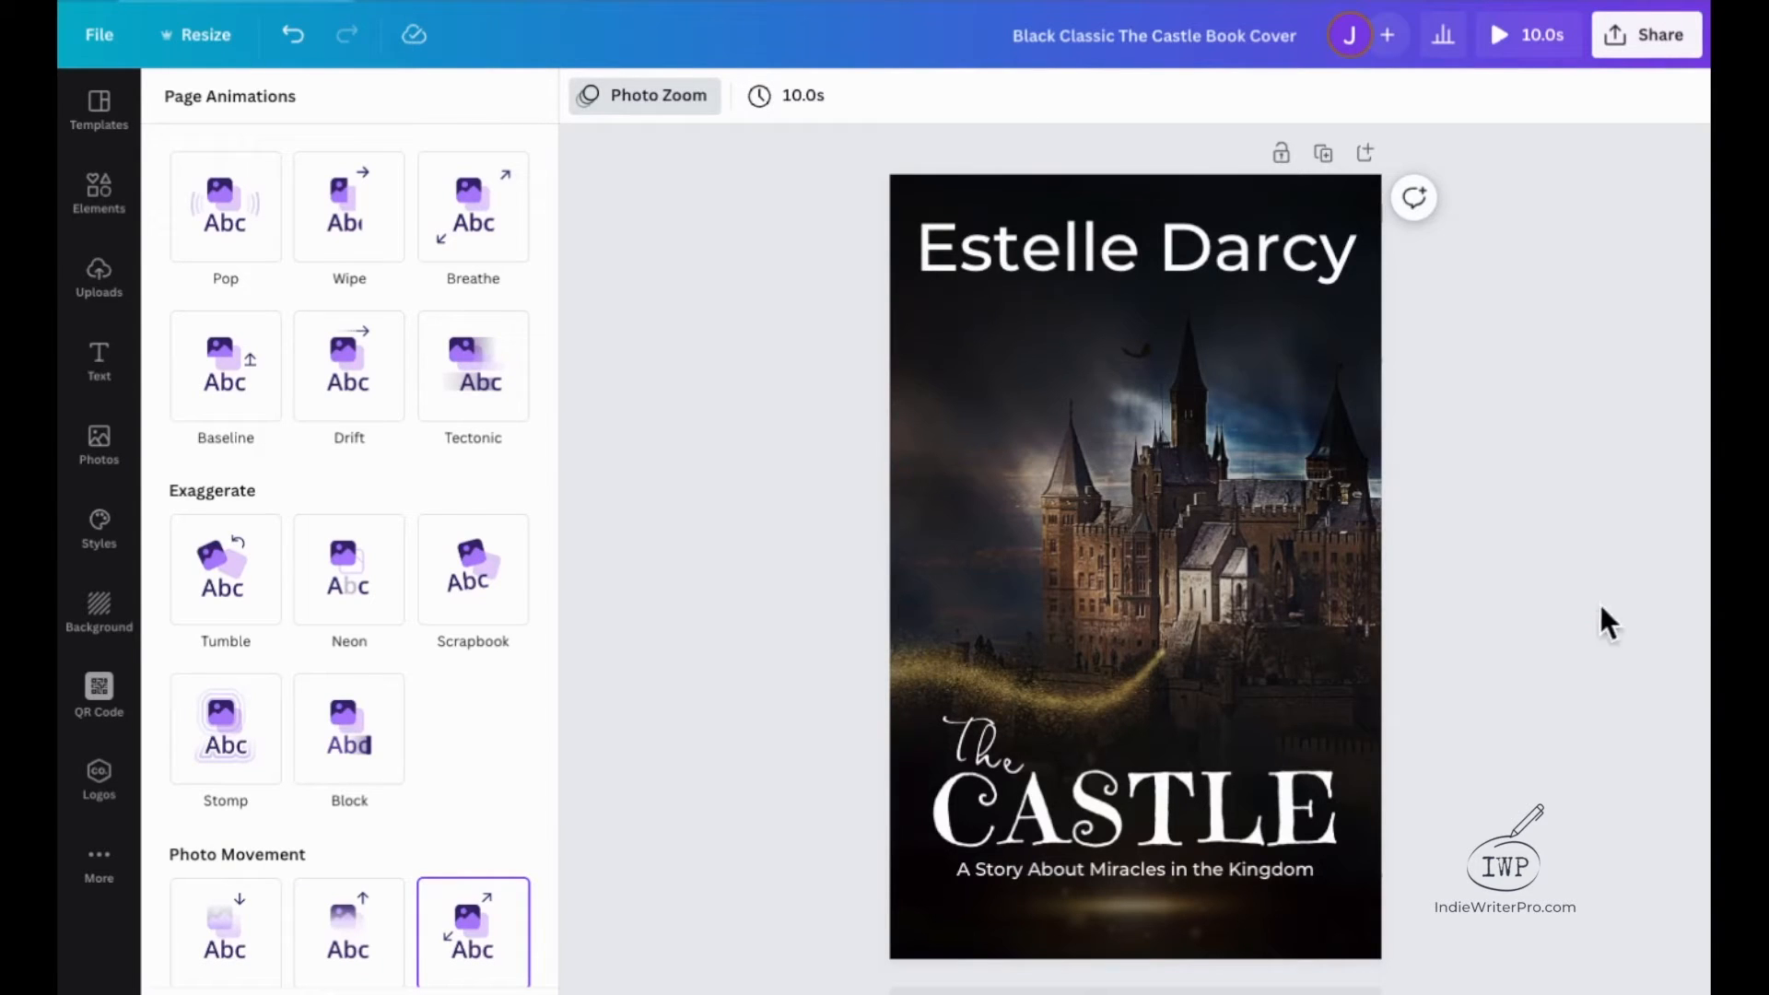
Group the text elements "The", "CASTLE" and the subtitle "A Story About Miracles in the Kingdom".
left_click(1121, 826)
left_click(970, 877)
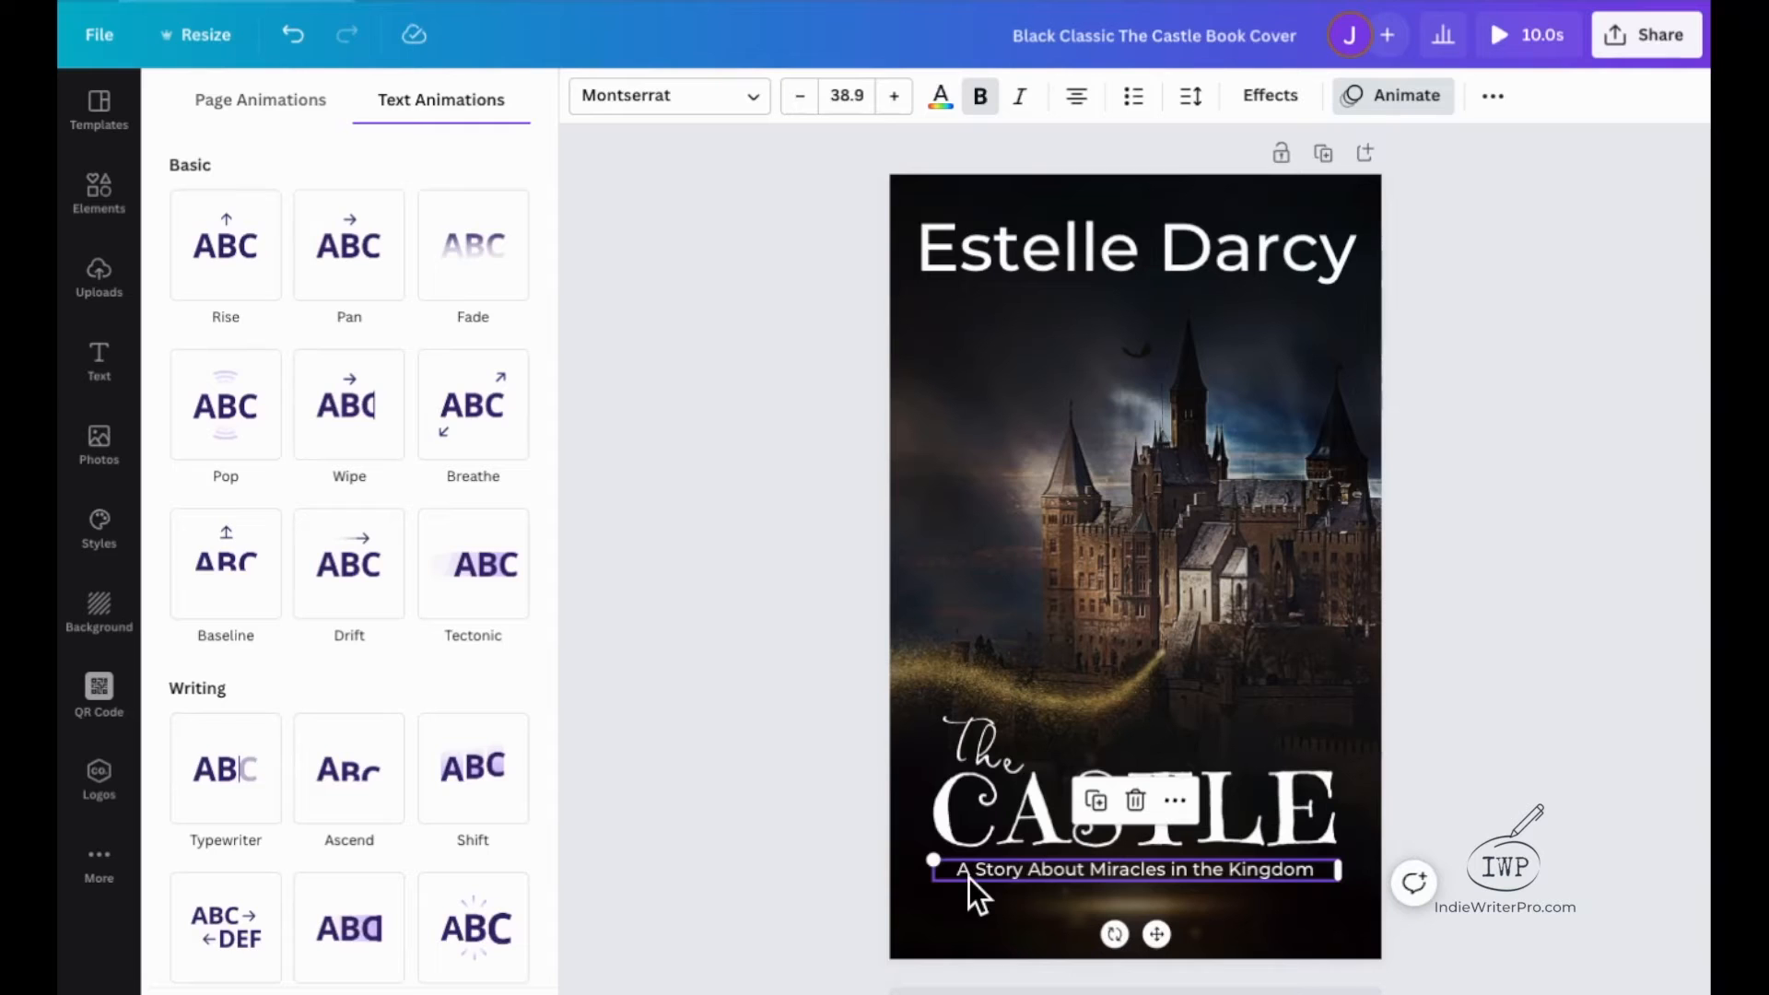
left_click(984, 815, "shift")
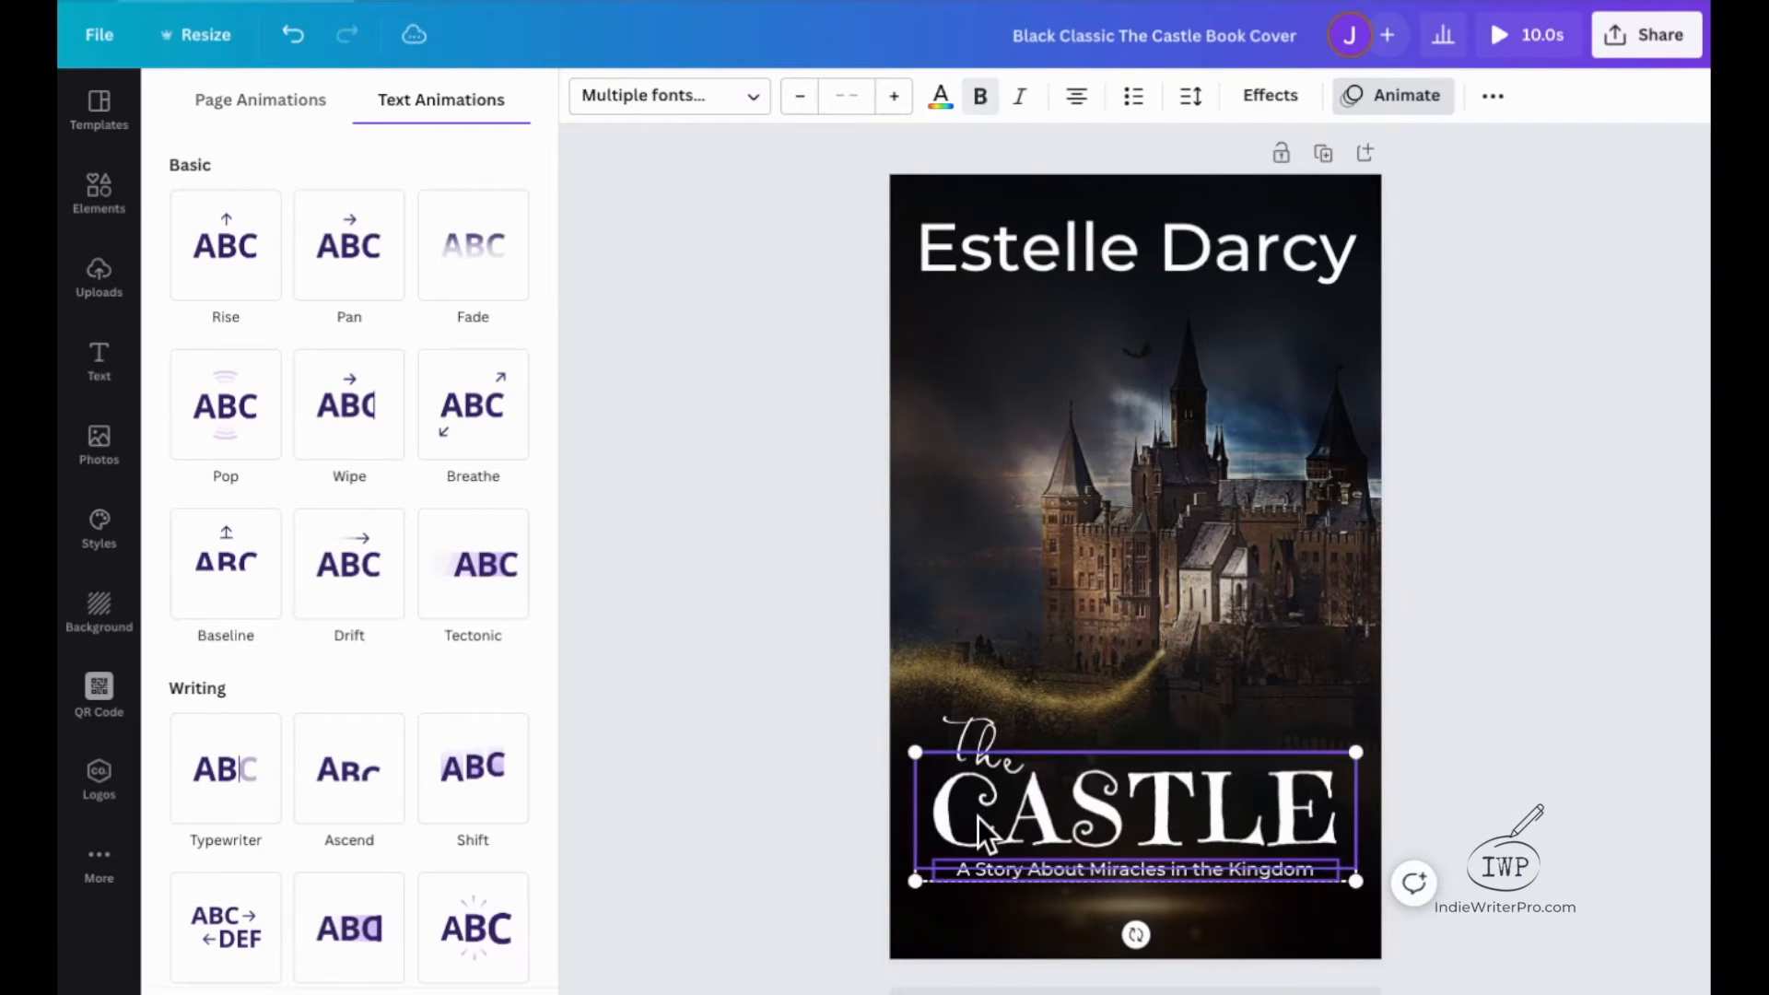
left_click(981, 733, "shift")
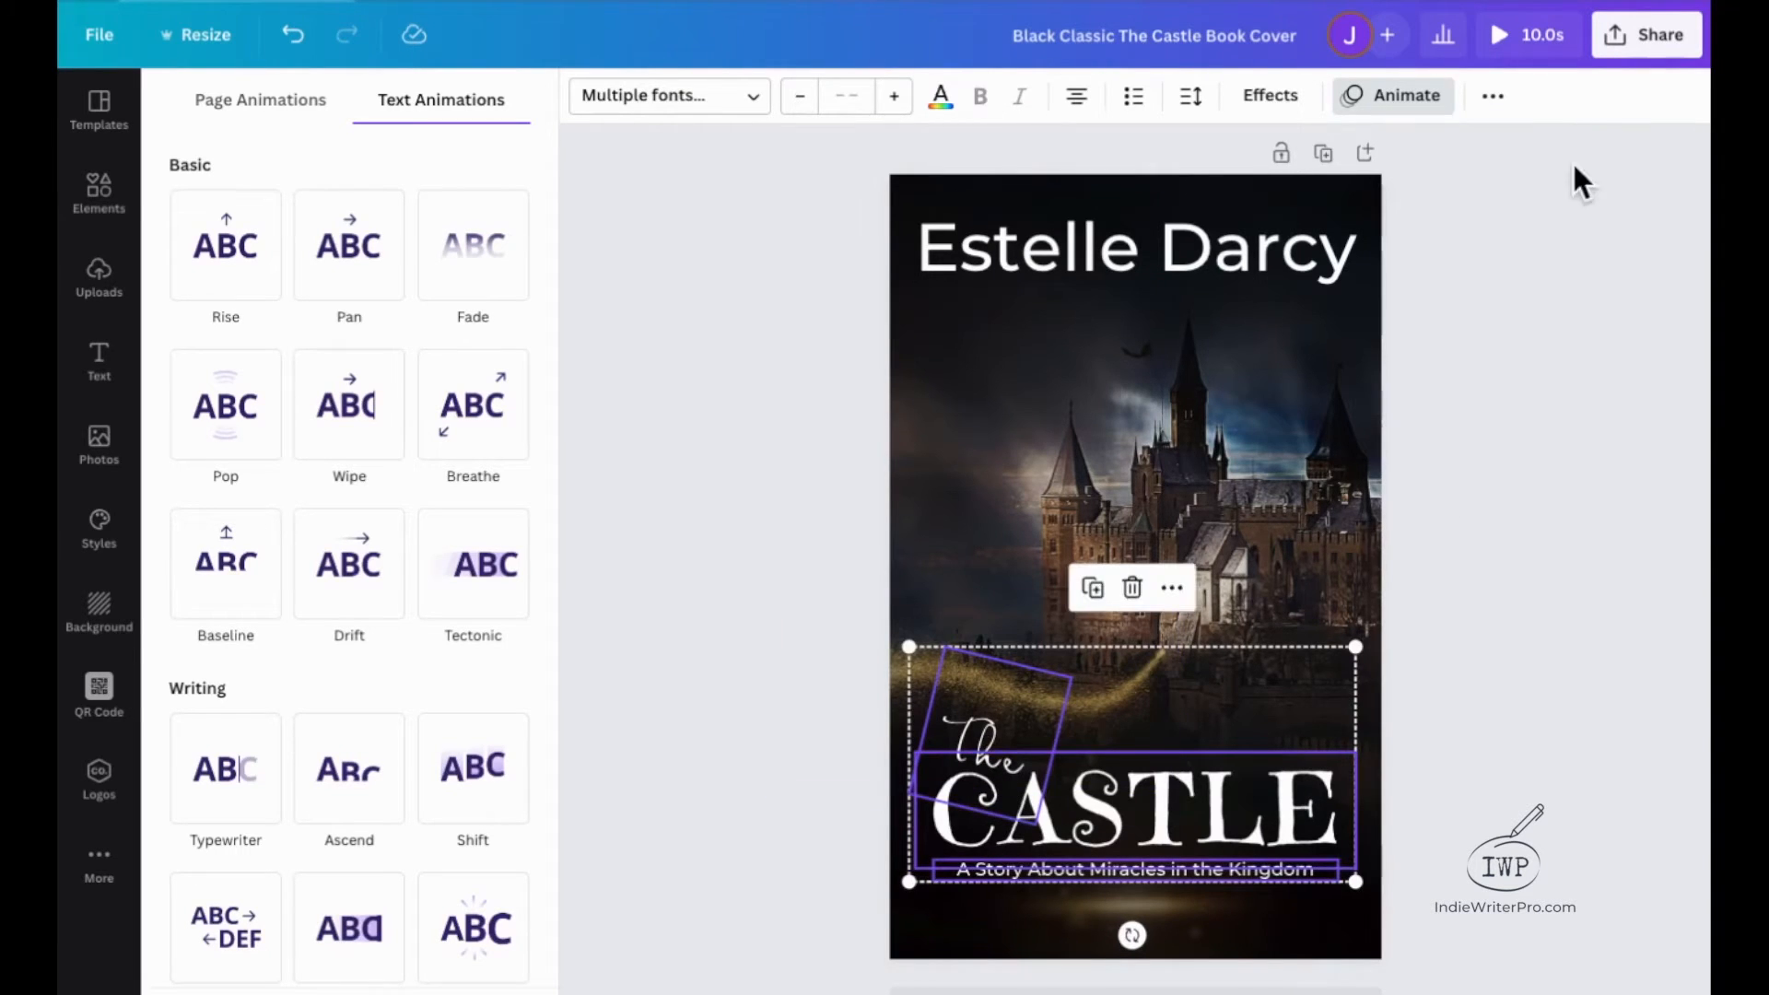
left_click(1495, 97)
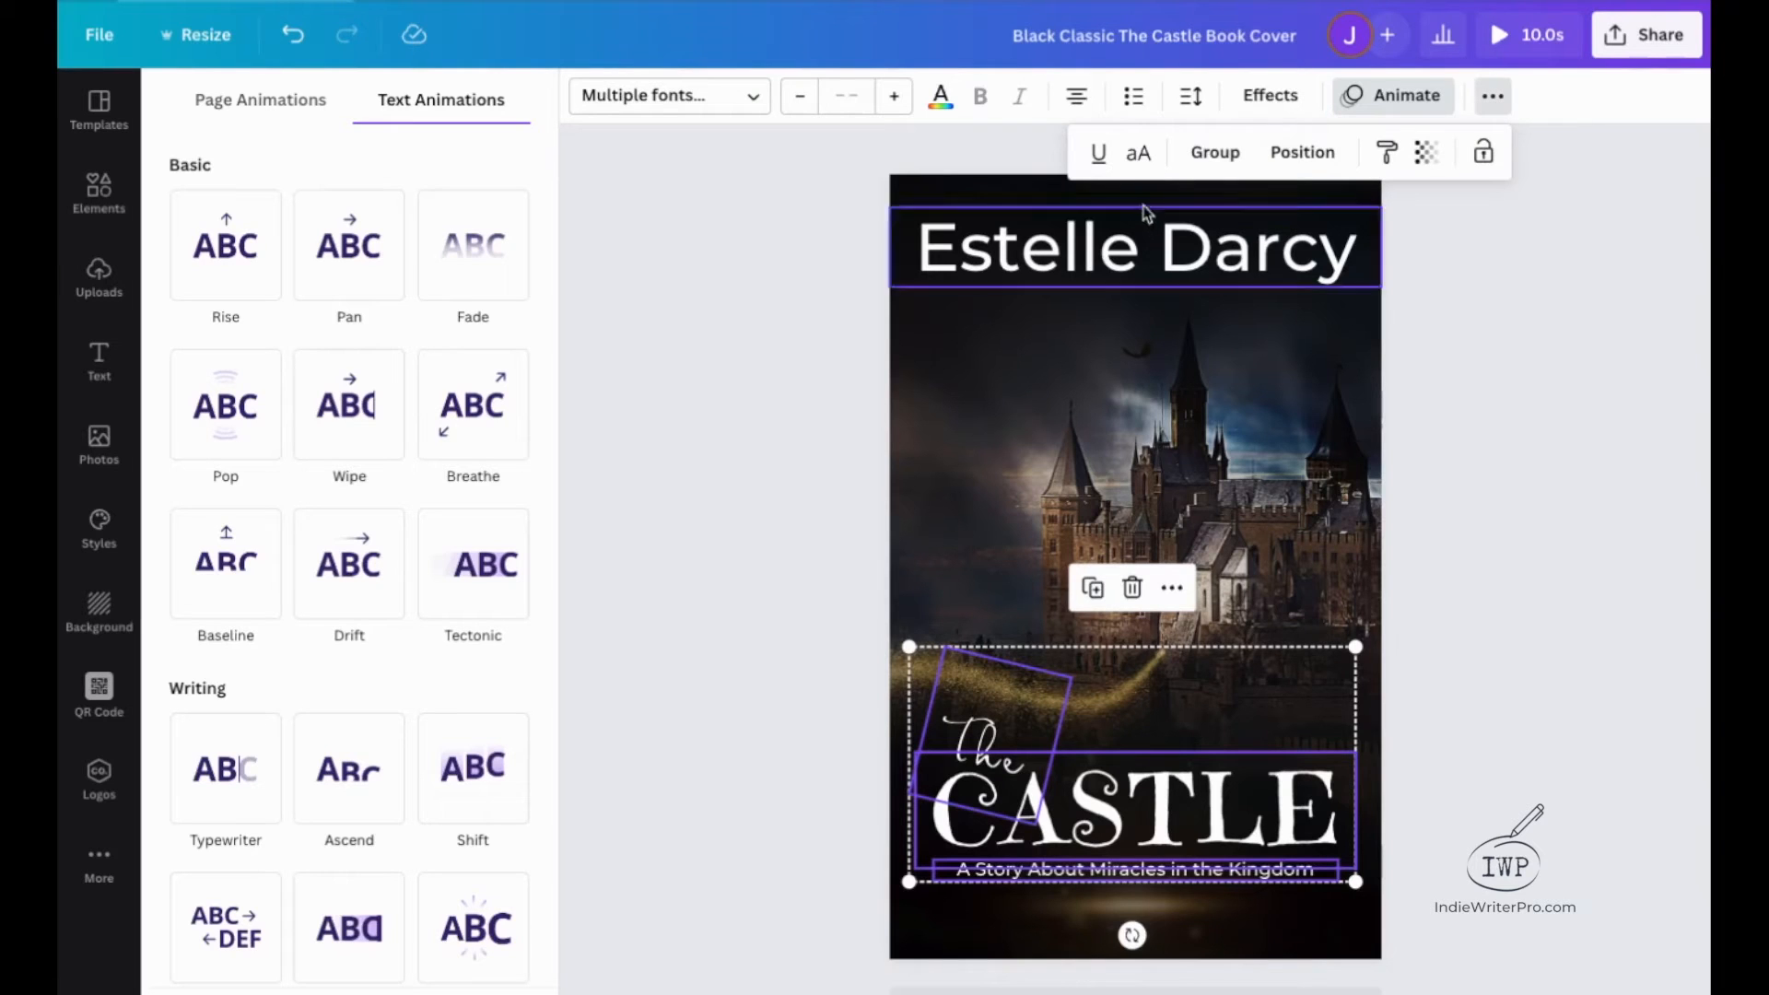
left_click(1213, 155)
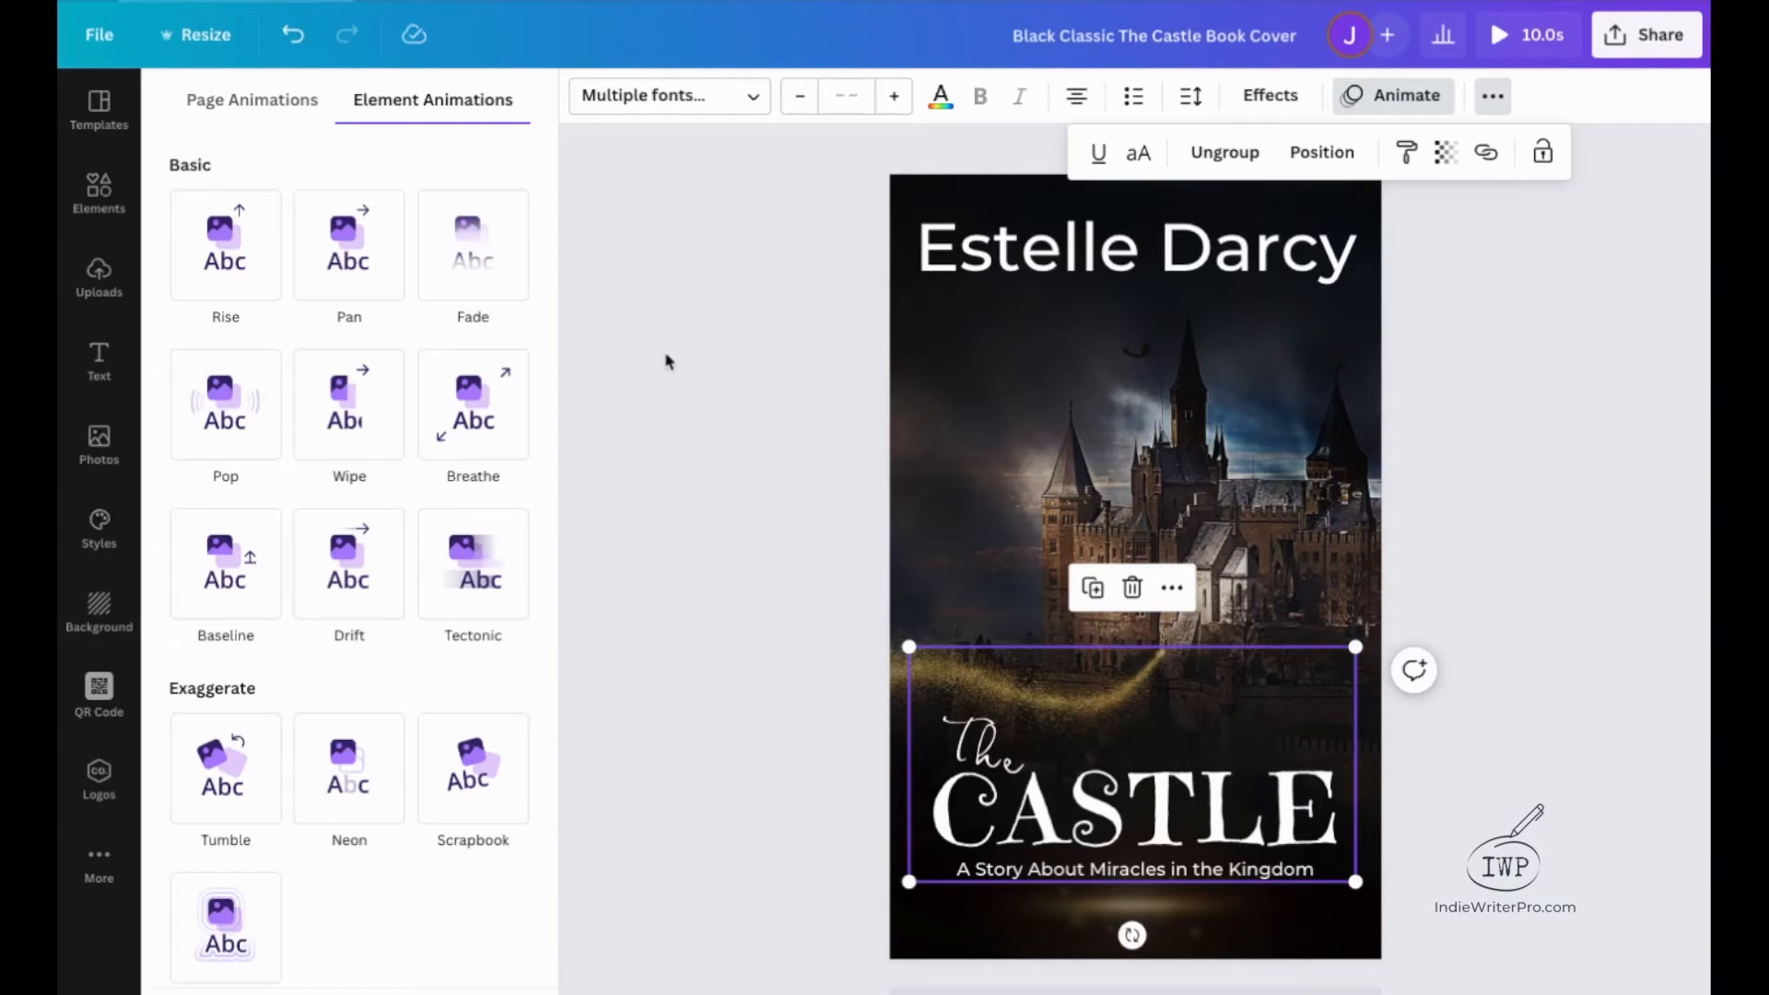
Apply the Rise animation on enter to the grouped title text and set its direction to downward.
left_click(478, 254)
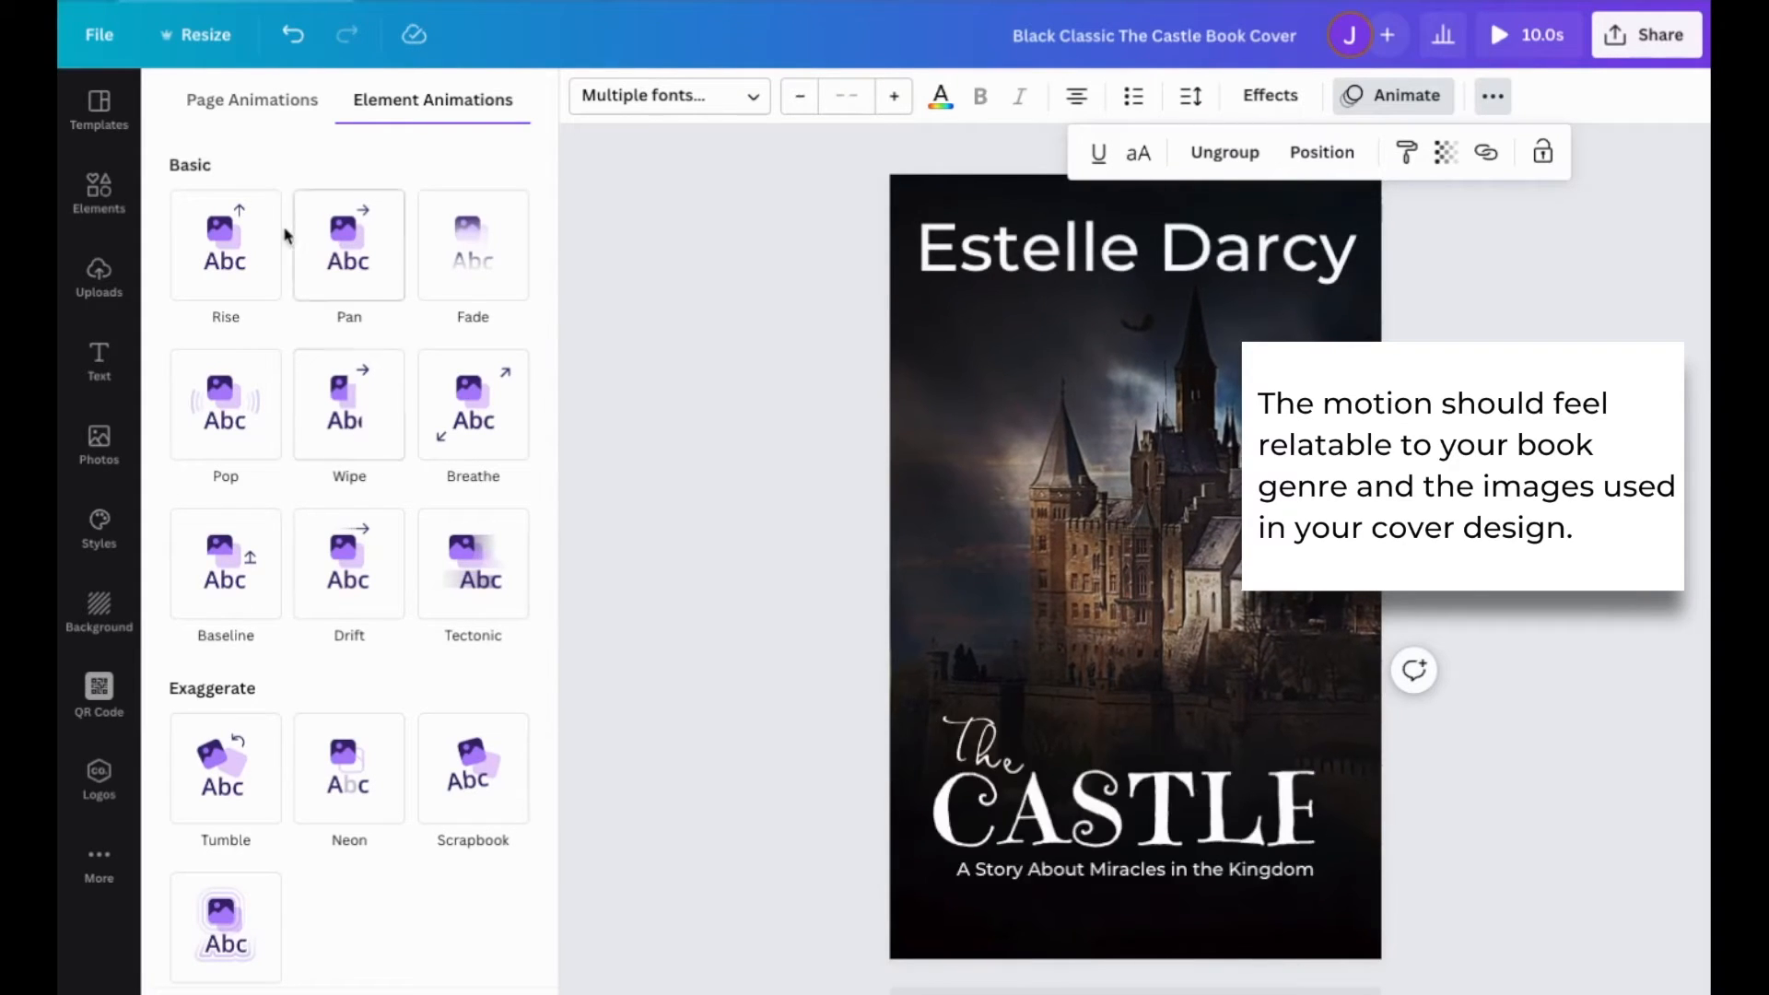
left_click(225, 247)
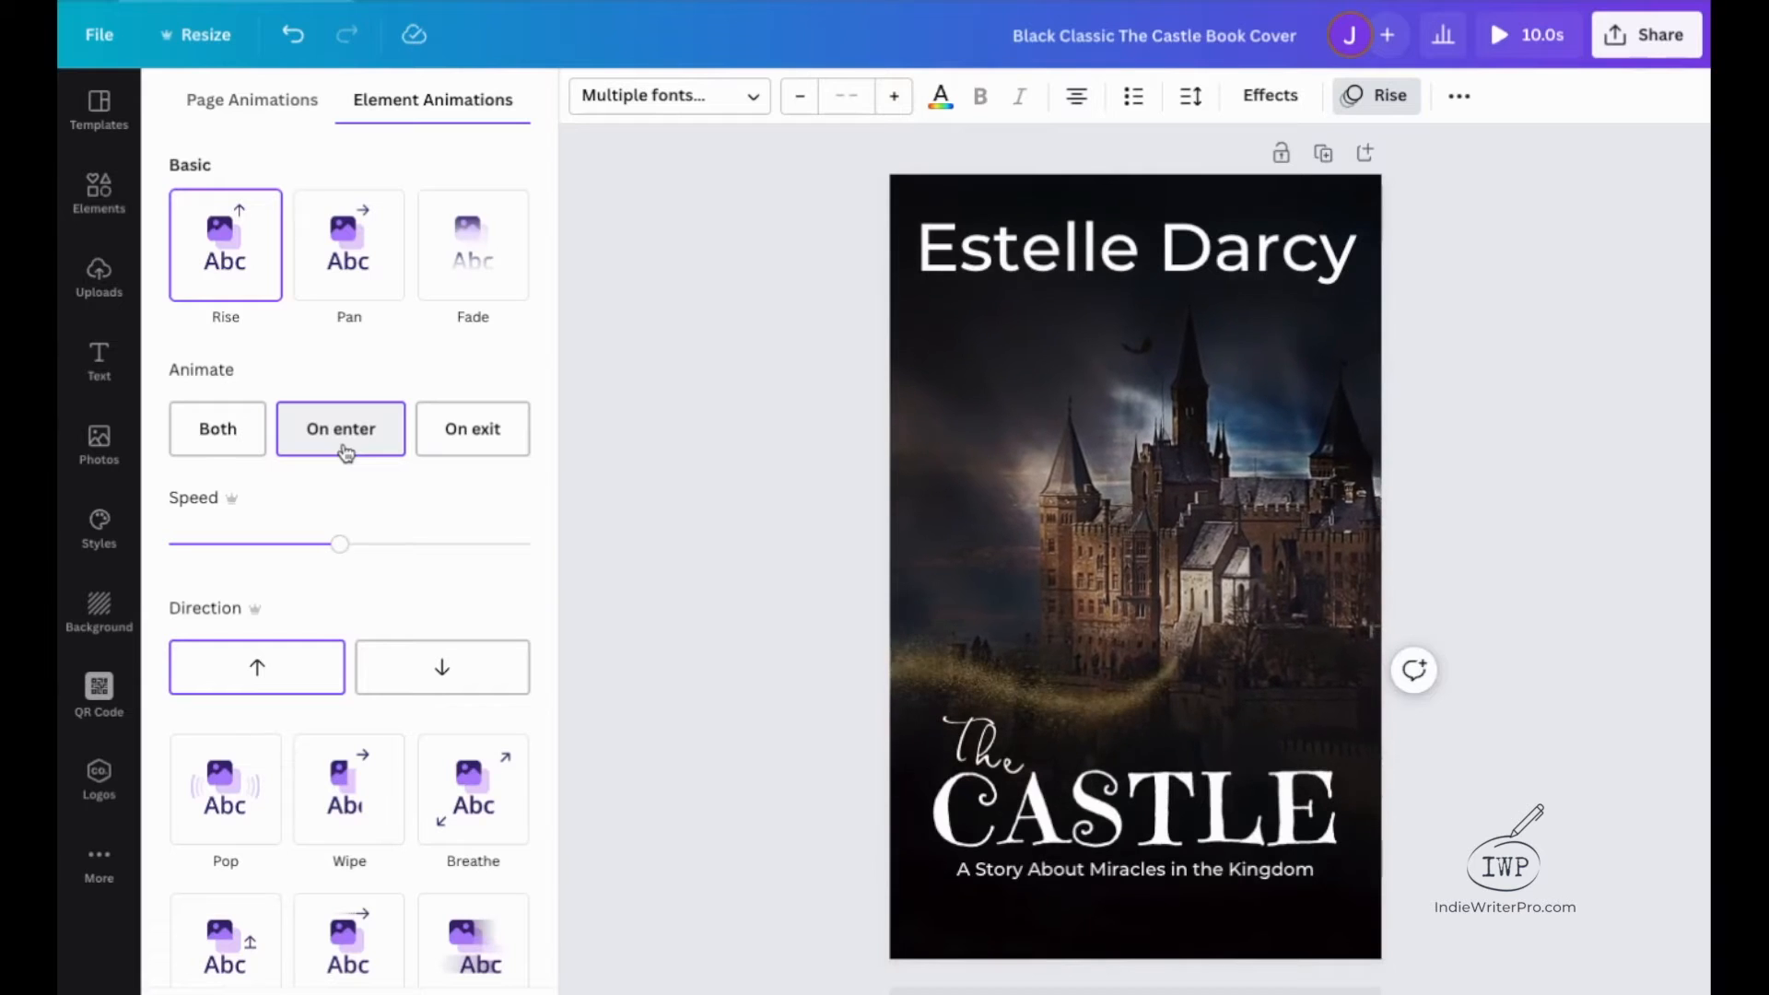
left_click(410, 672)
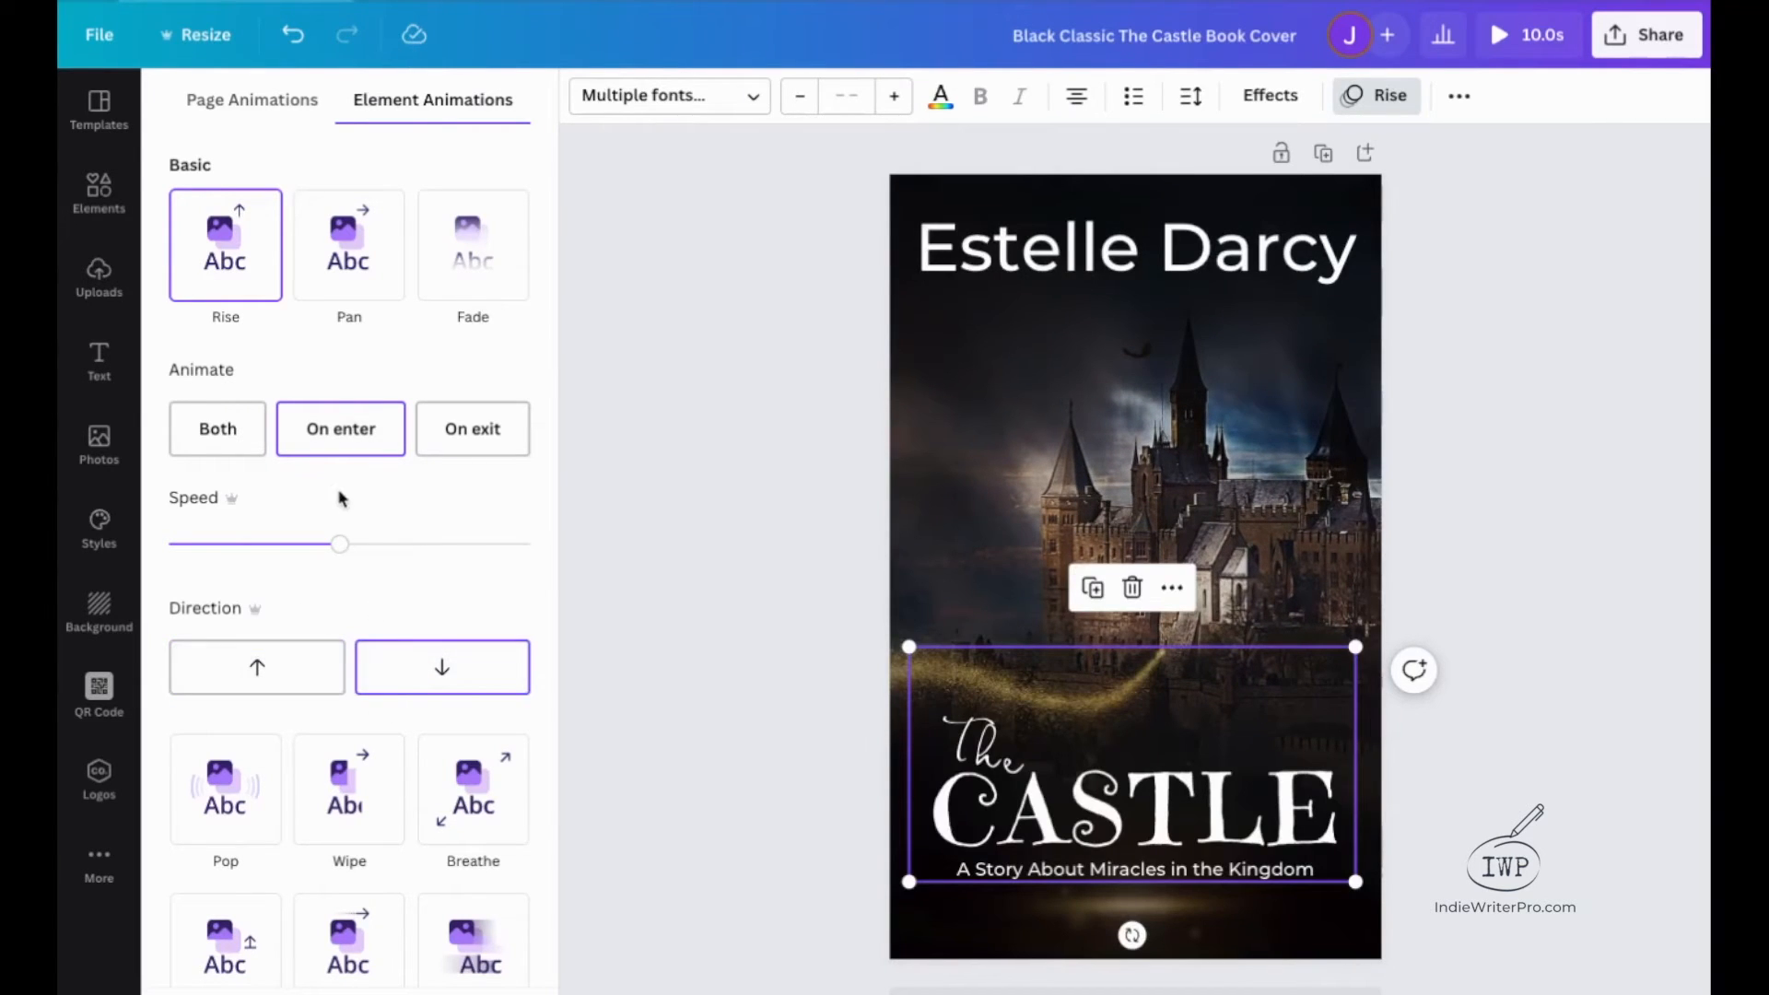
left_click(225, 281)
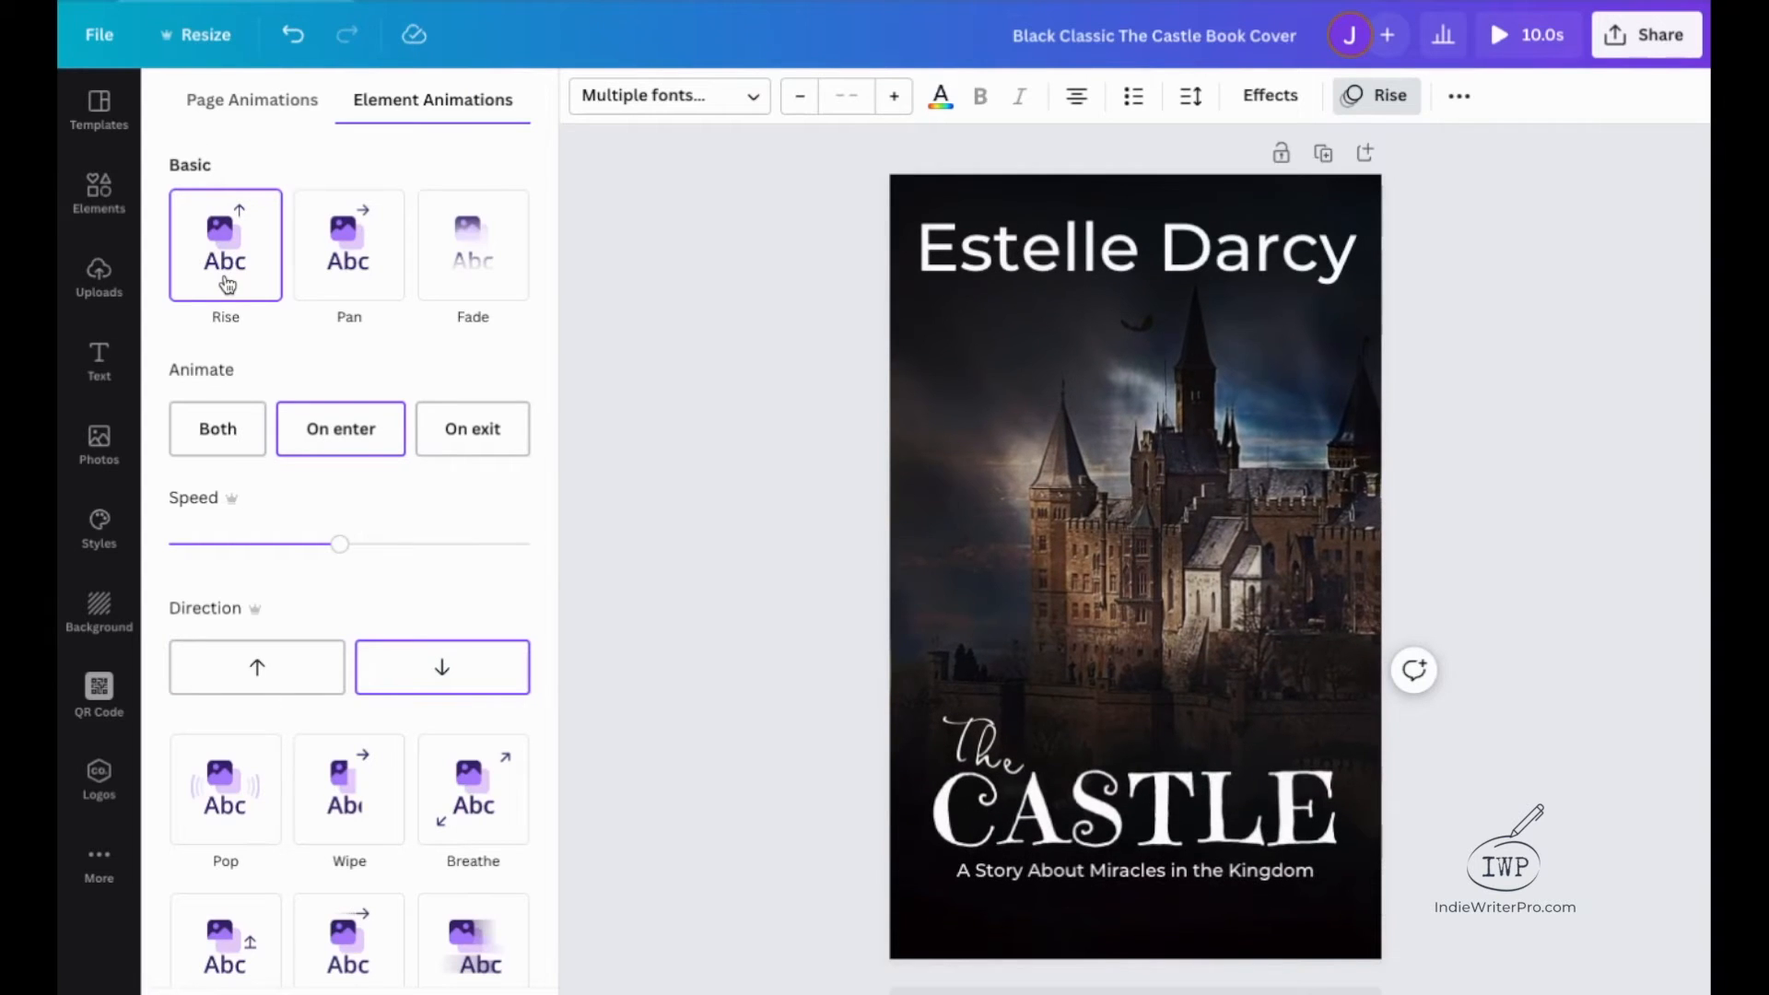
left_click(456, 673)
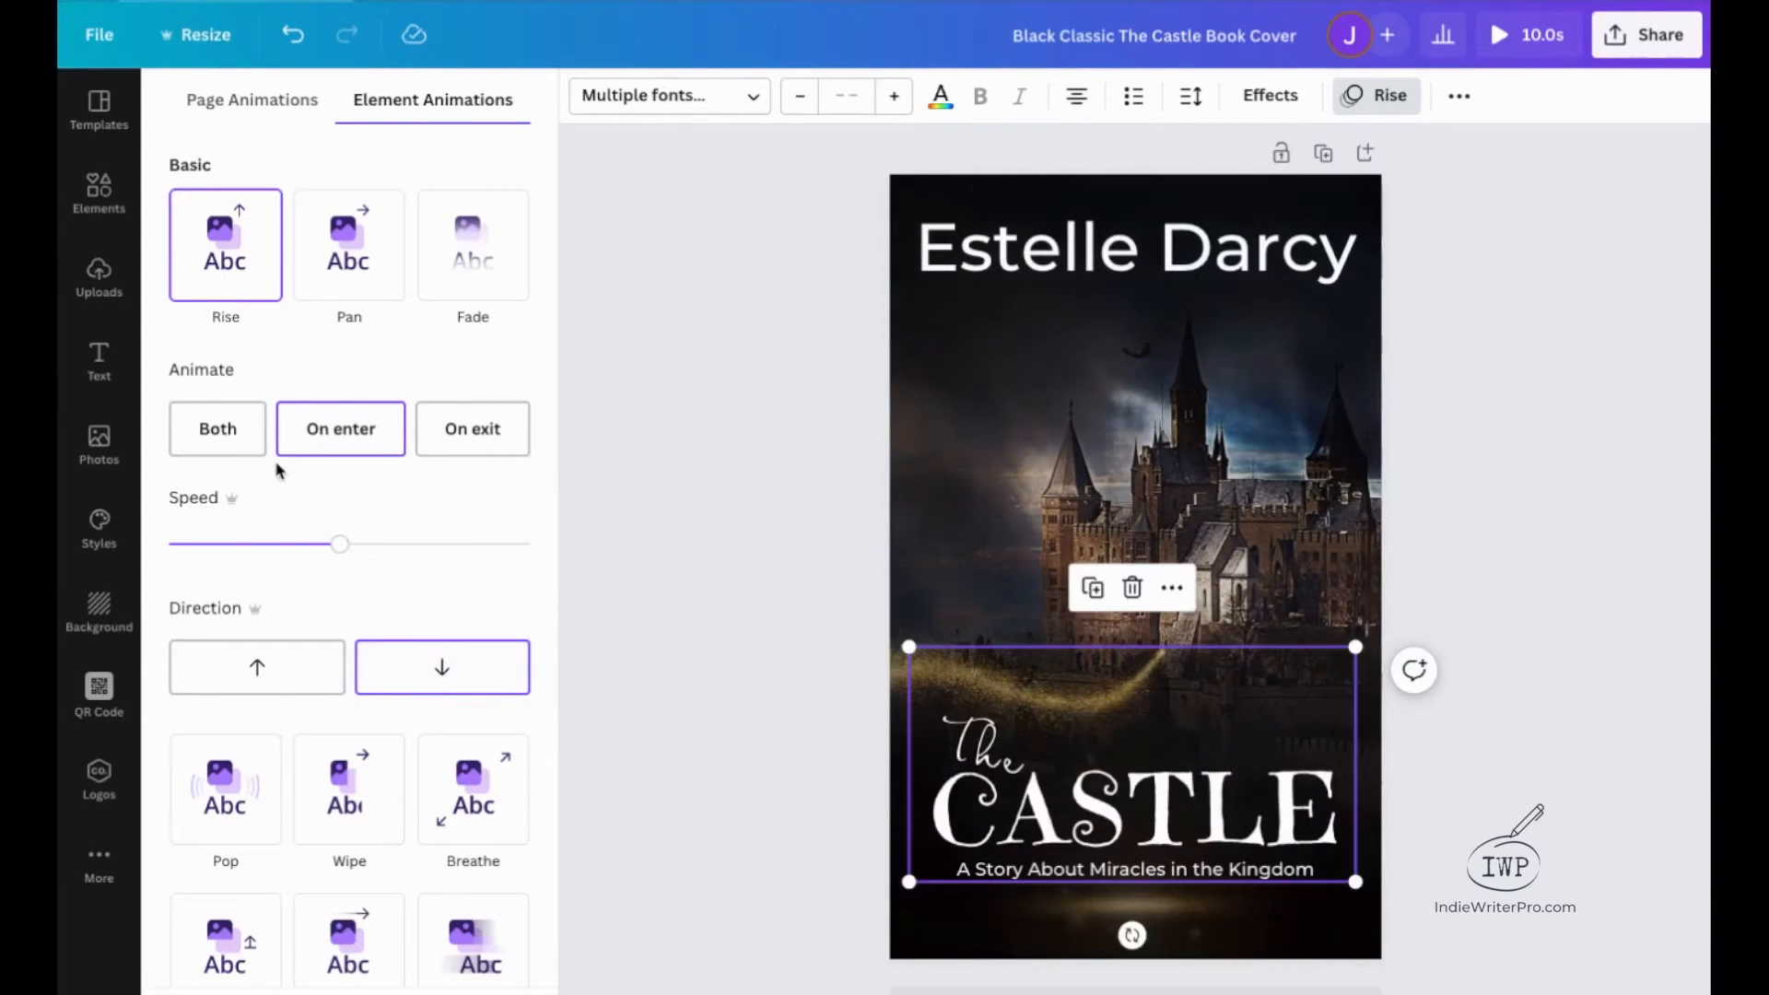
left_click(238, 287)
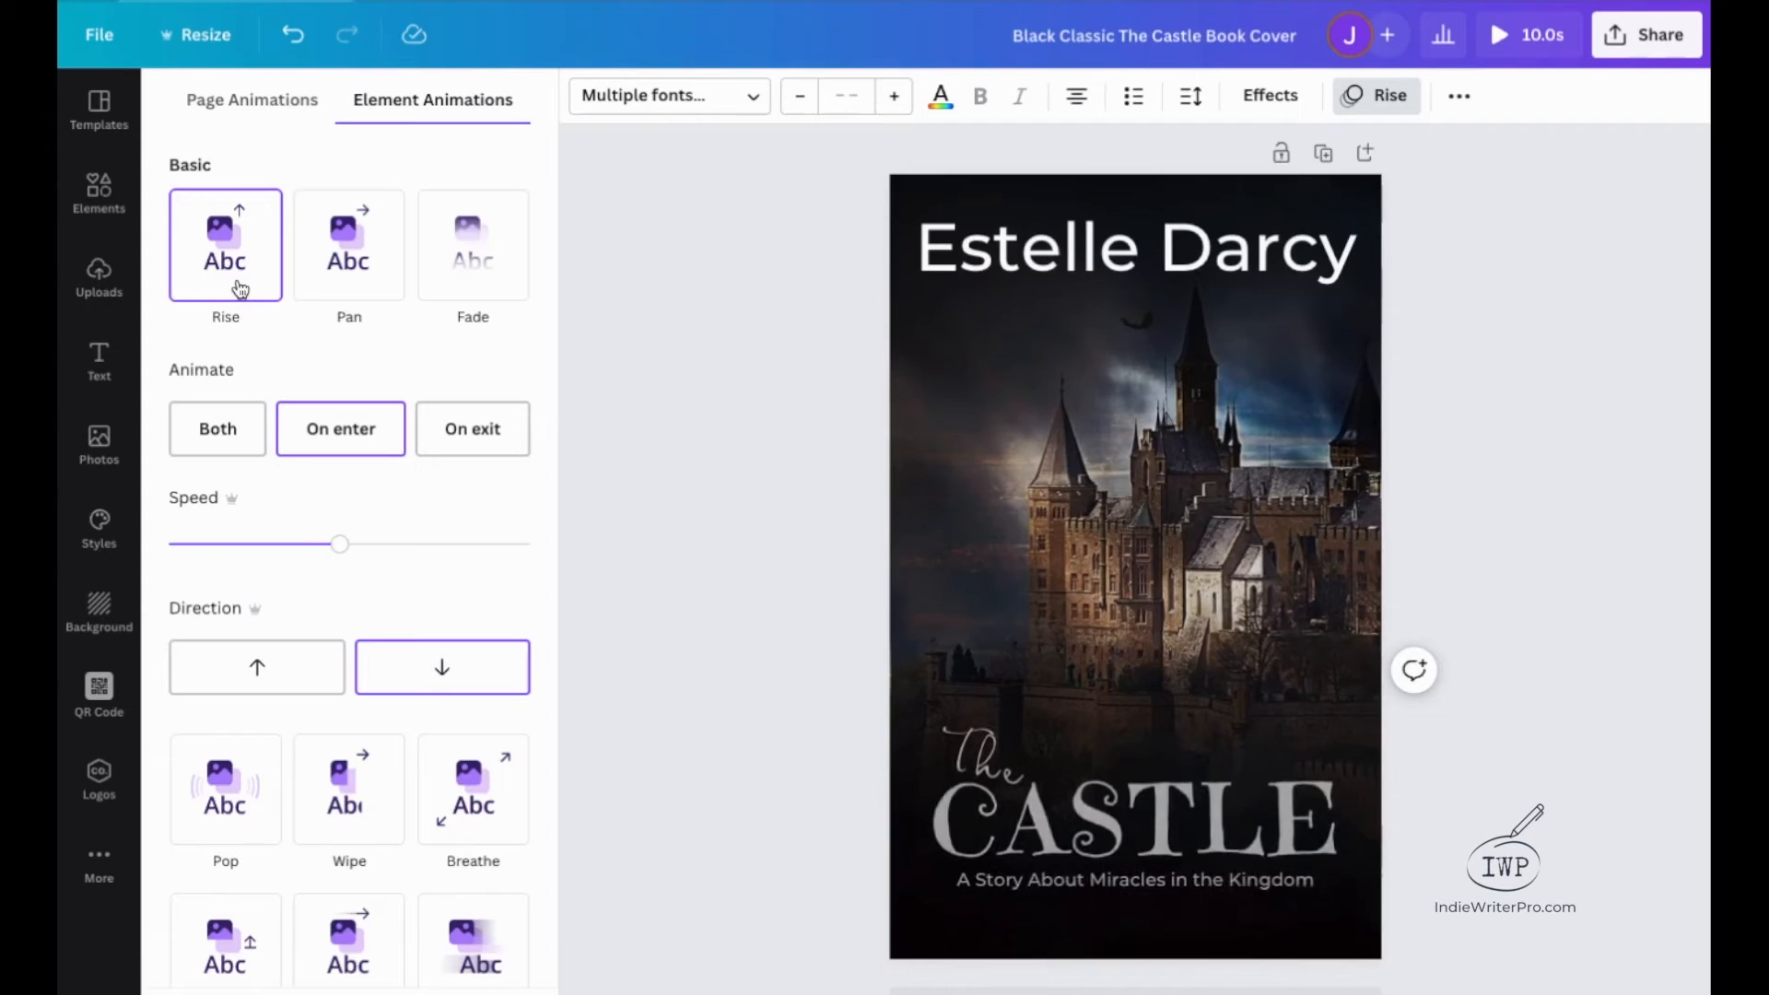
left_click(403, 682)
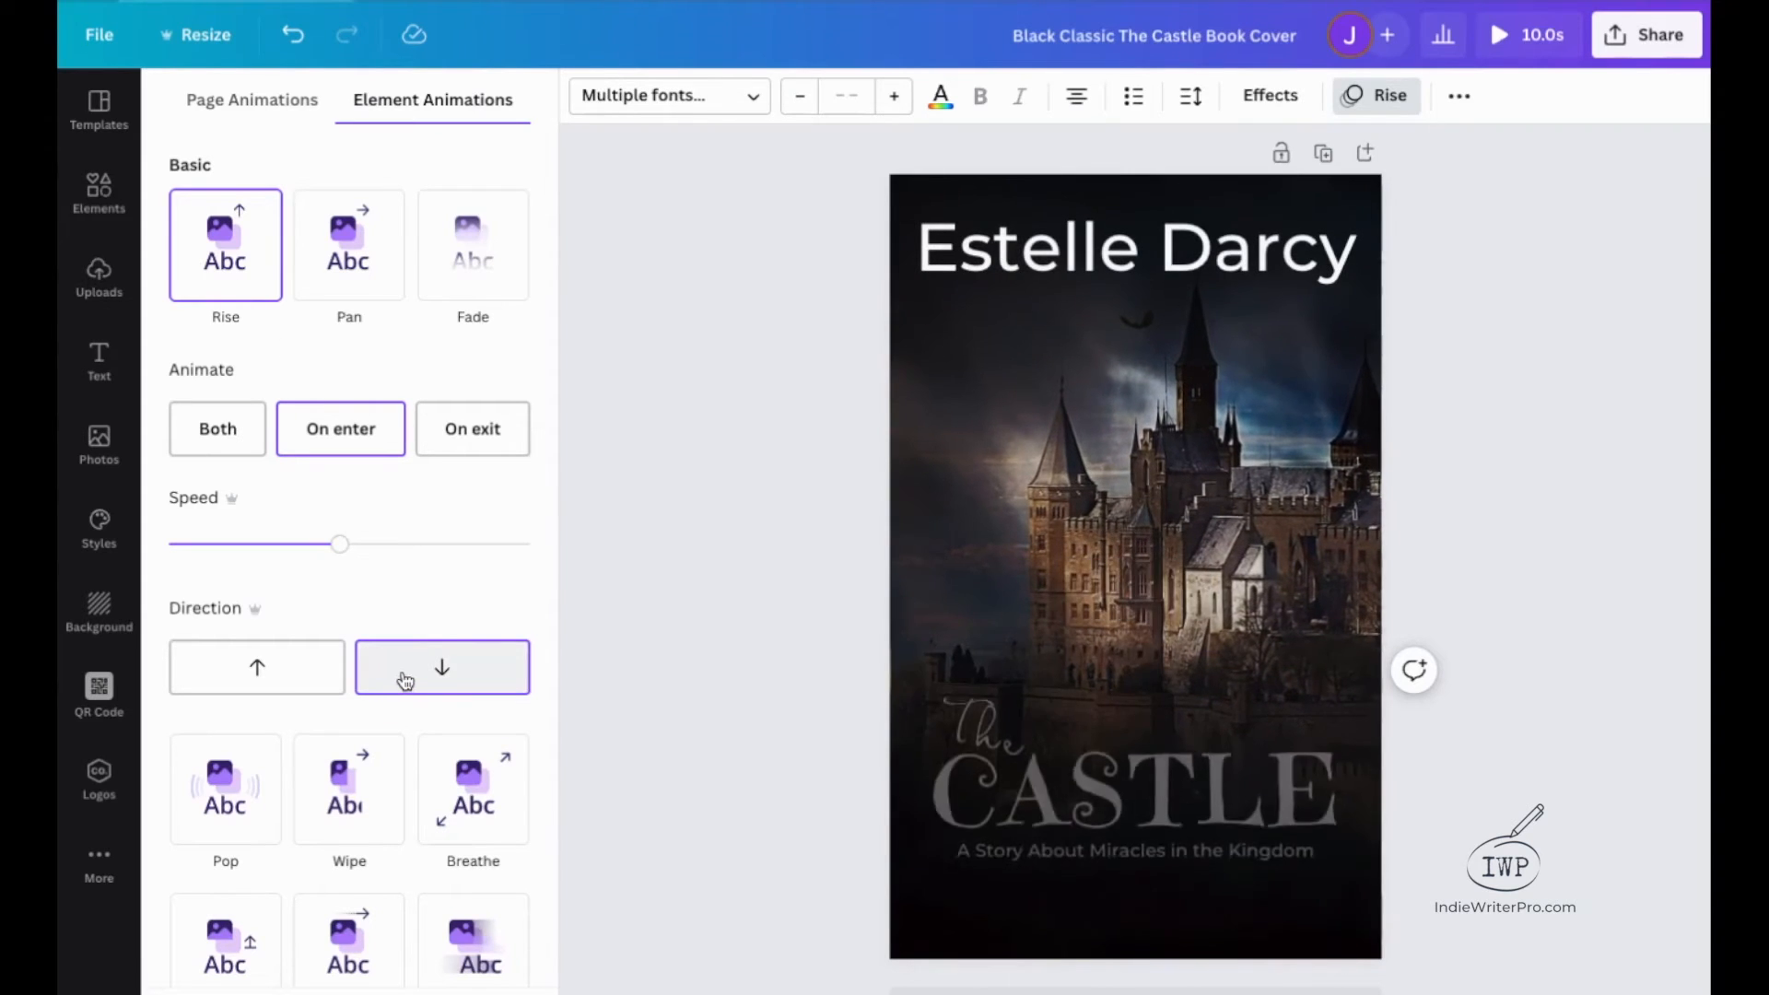
Slow the title group's Rise animation to near the minimum speed.
left_click_drag(338, 544, 202, 551)
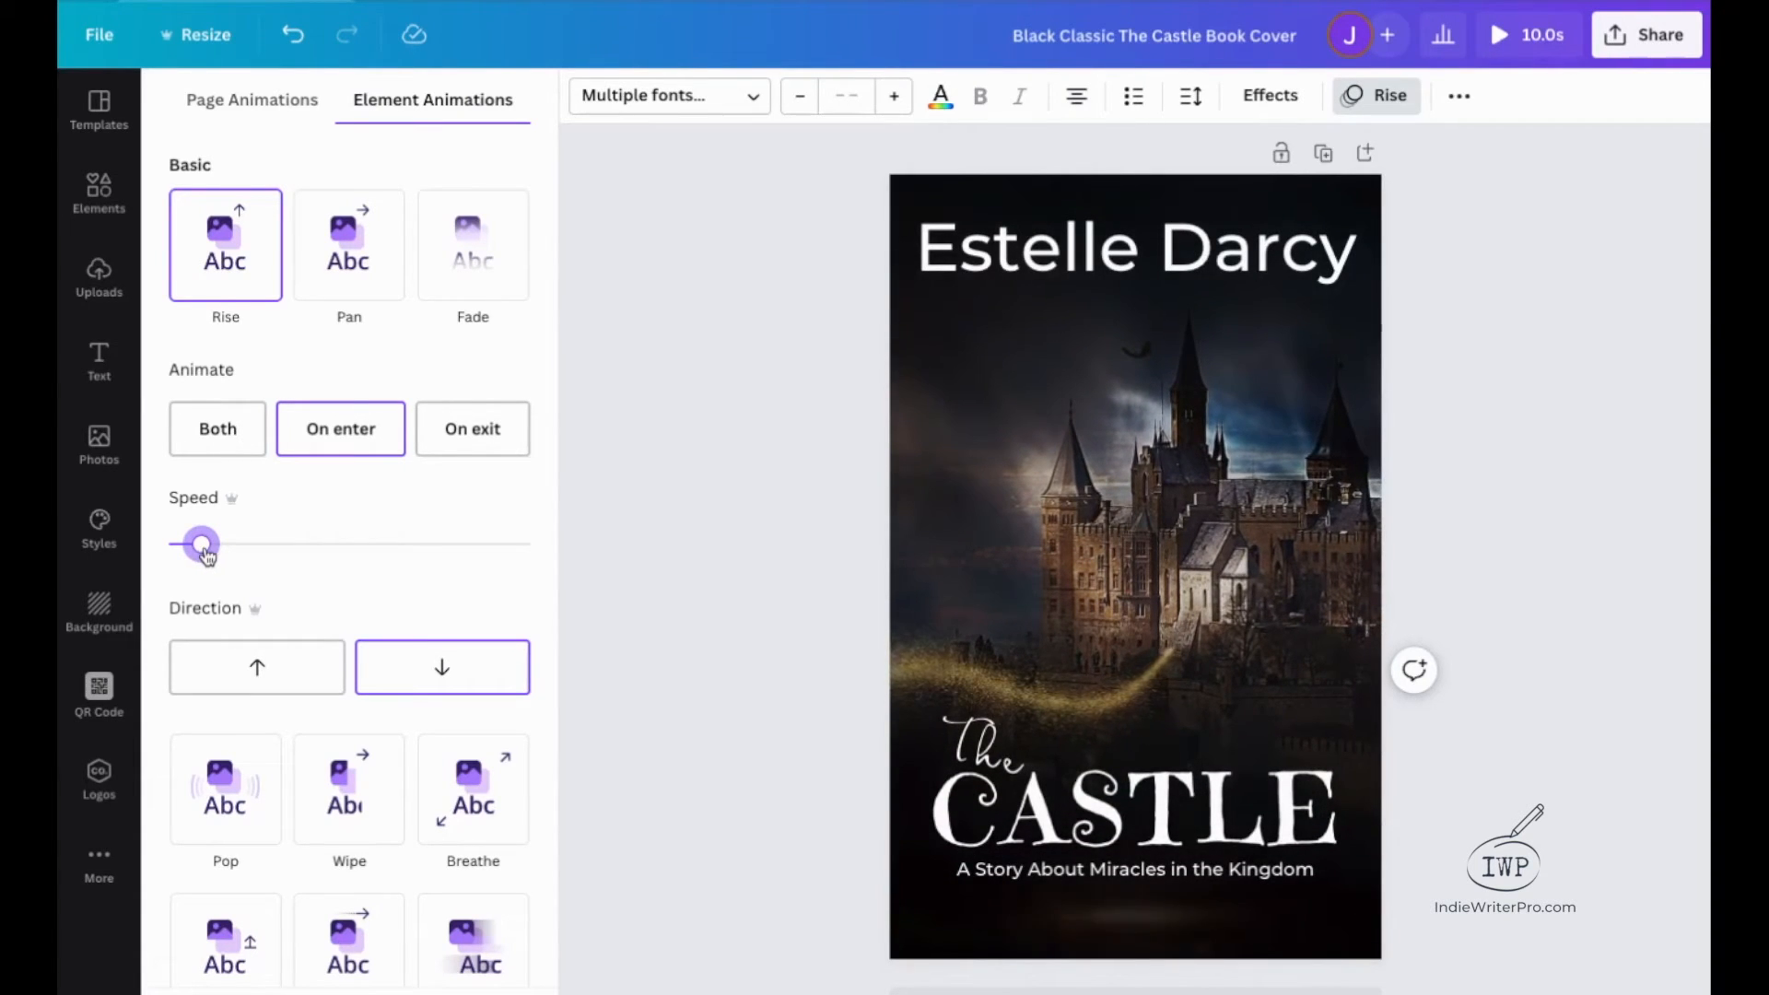
left_click_drag(201, 551, 197, 553)
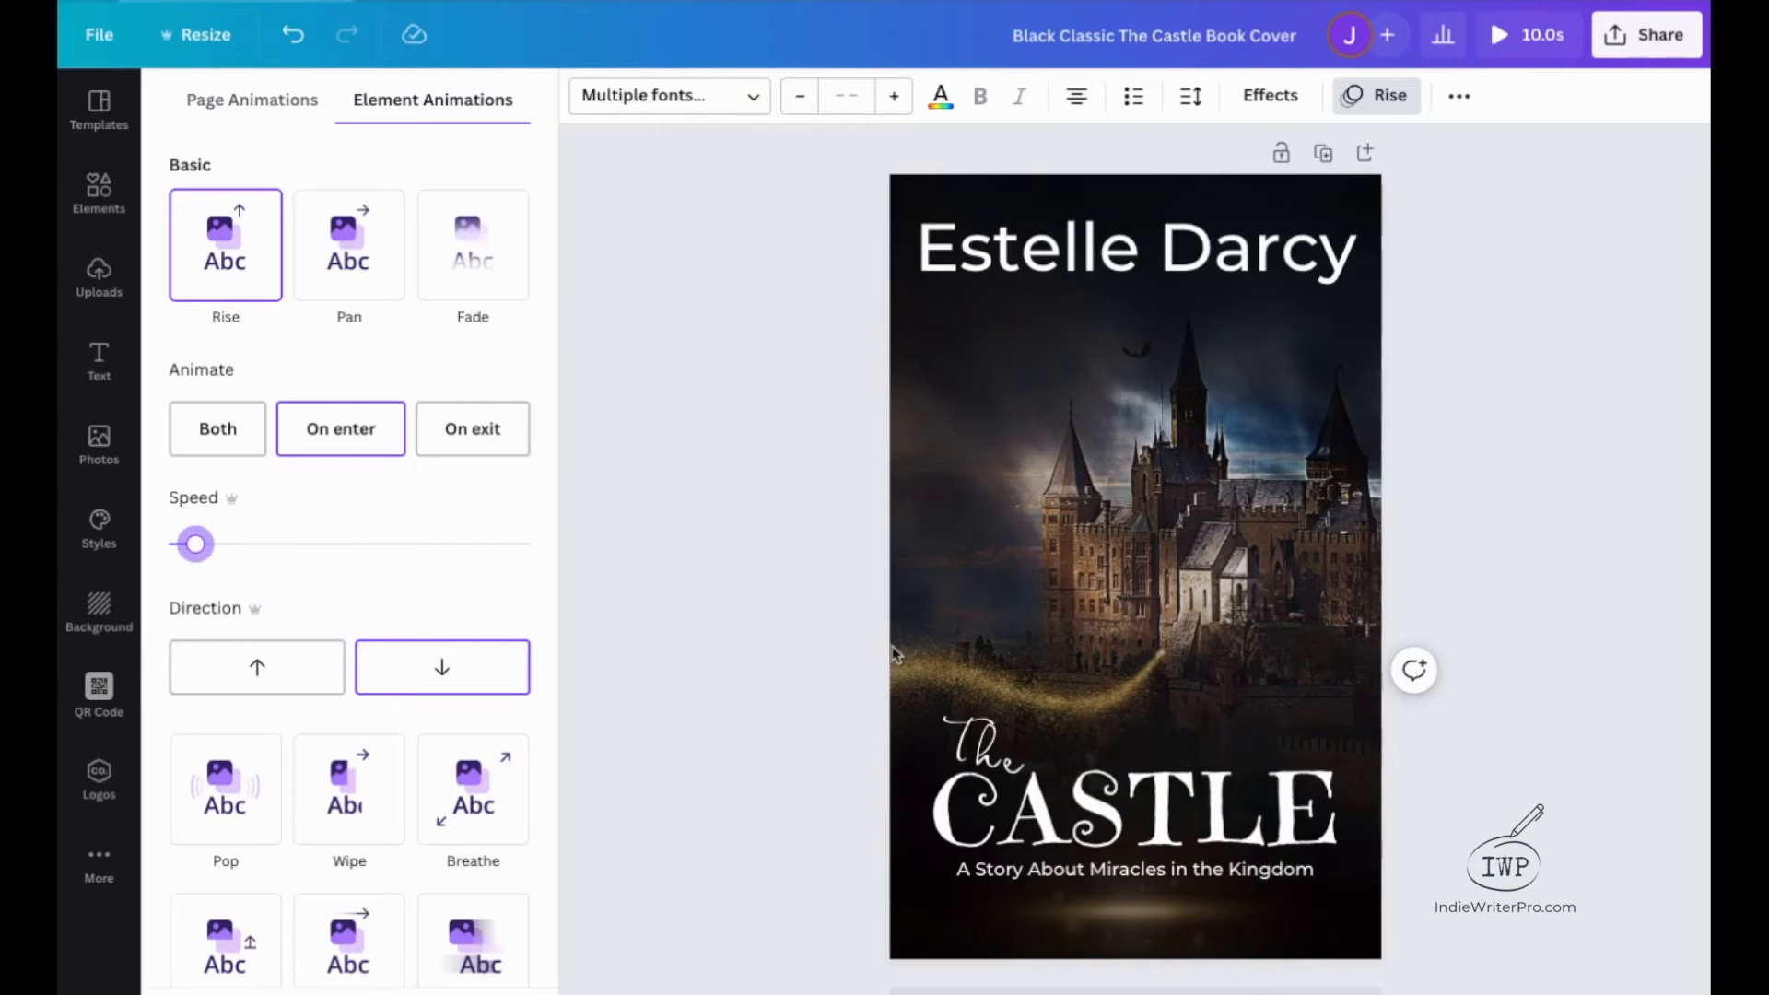
left_click(931, 854)
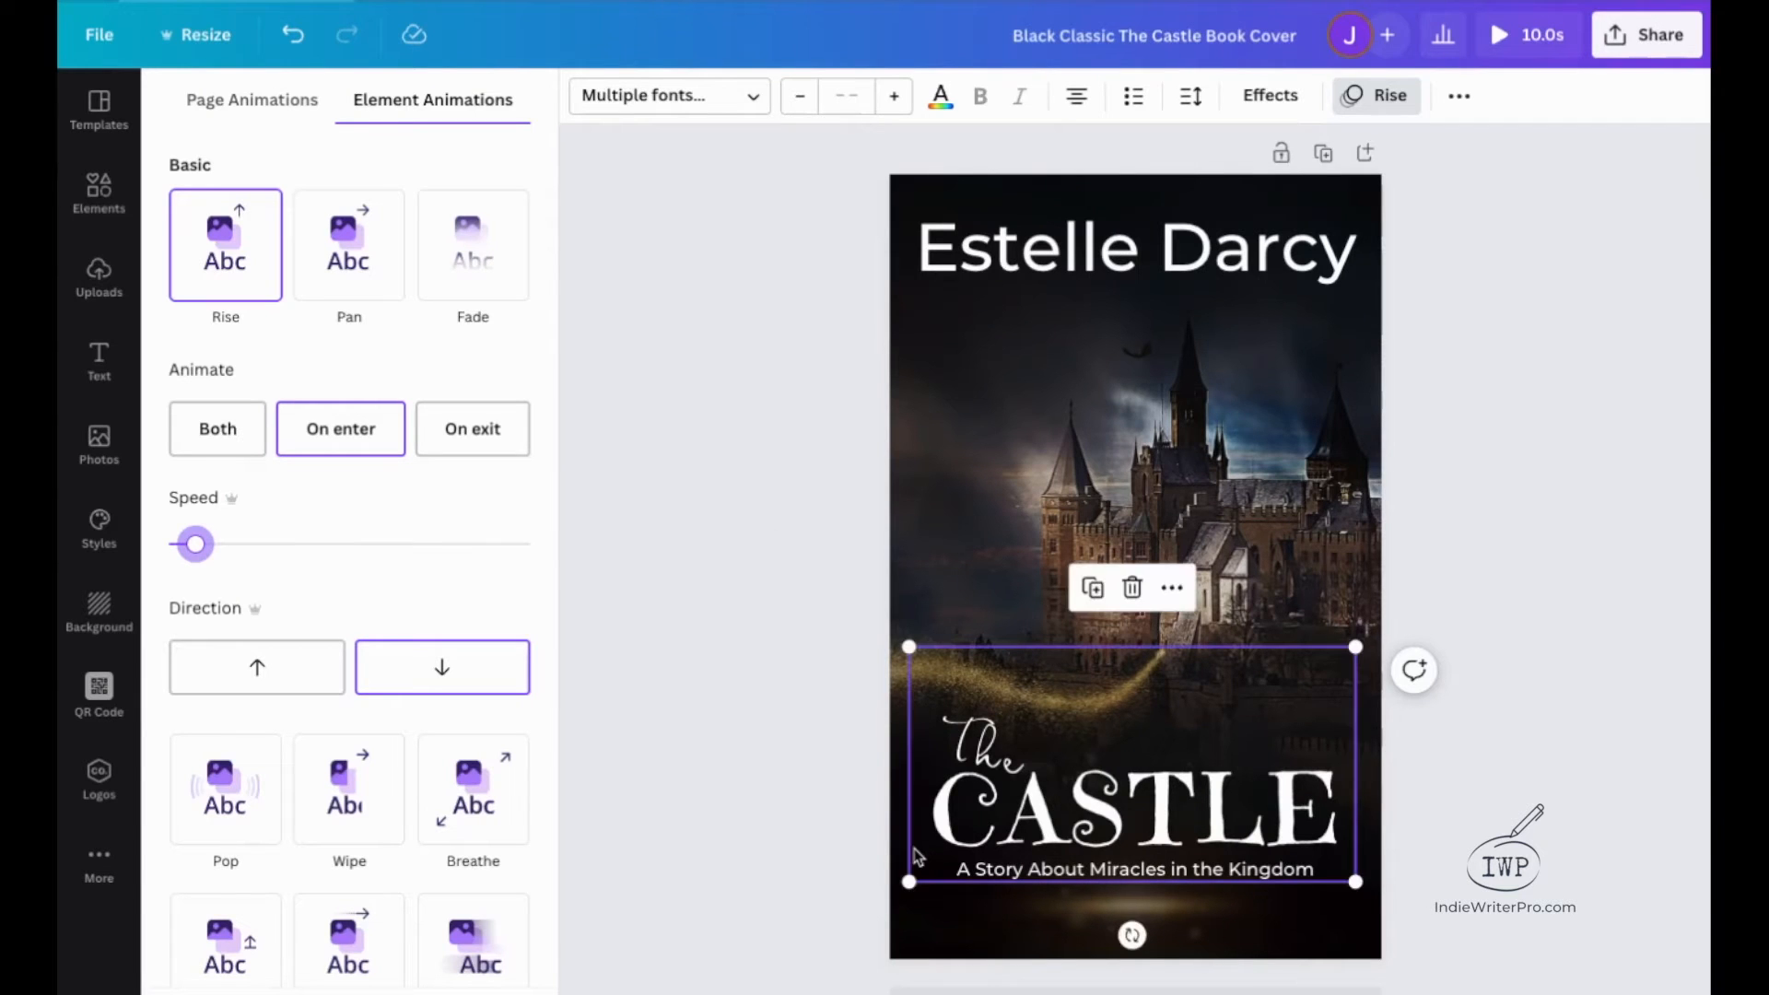
scroll(754, 497, "down", 1)
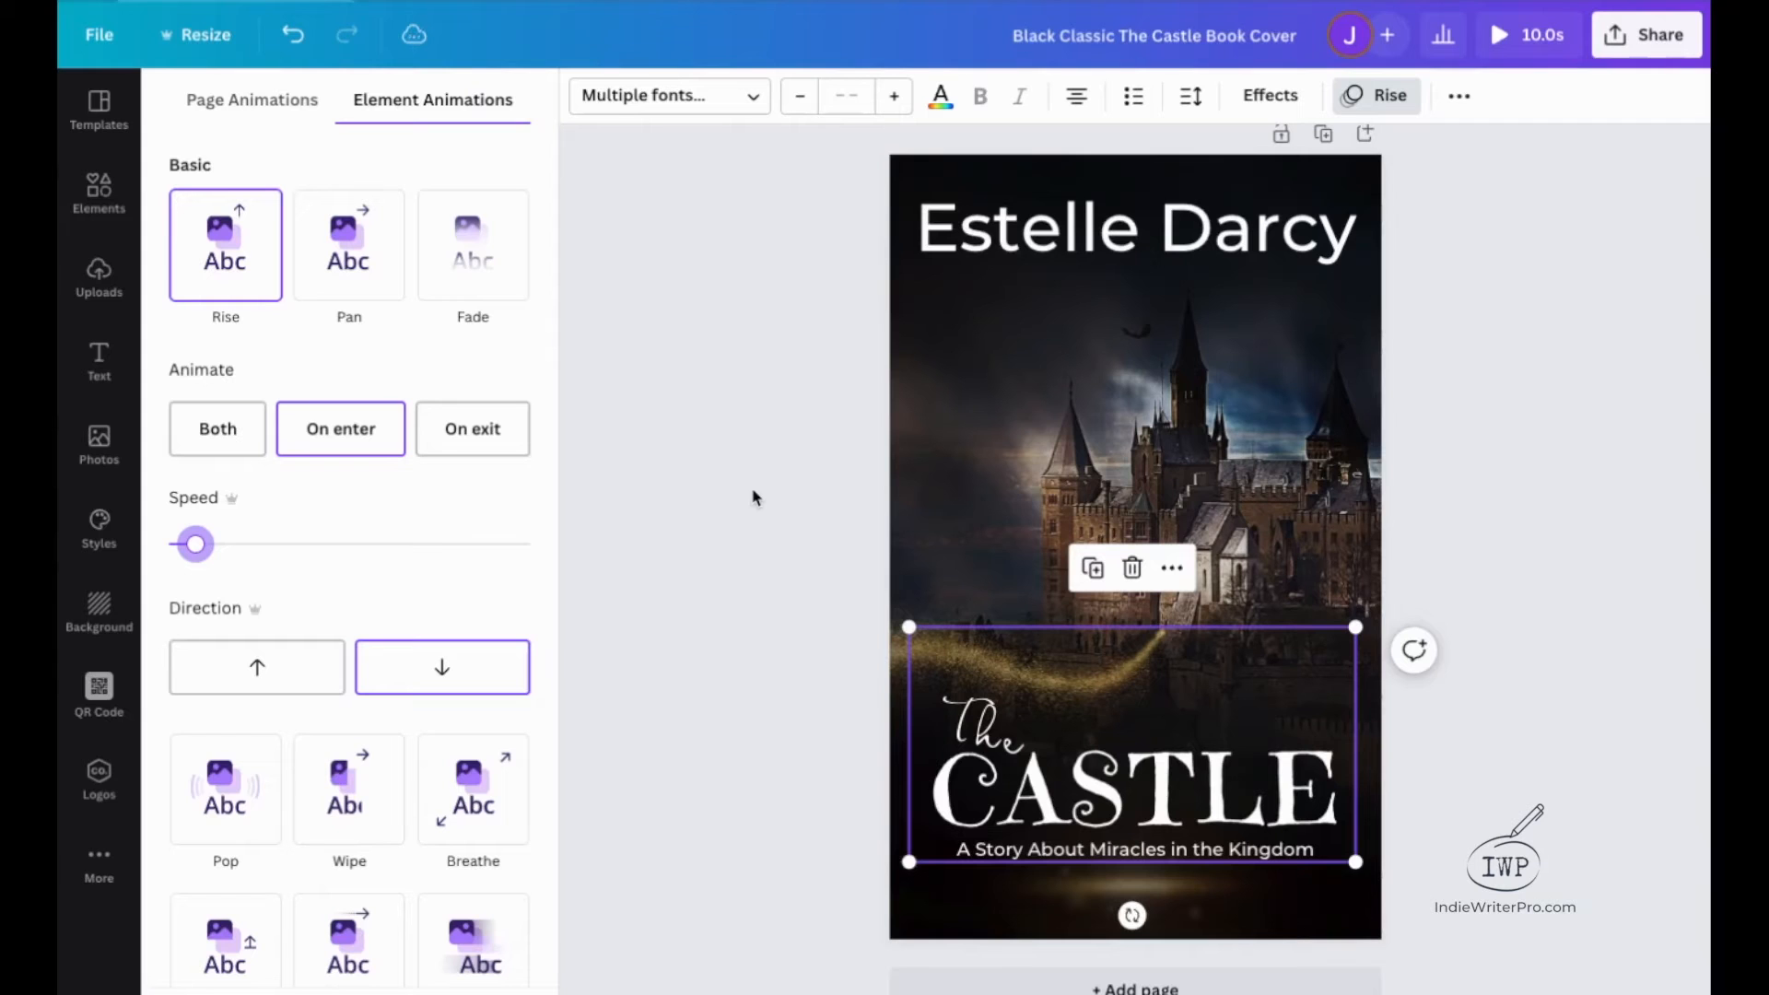
Play the full cover preview to check the title motion, and deselect the title group.
left_click(1499, 41)
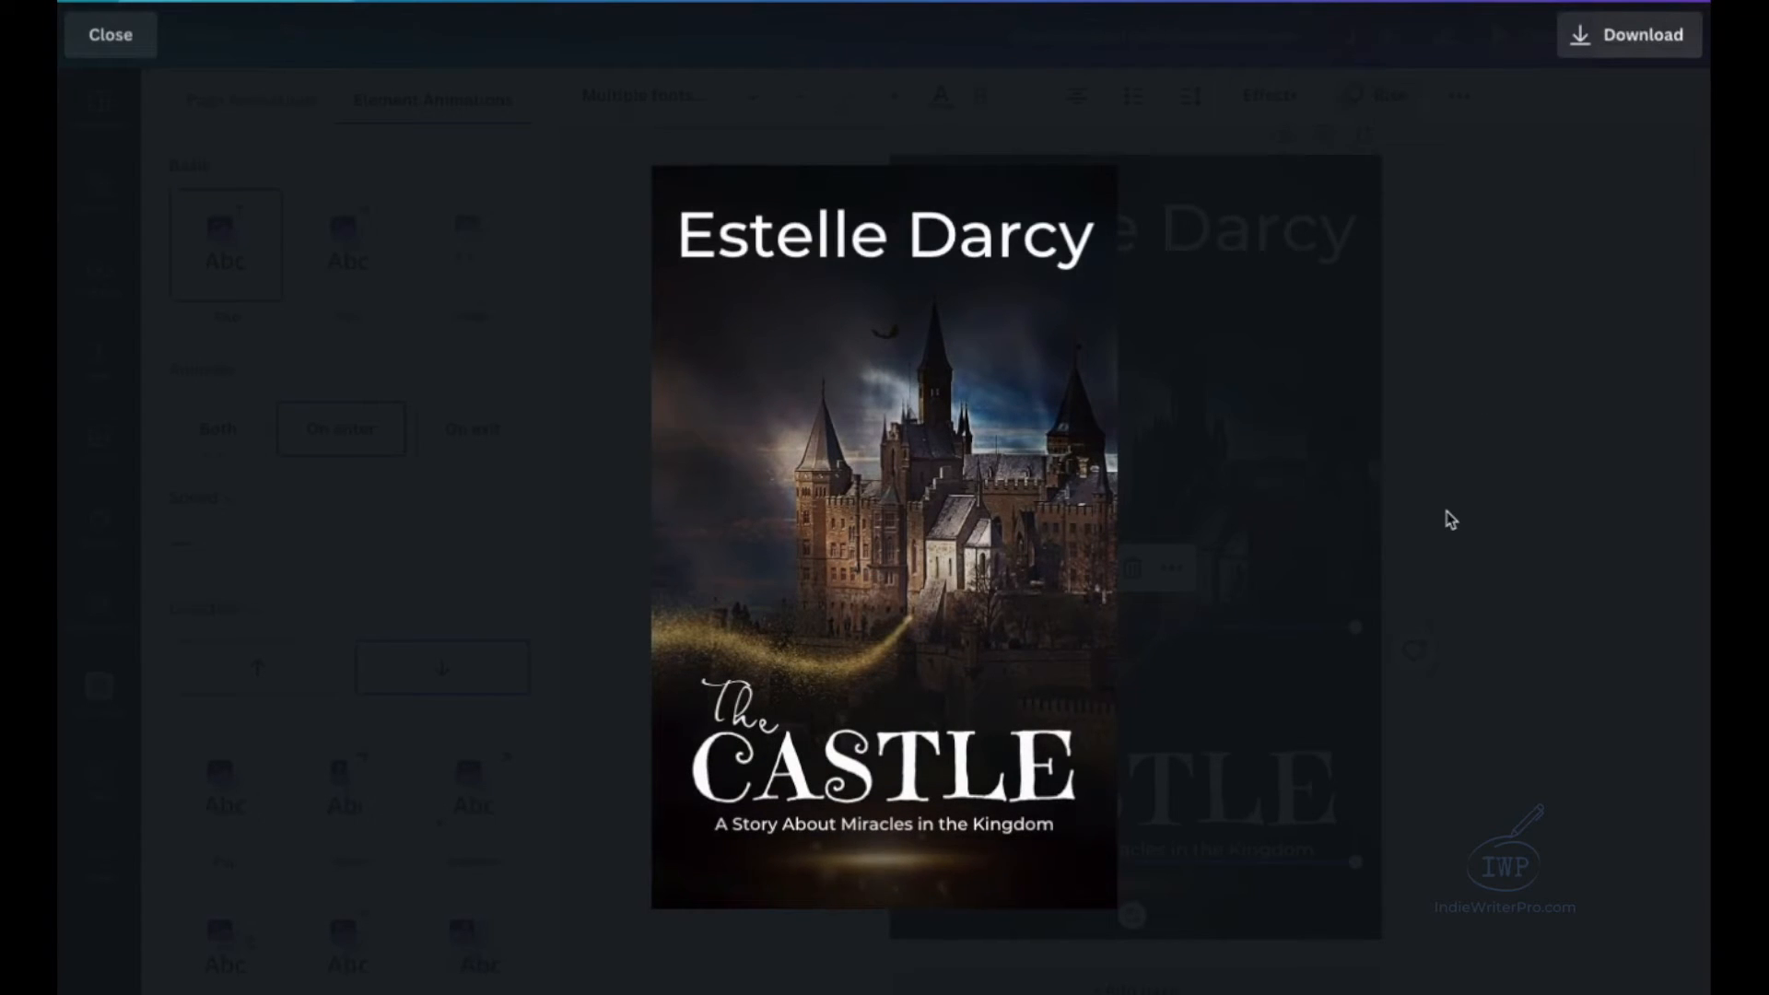
left_click_drag(972, 877, 1032, 913)
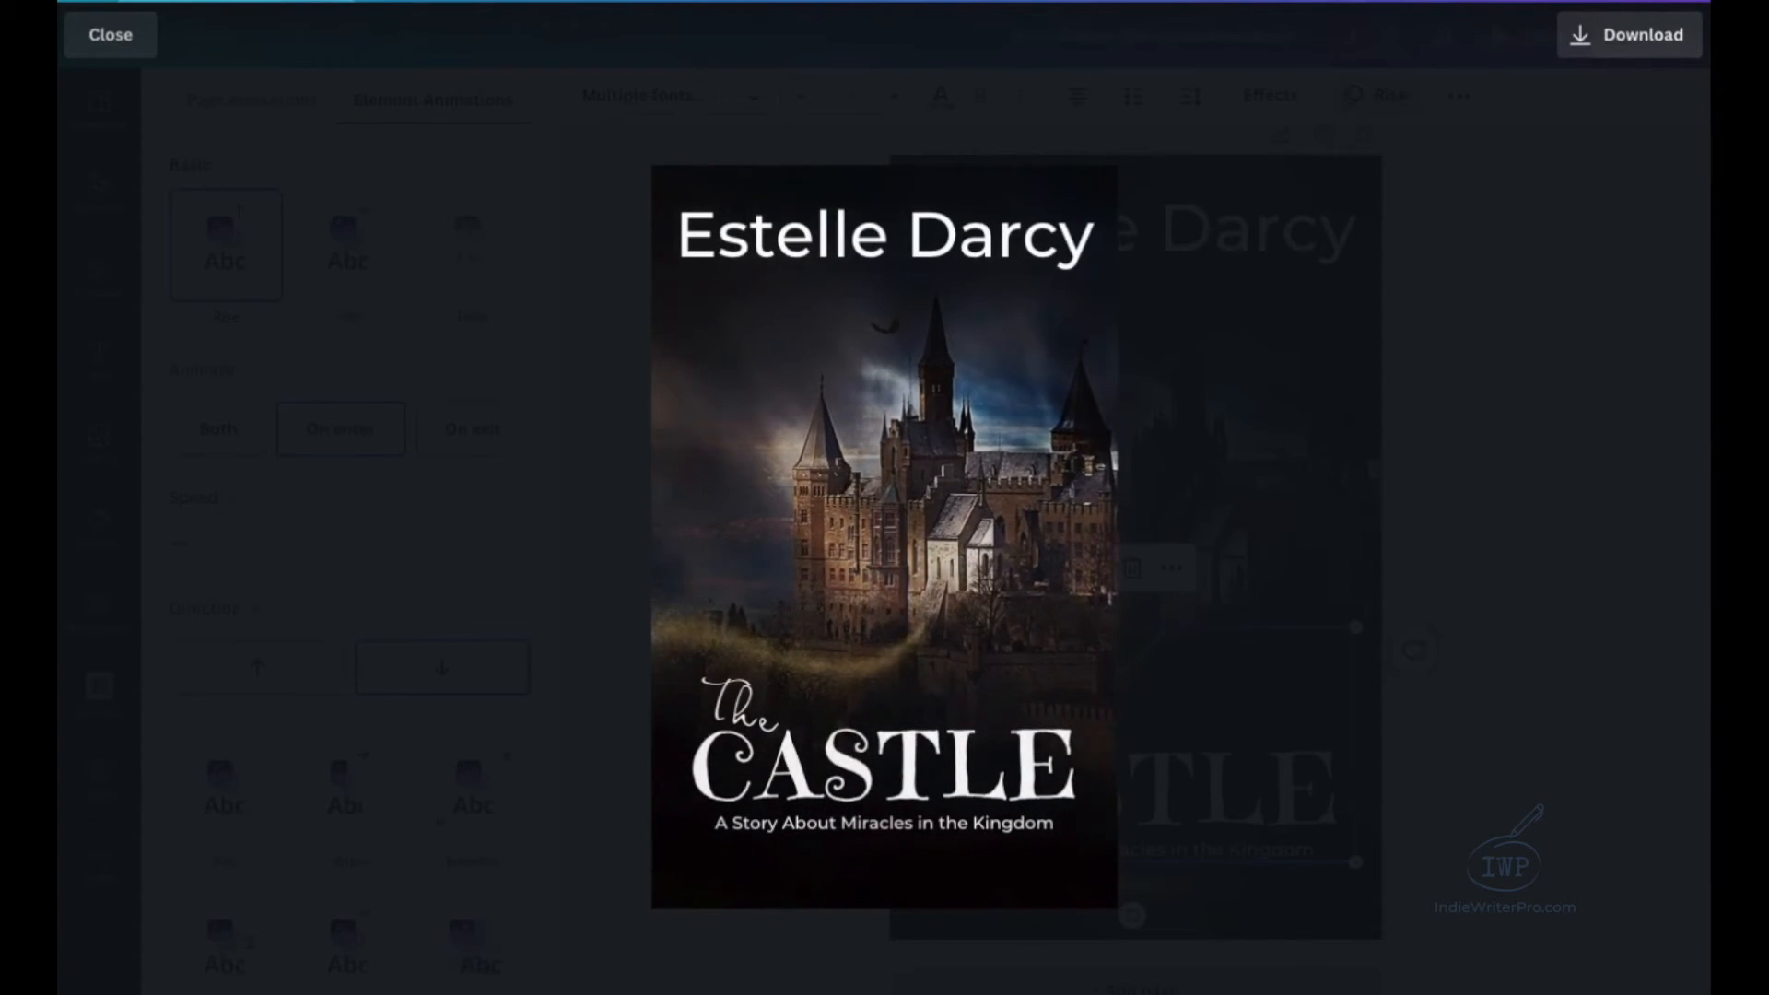
left_click(106, 39)
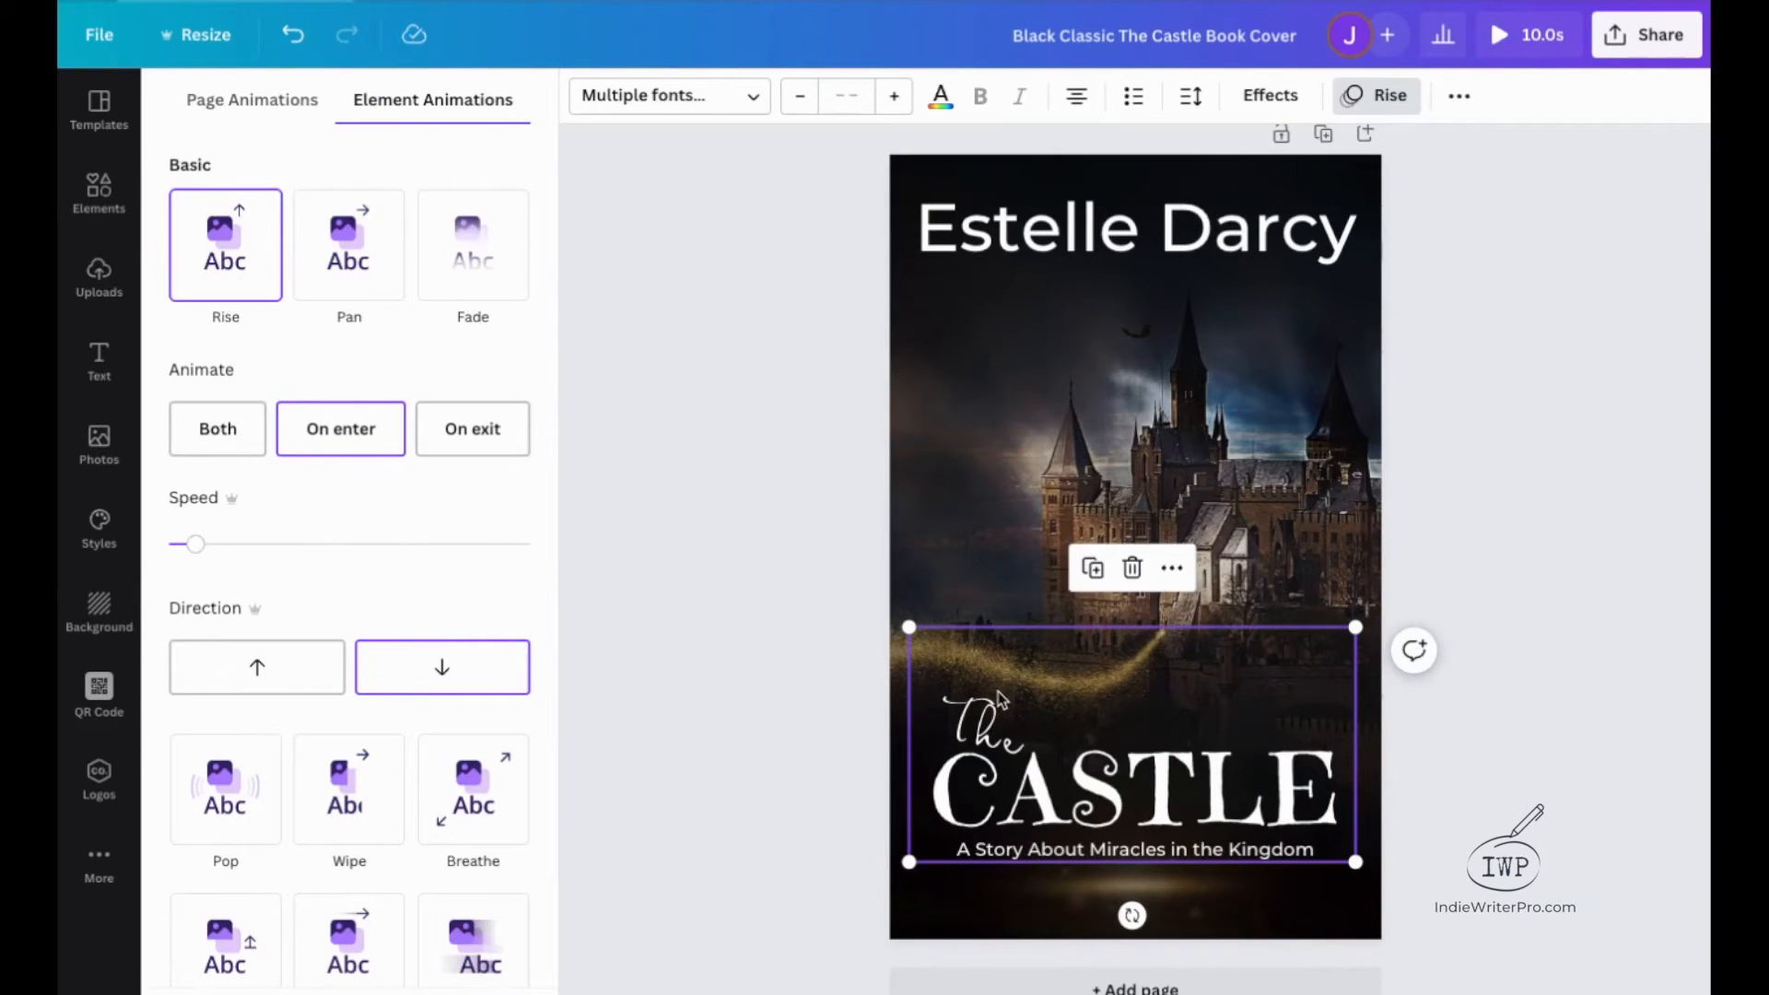
left_click(760, 587)
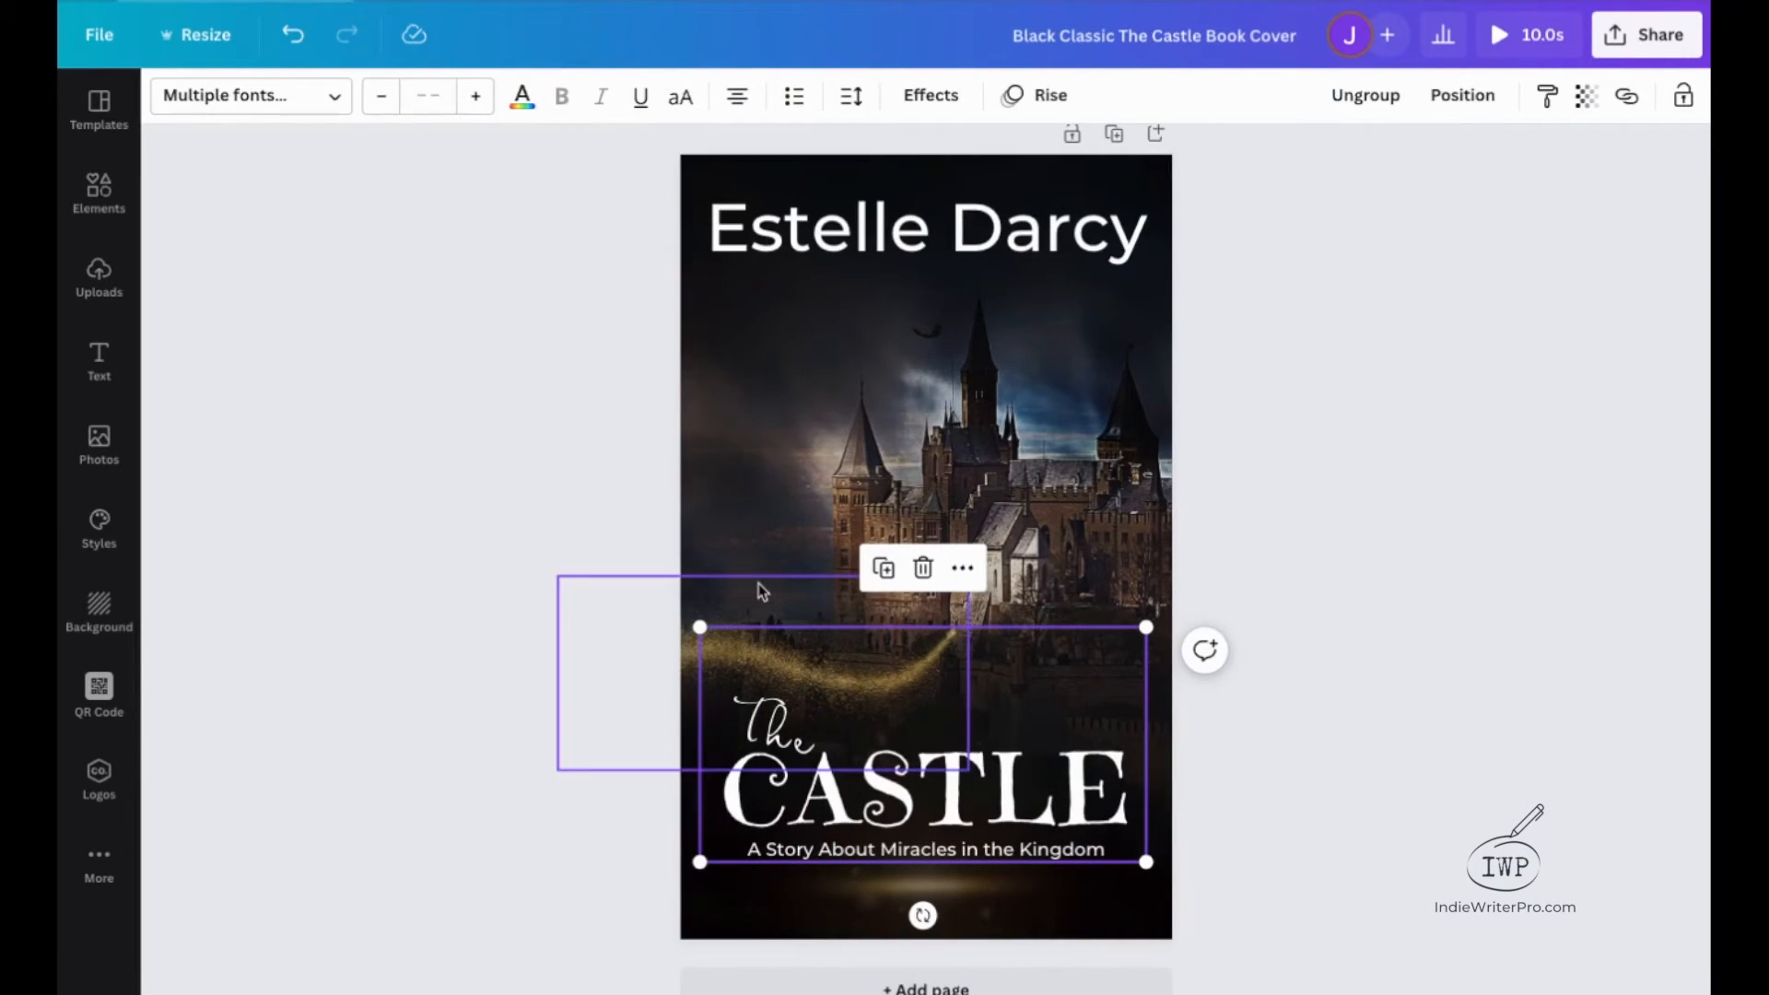
left_click(1458, 747)
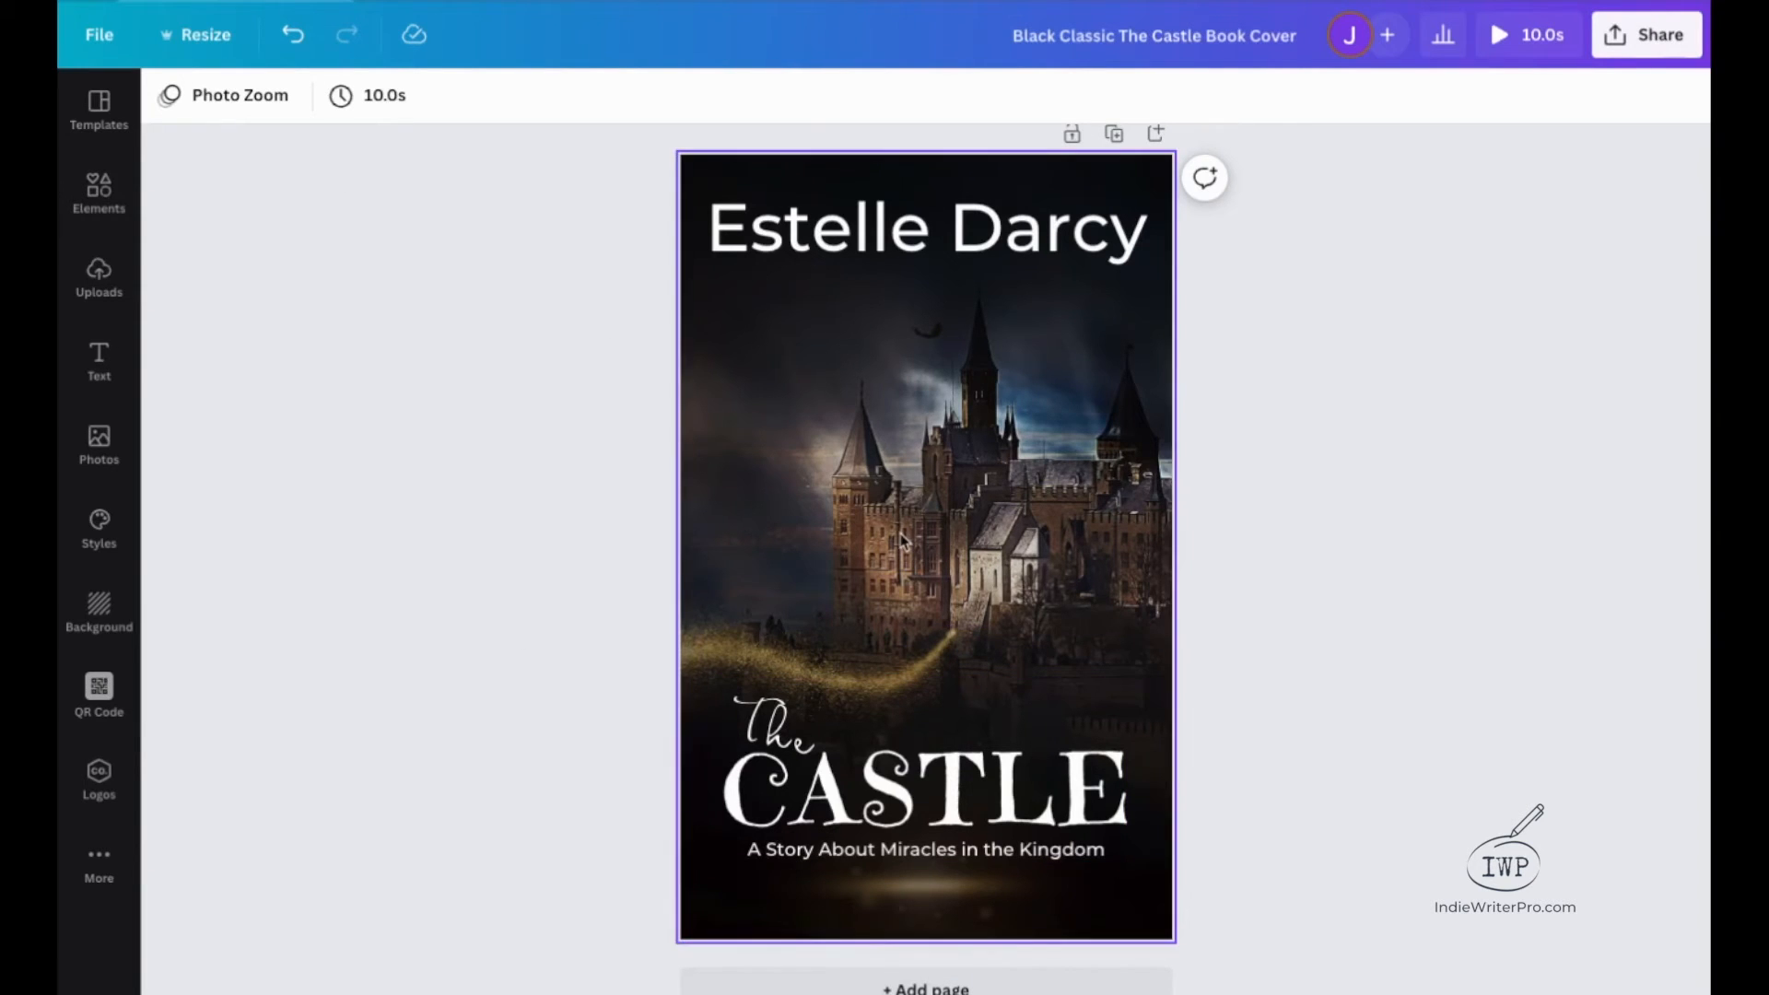
Apply the Wipe photo animation on enter, running rightward, to the gold dust swirl and preview the cover.
left_click(696, 651)
left_click(684, 655)
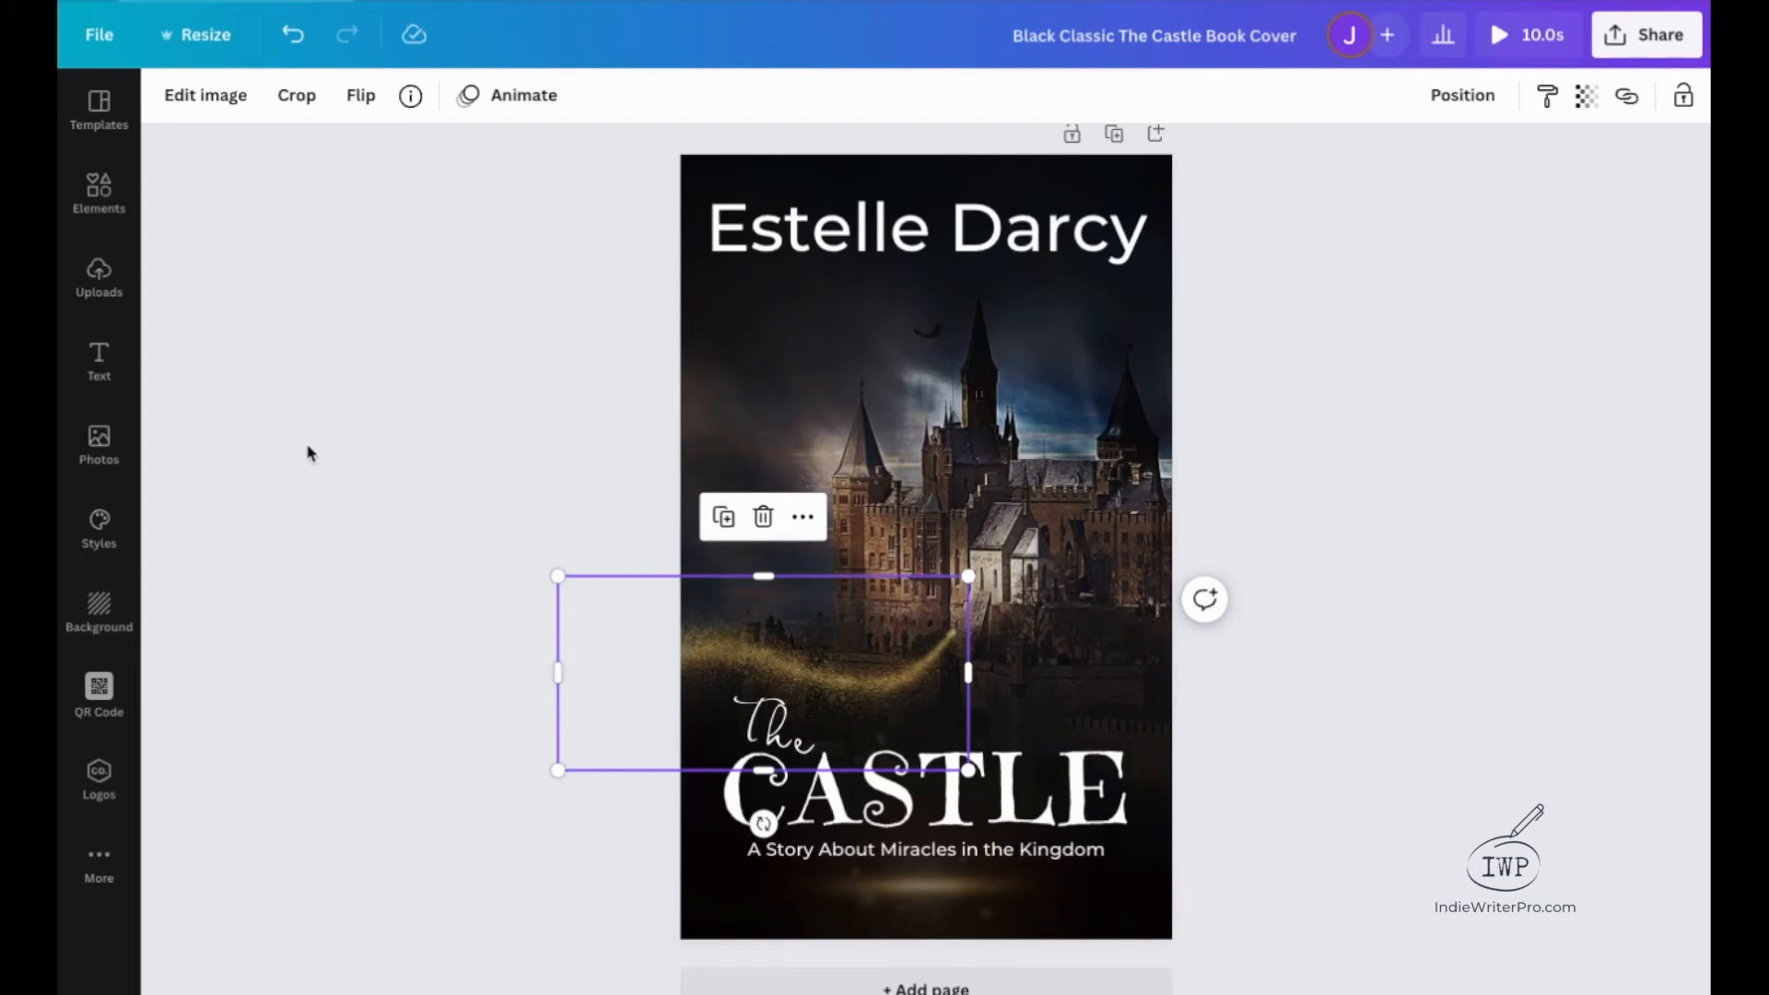
left_click(468, 94)
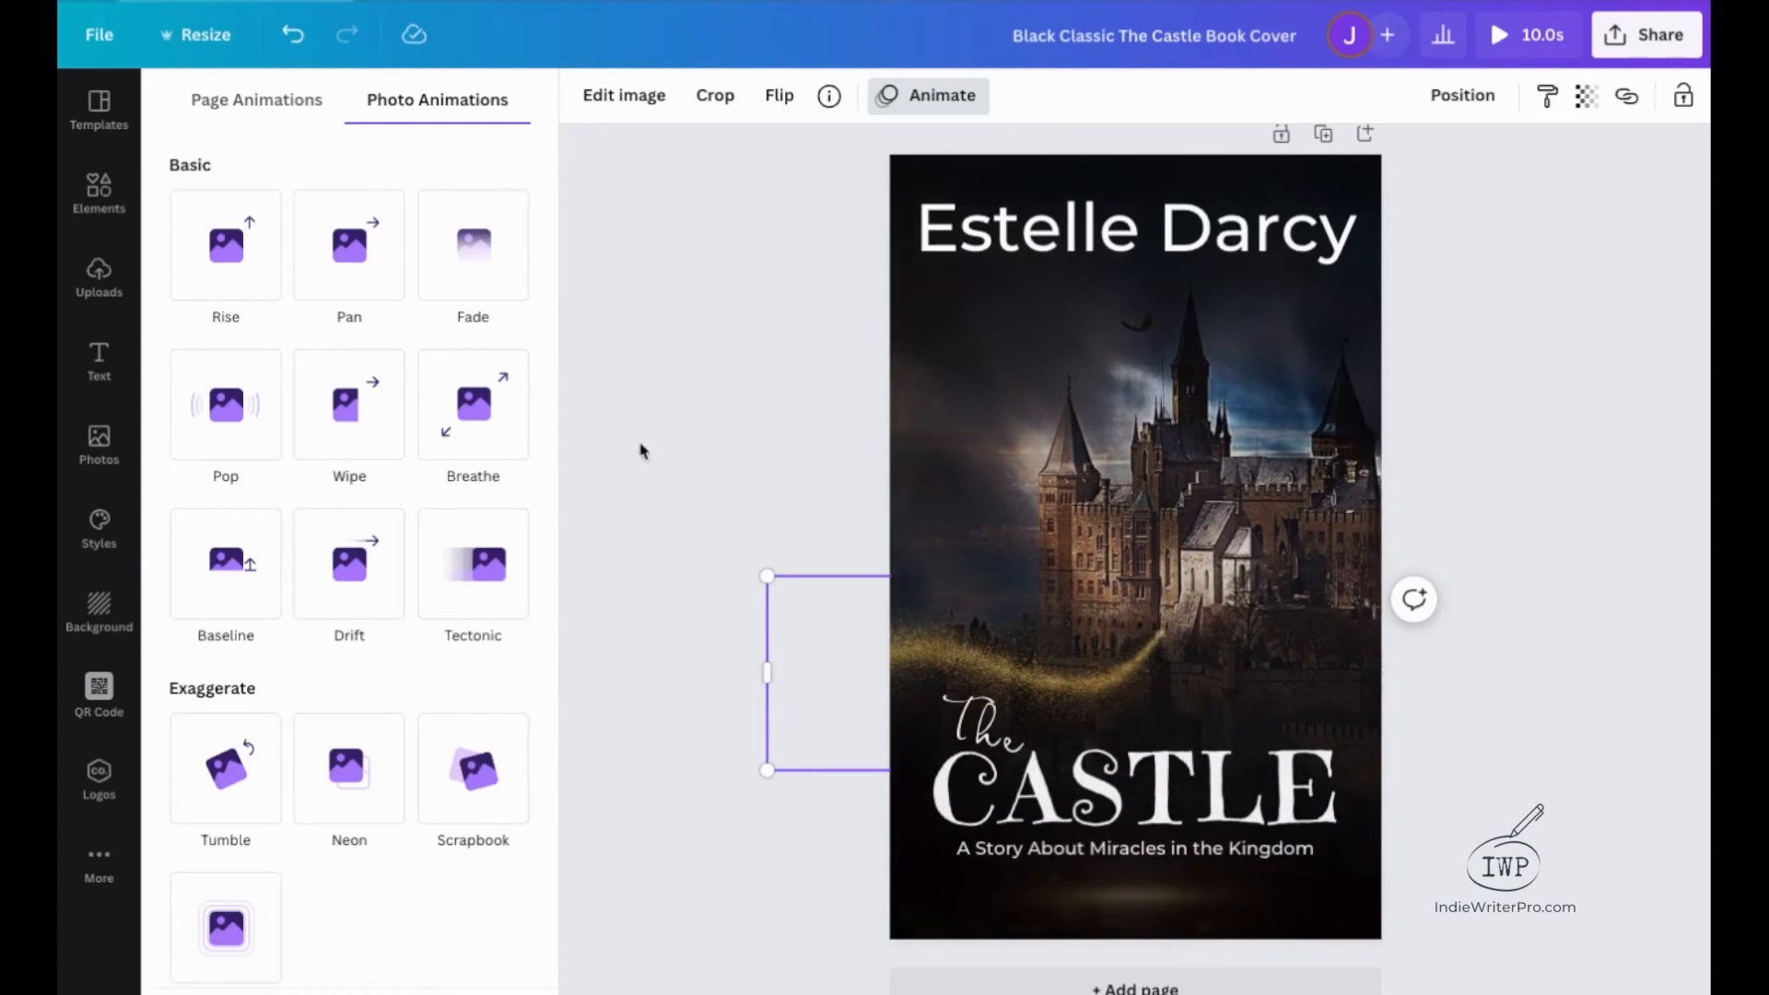
left_click(346, 402)
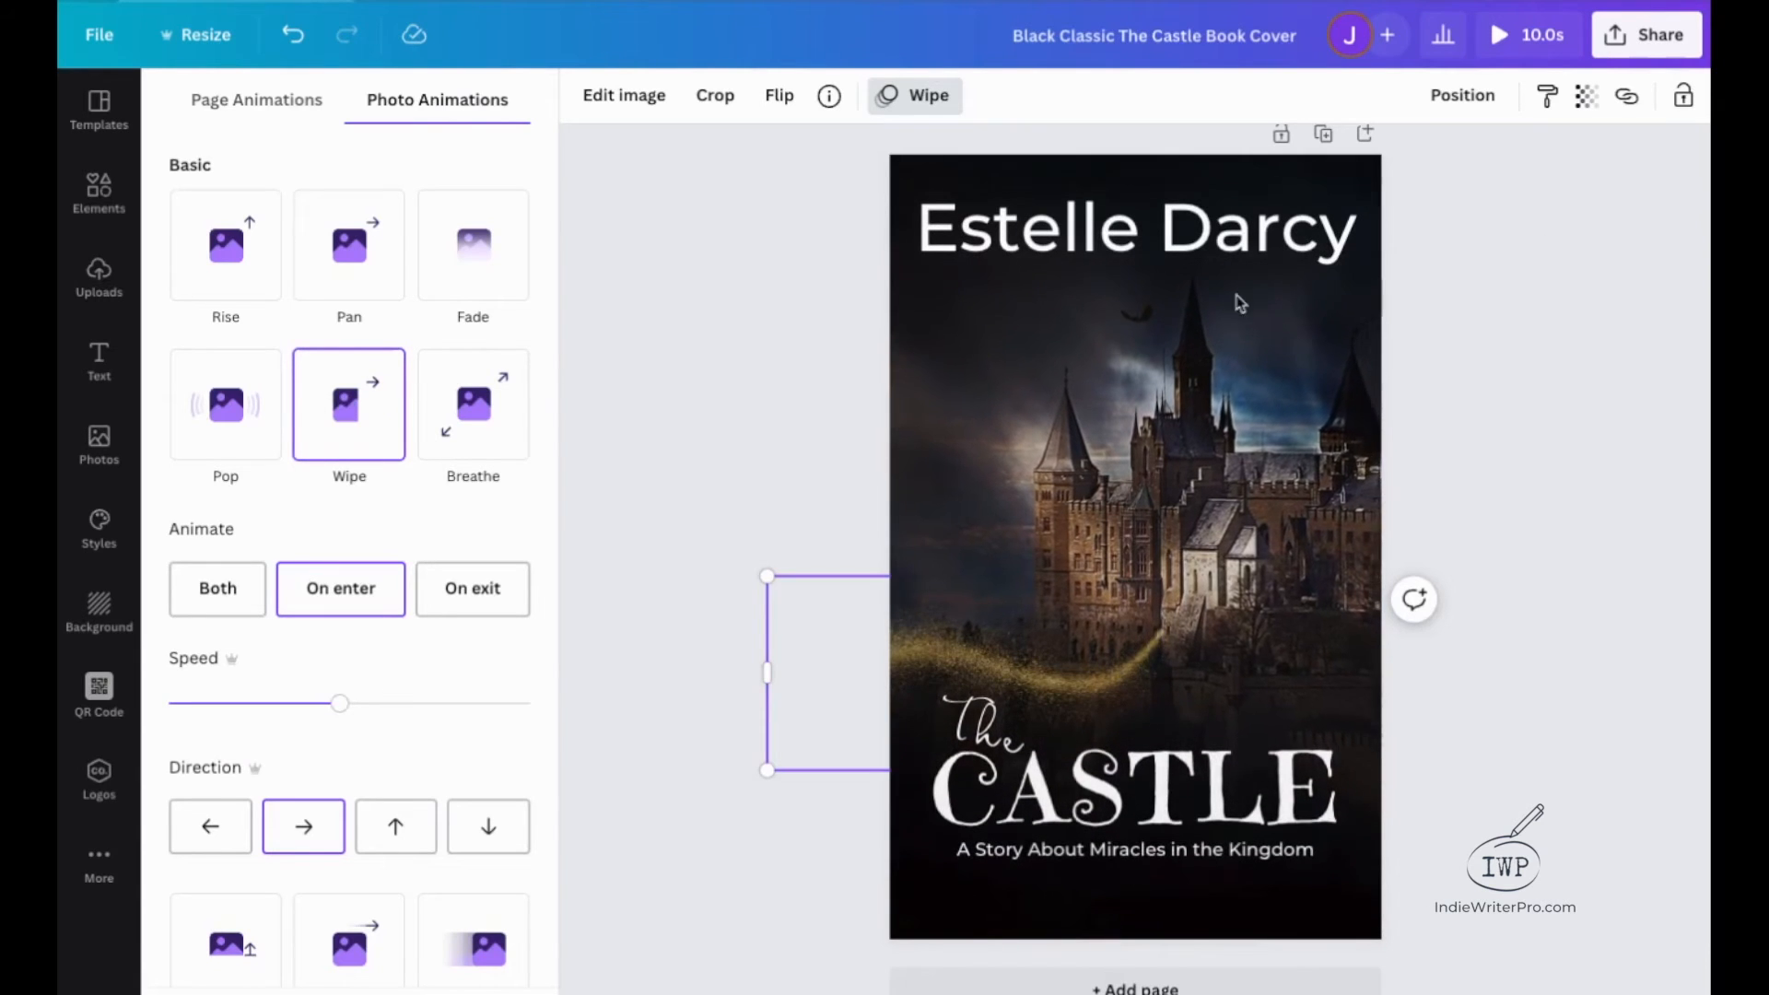
left_click(1537, 38)
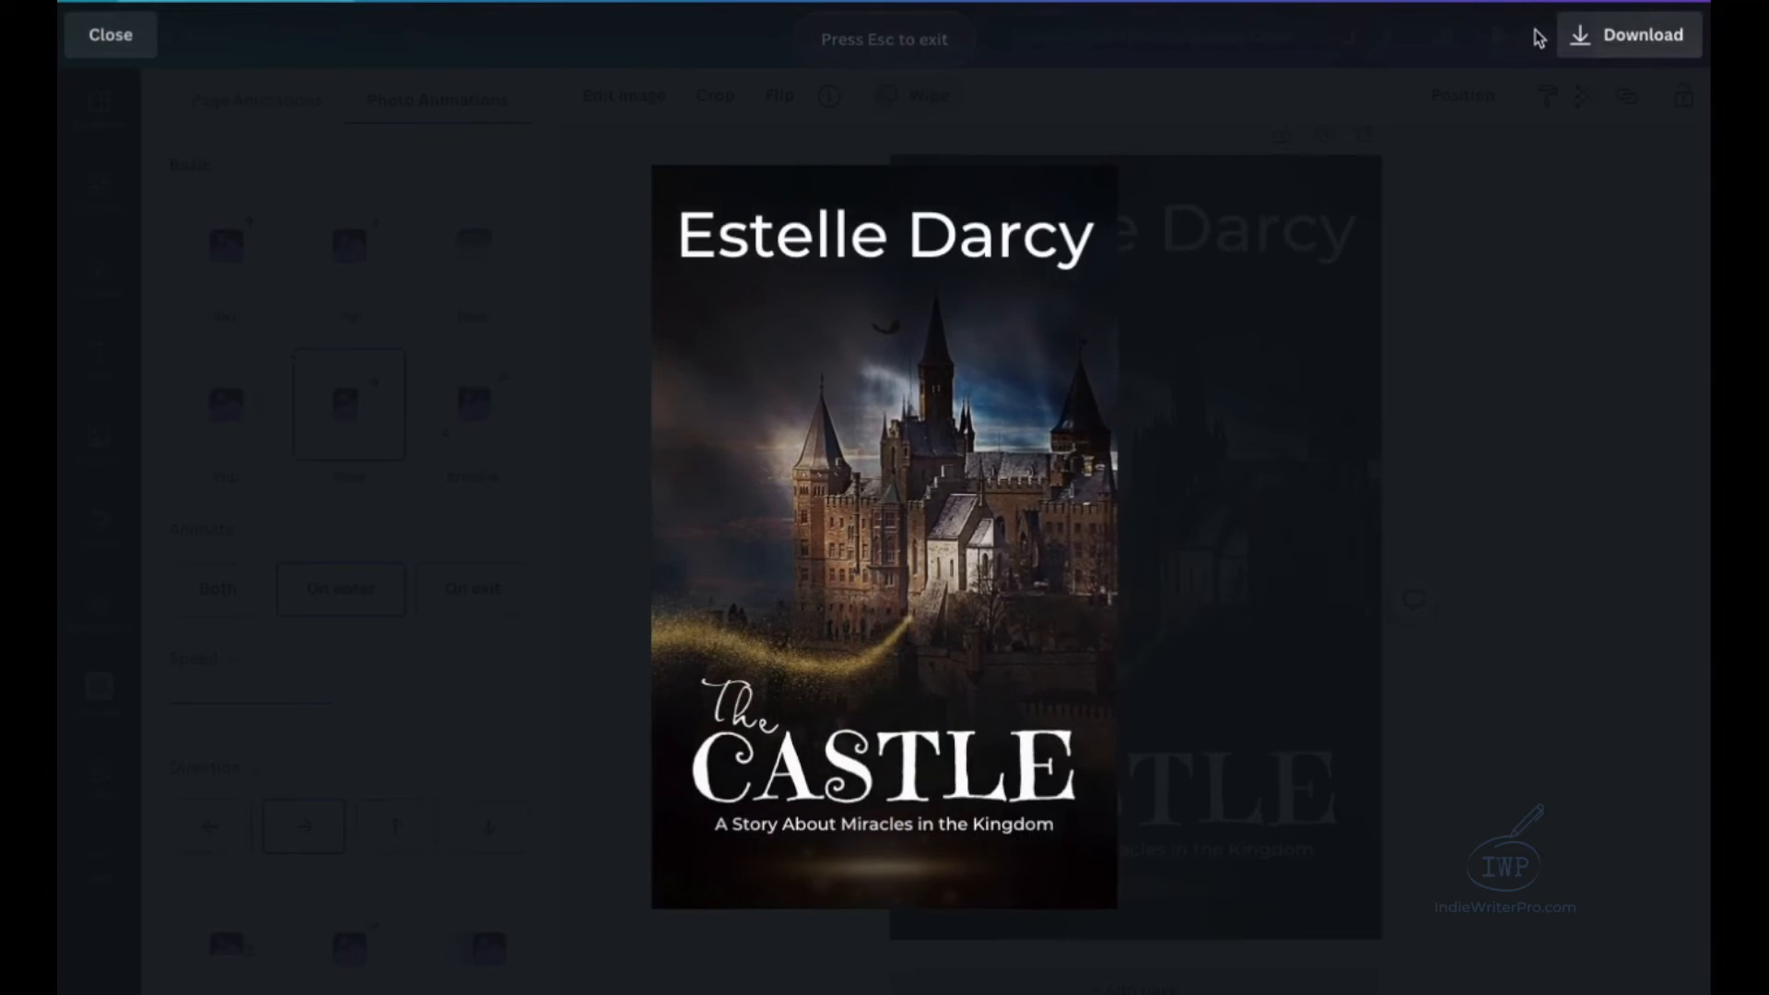
left_click(136, 46)
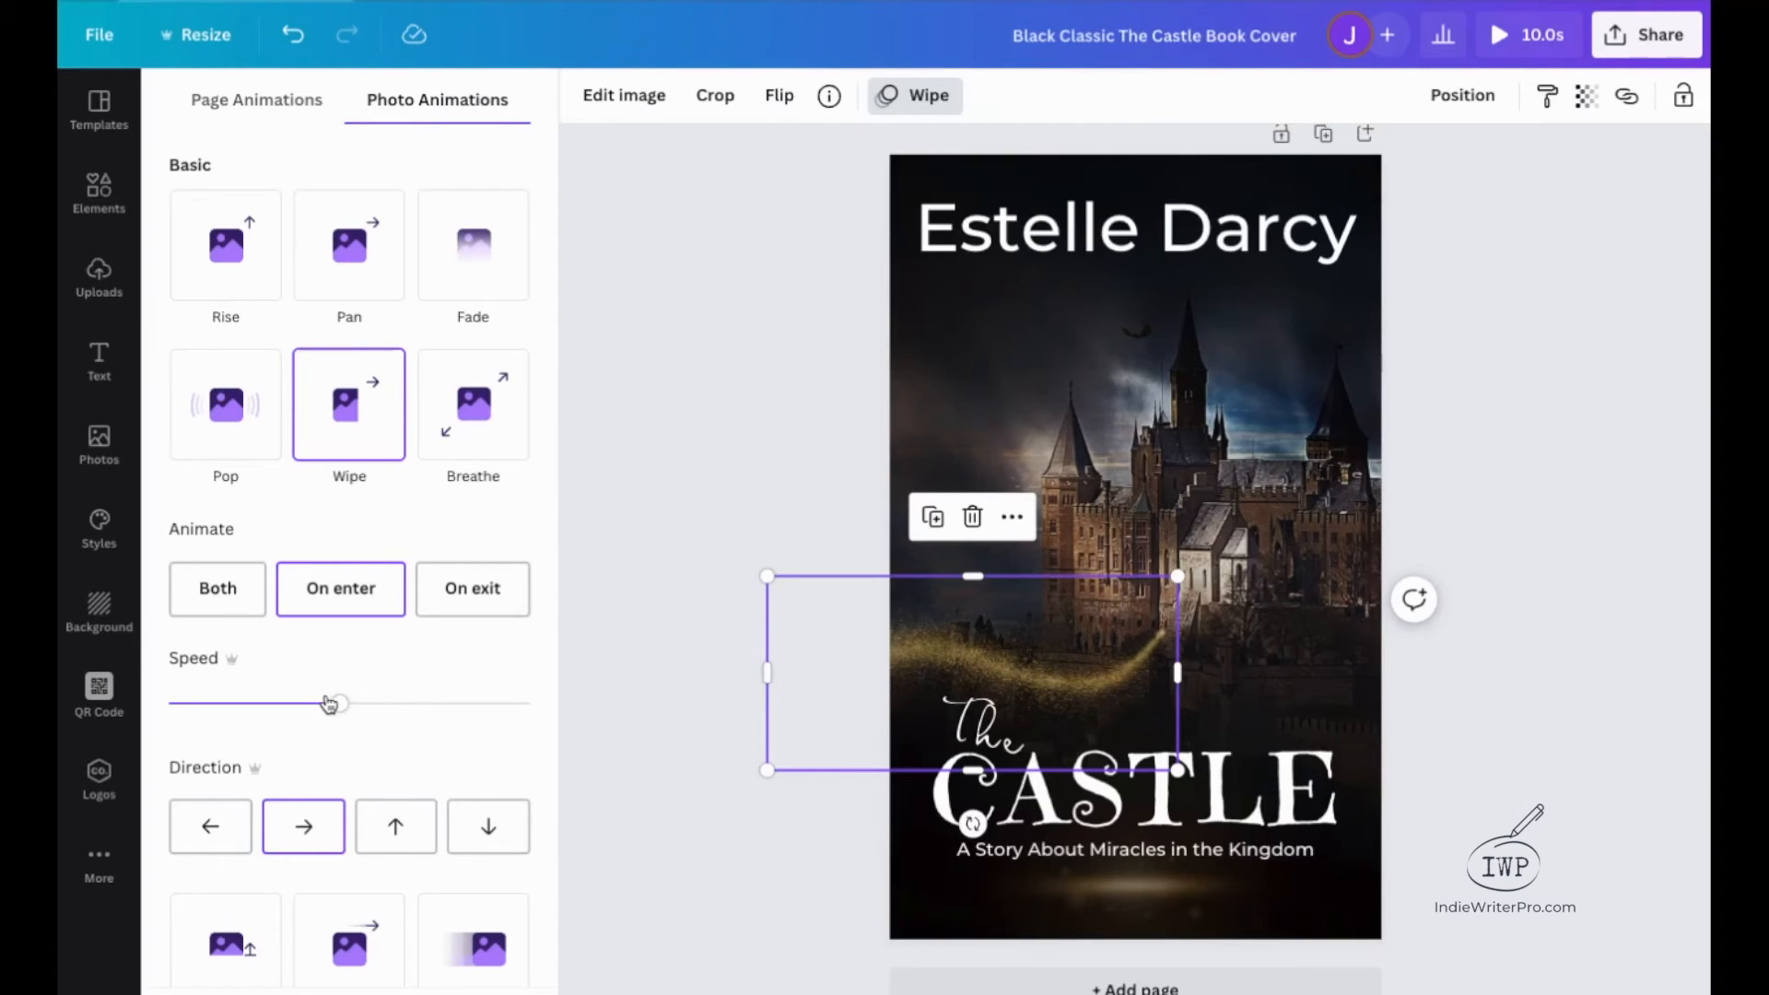
Slow the gold dust swirl's Wipe animation to near the minimum speed and preview the cover again.
left_click_drag(343, 715, 261, 717)
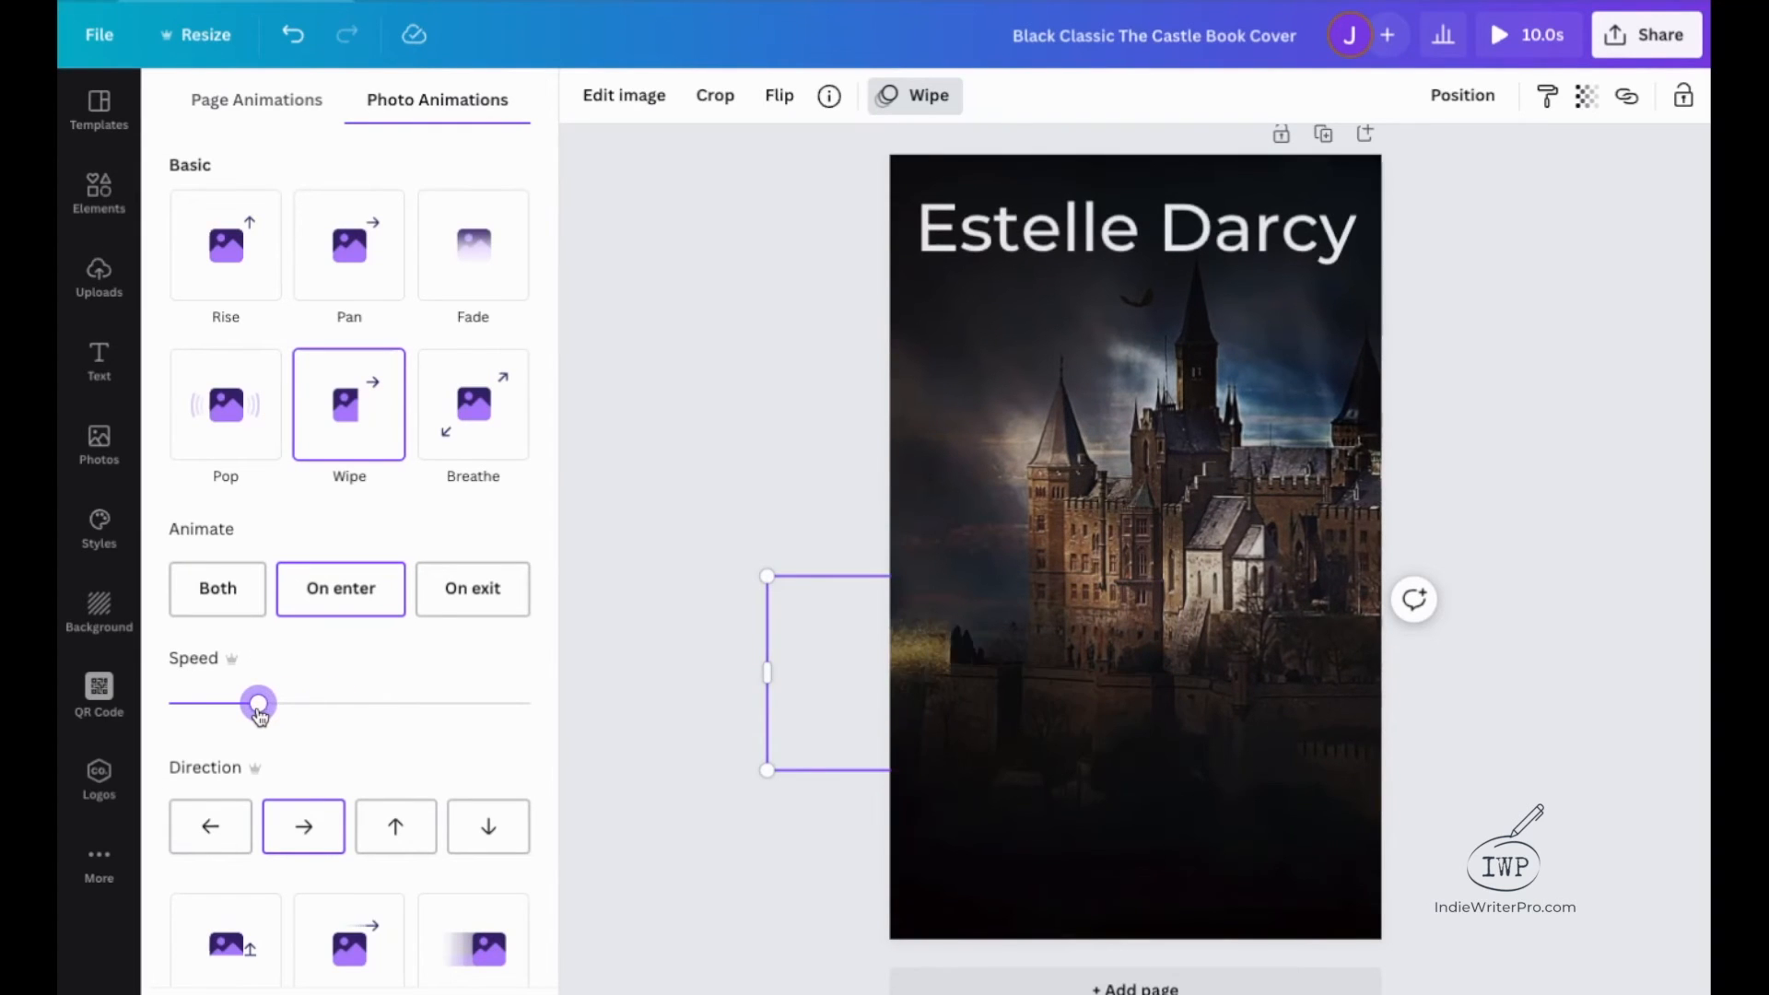
left_click_drag(259, 715, 189, 716)
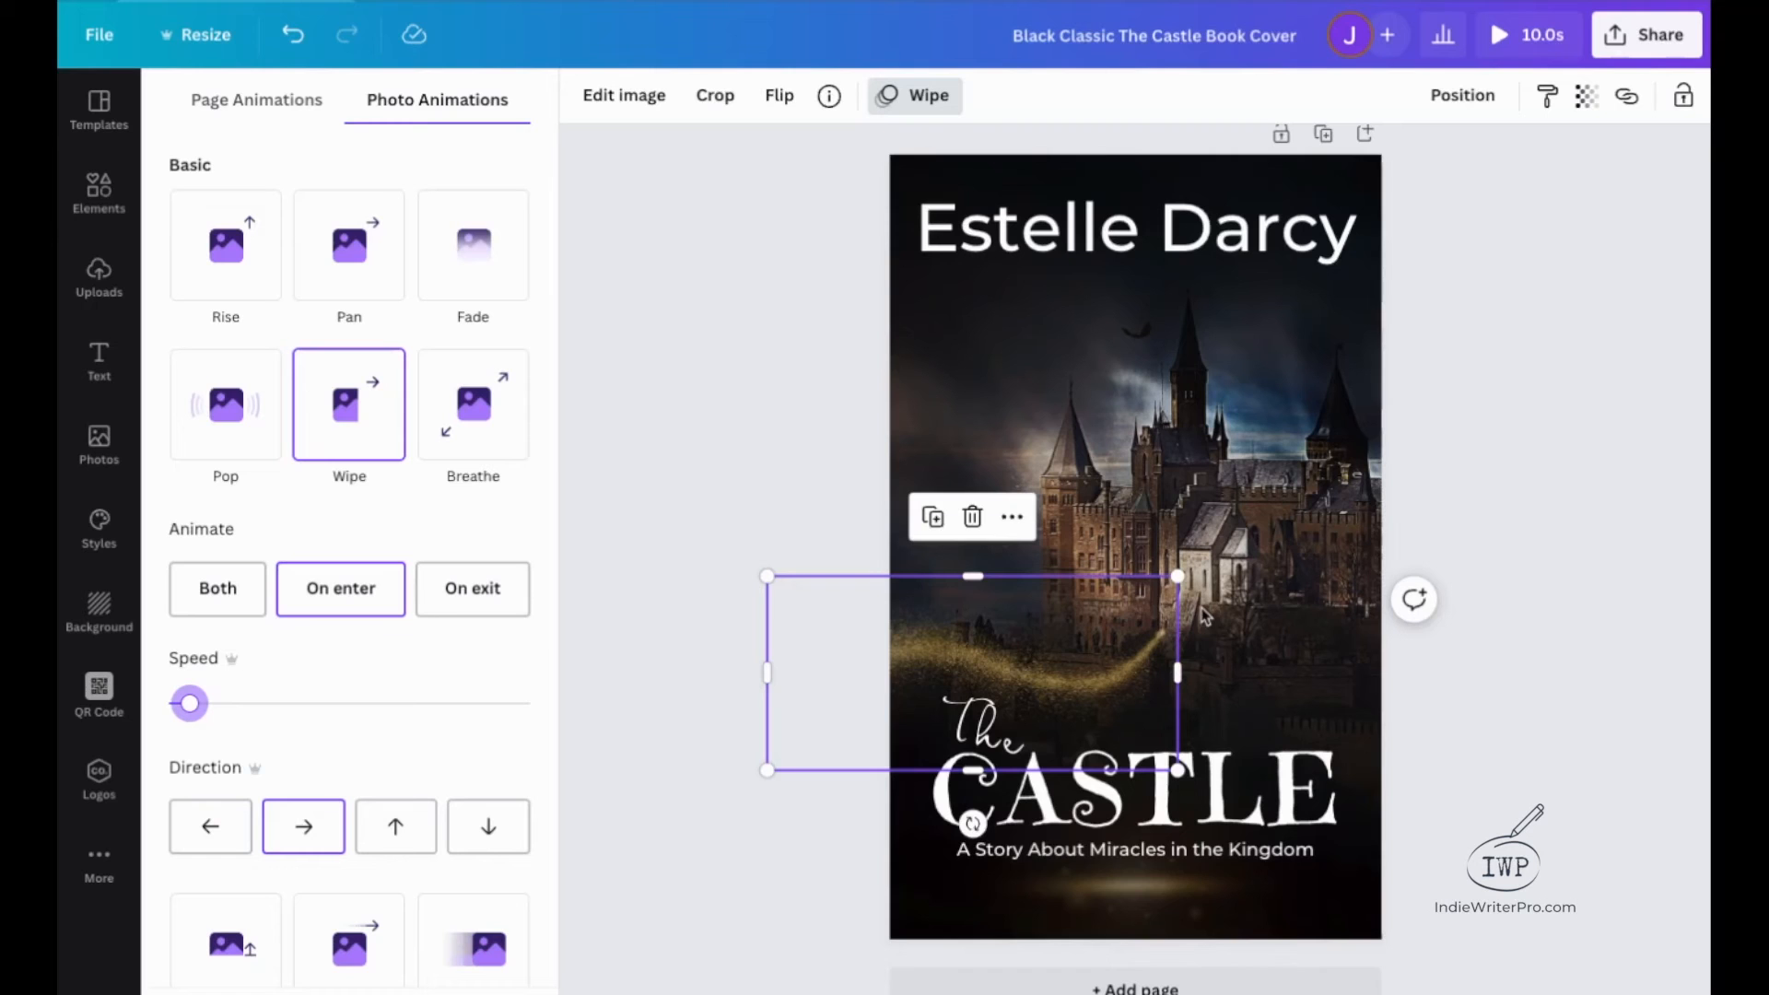
left_click(1509, 36)
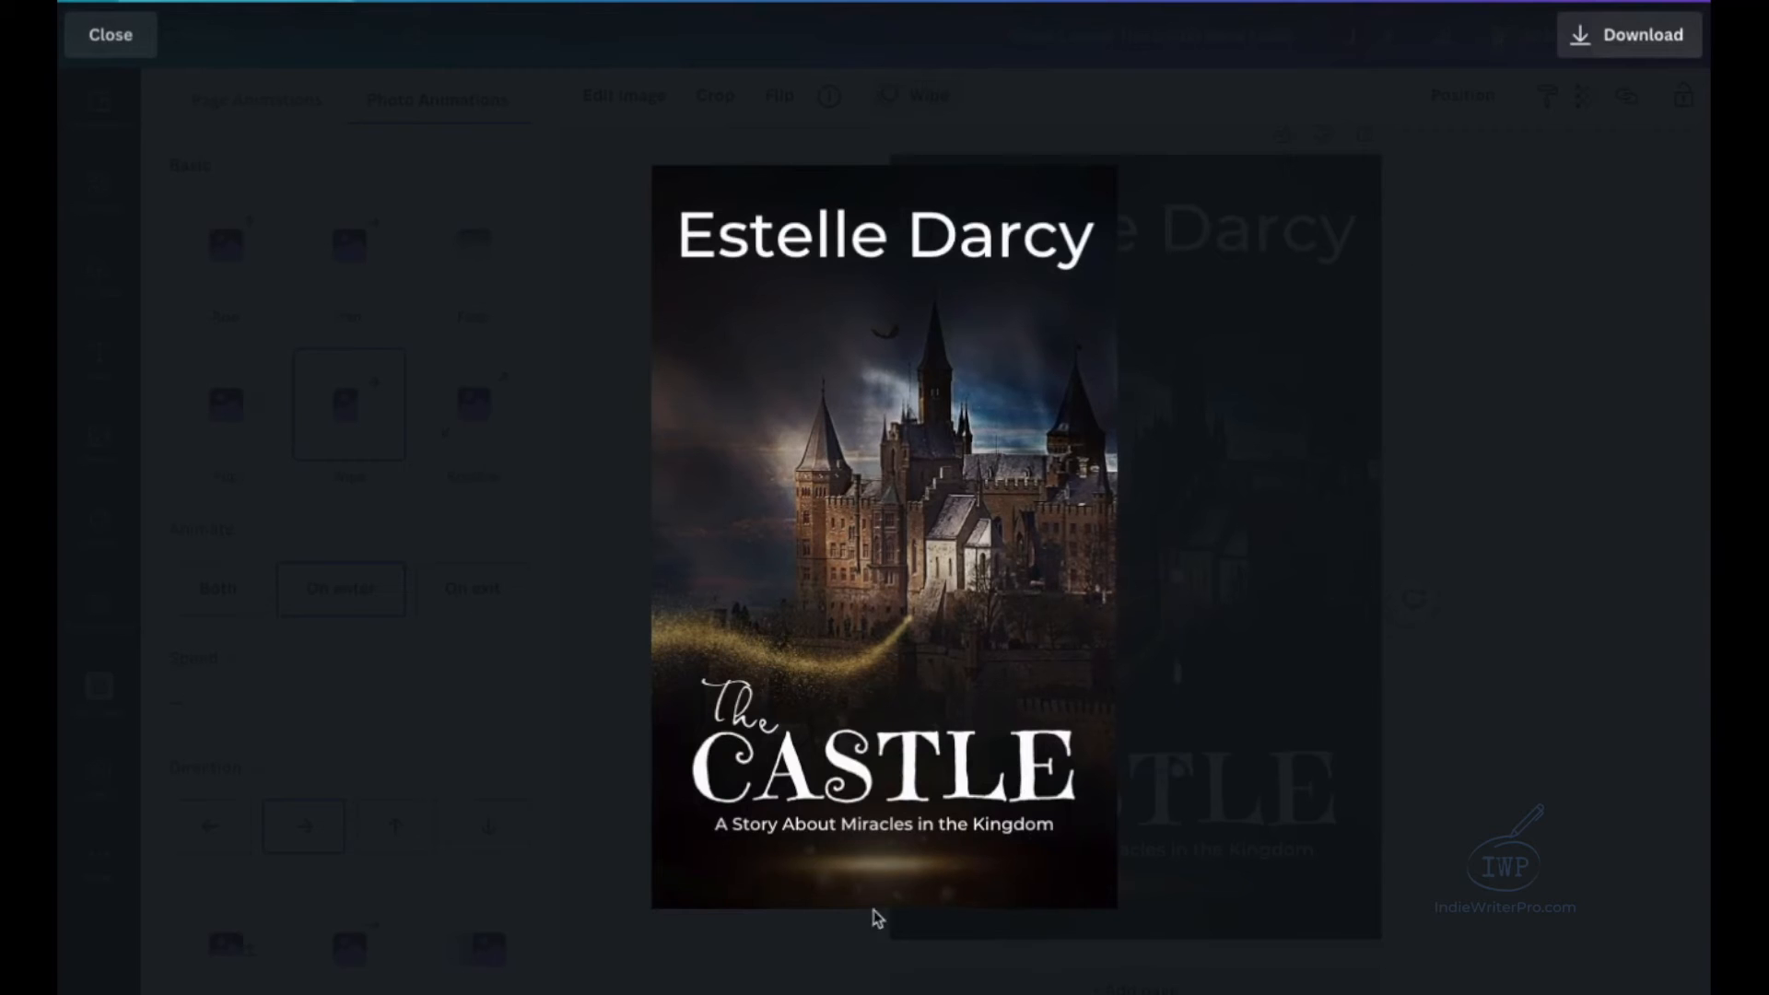
left_click(114, 39)
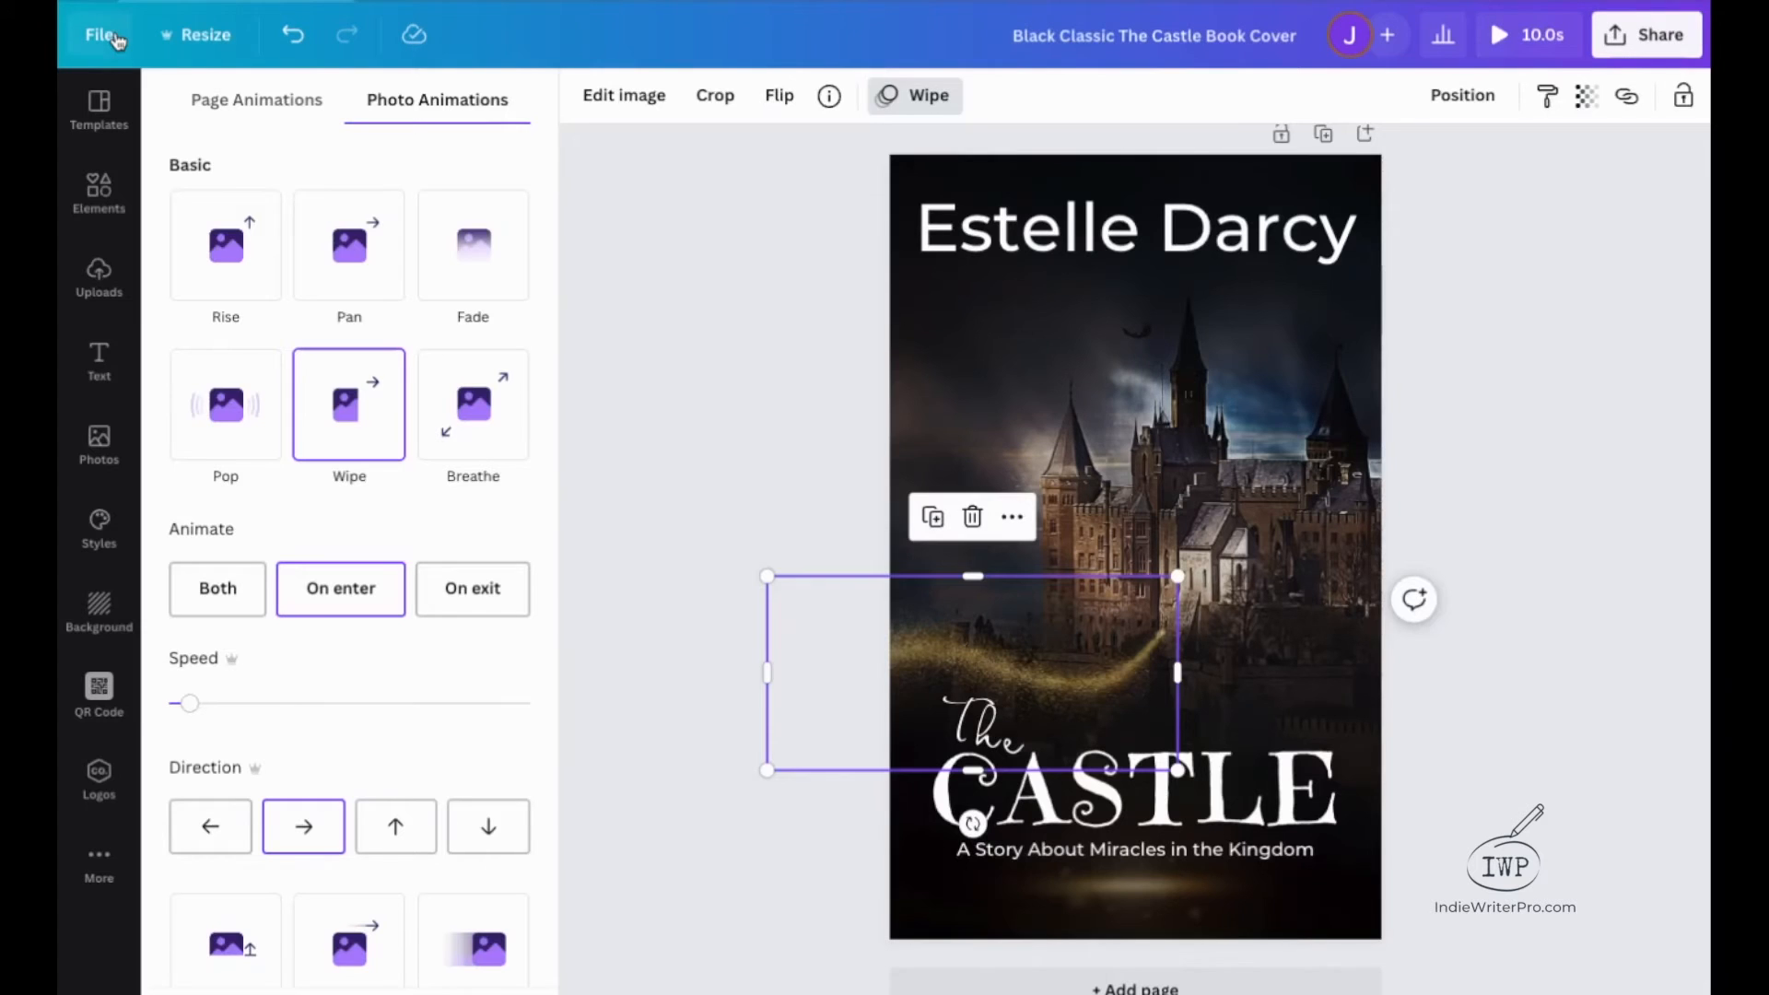
Apply the Typewriter text animation on enter to the author name.
left_click(729, 241)
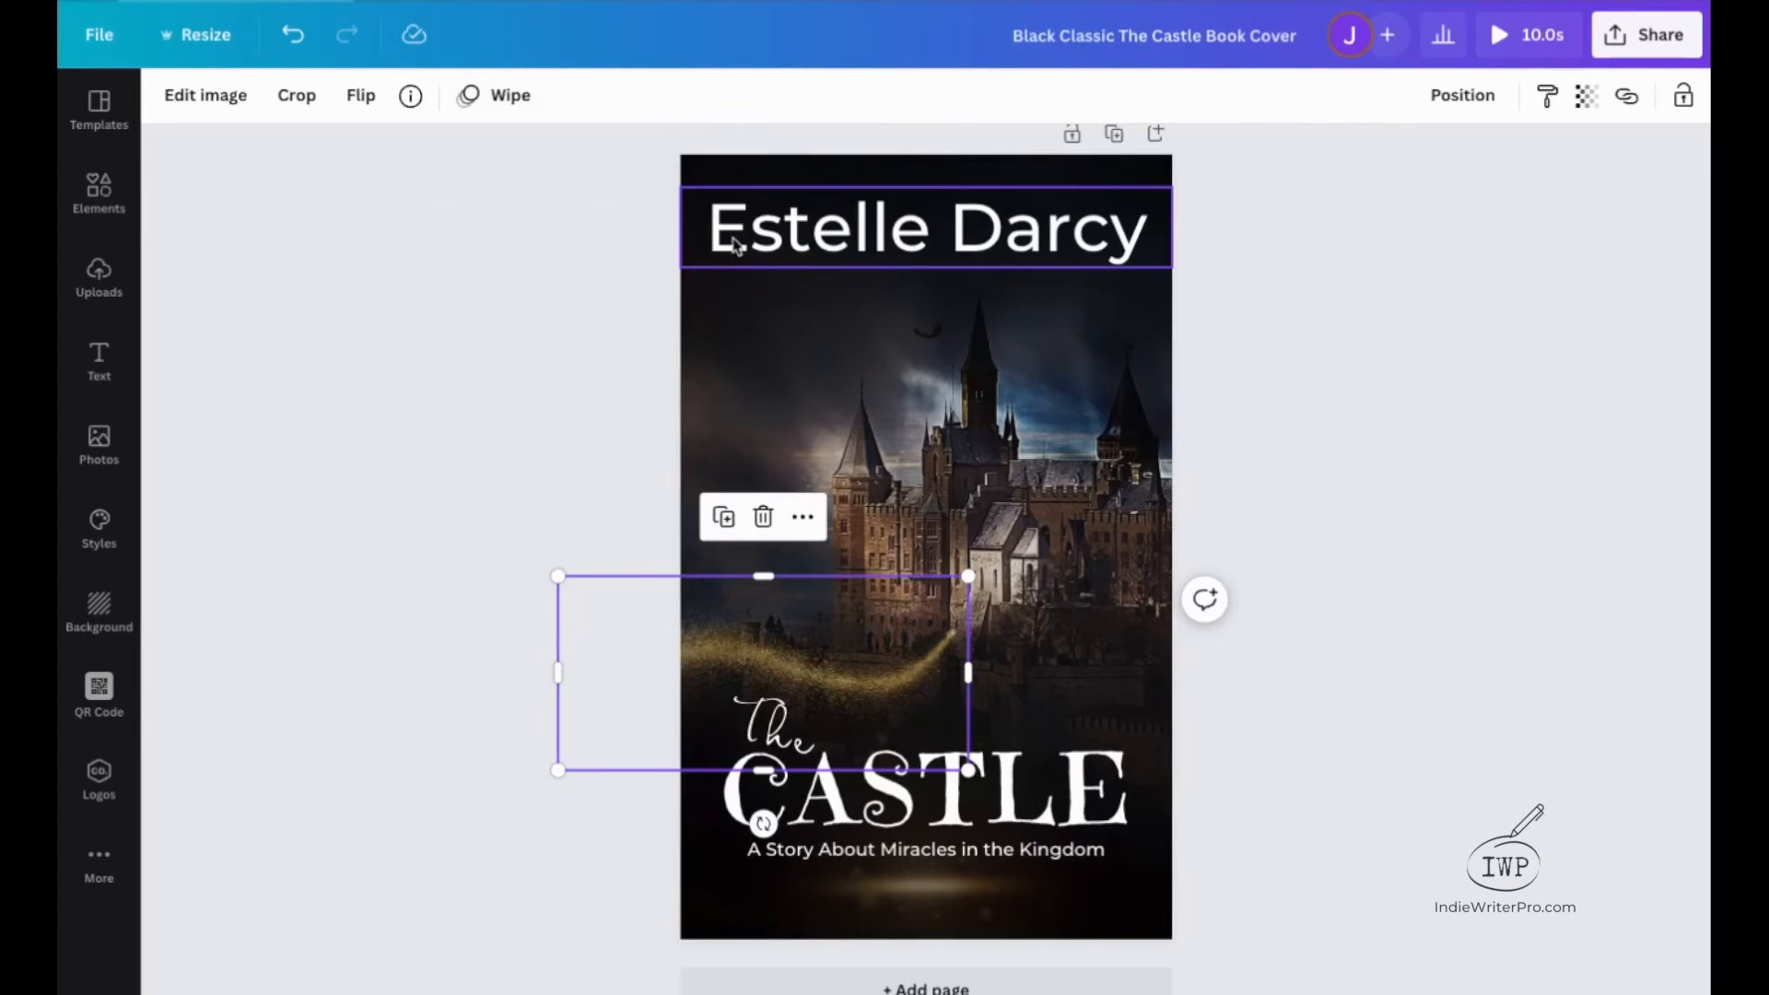
left_click(932, 234)
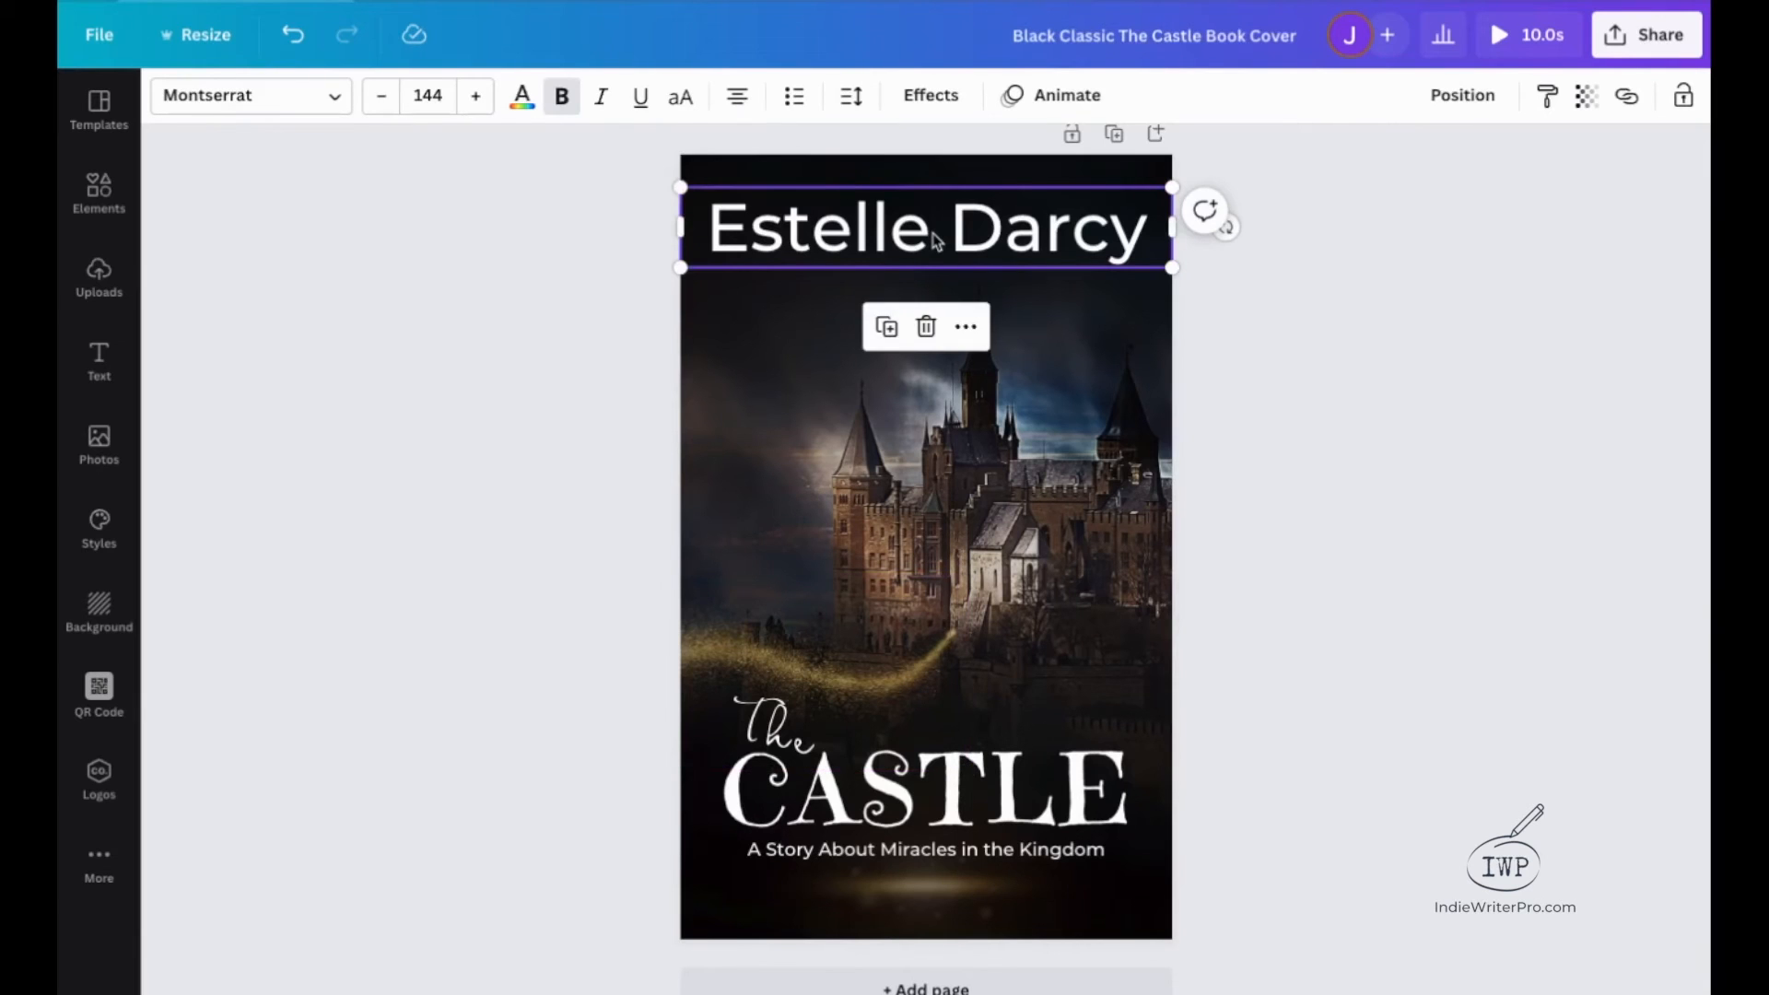
left_click(1072, 93)
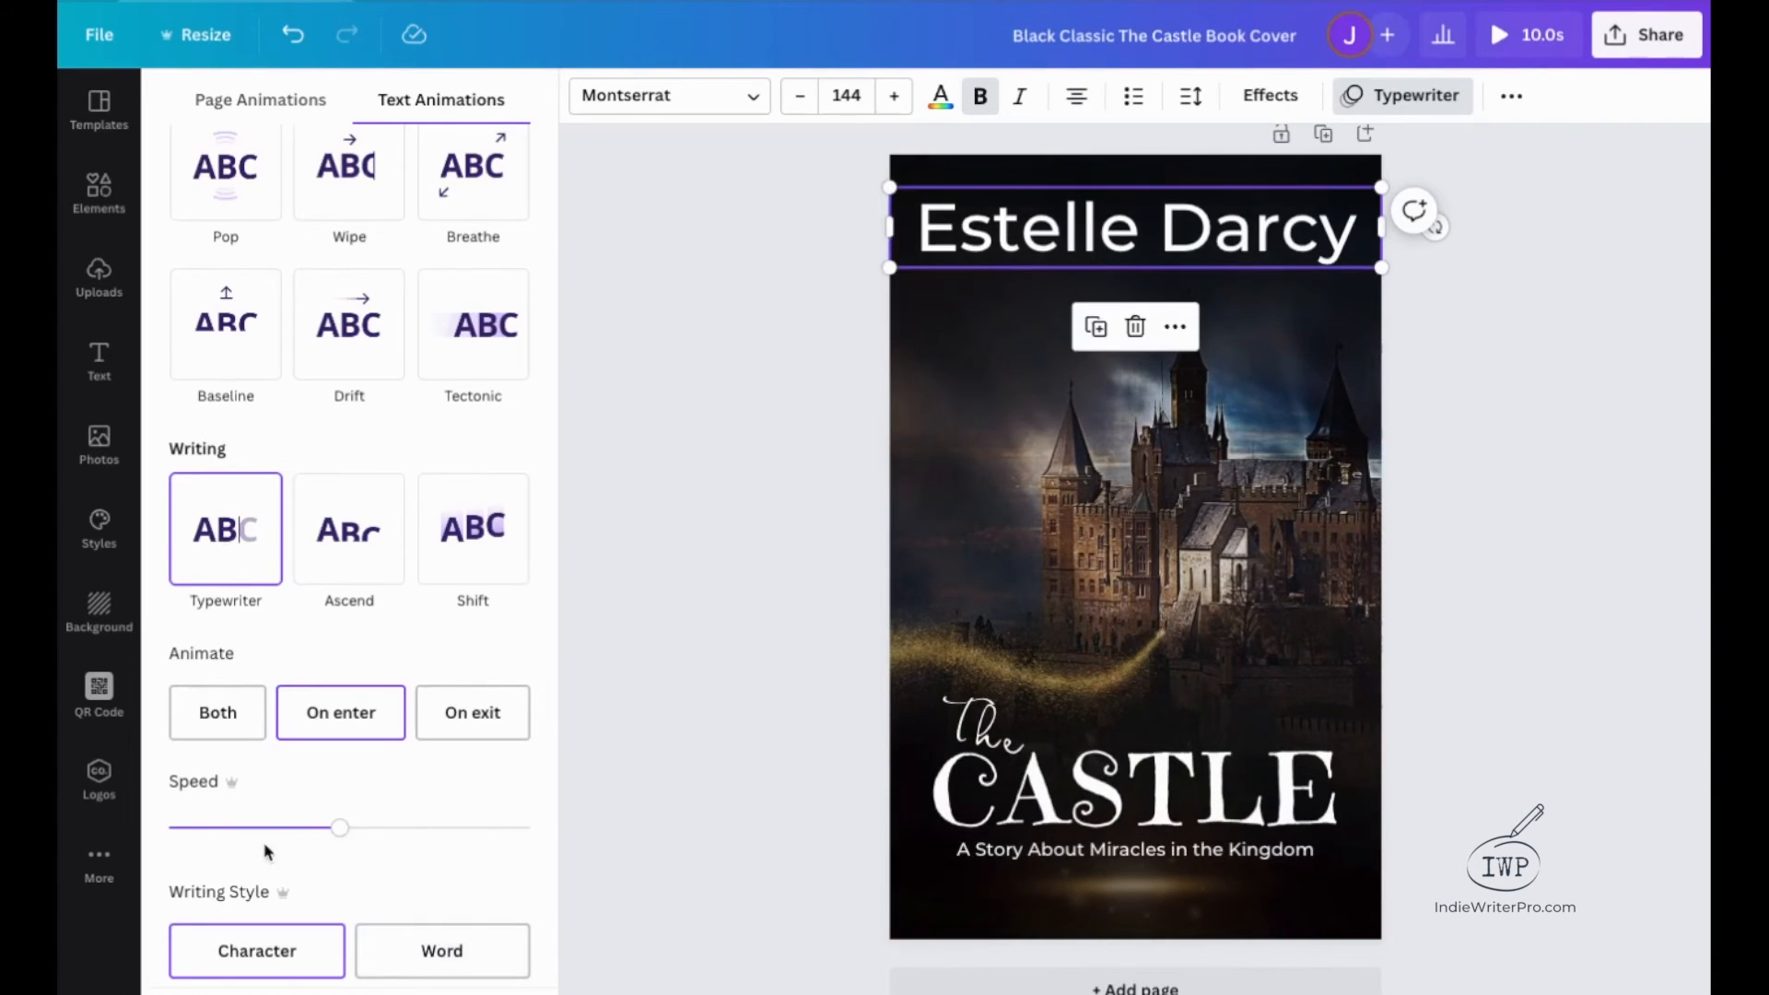
Set the author name's Typewriter speed to about one fifth of the range with the Character writing style, and preview the cover.
left_click(196, 829)
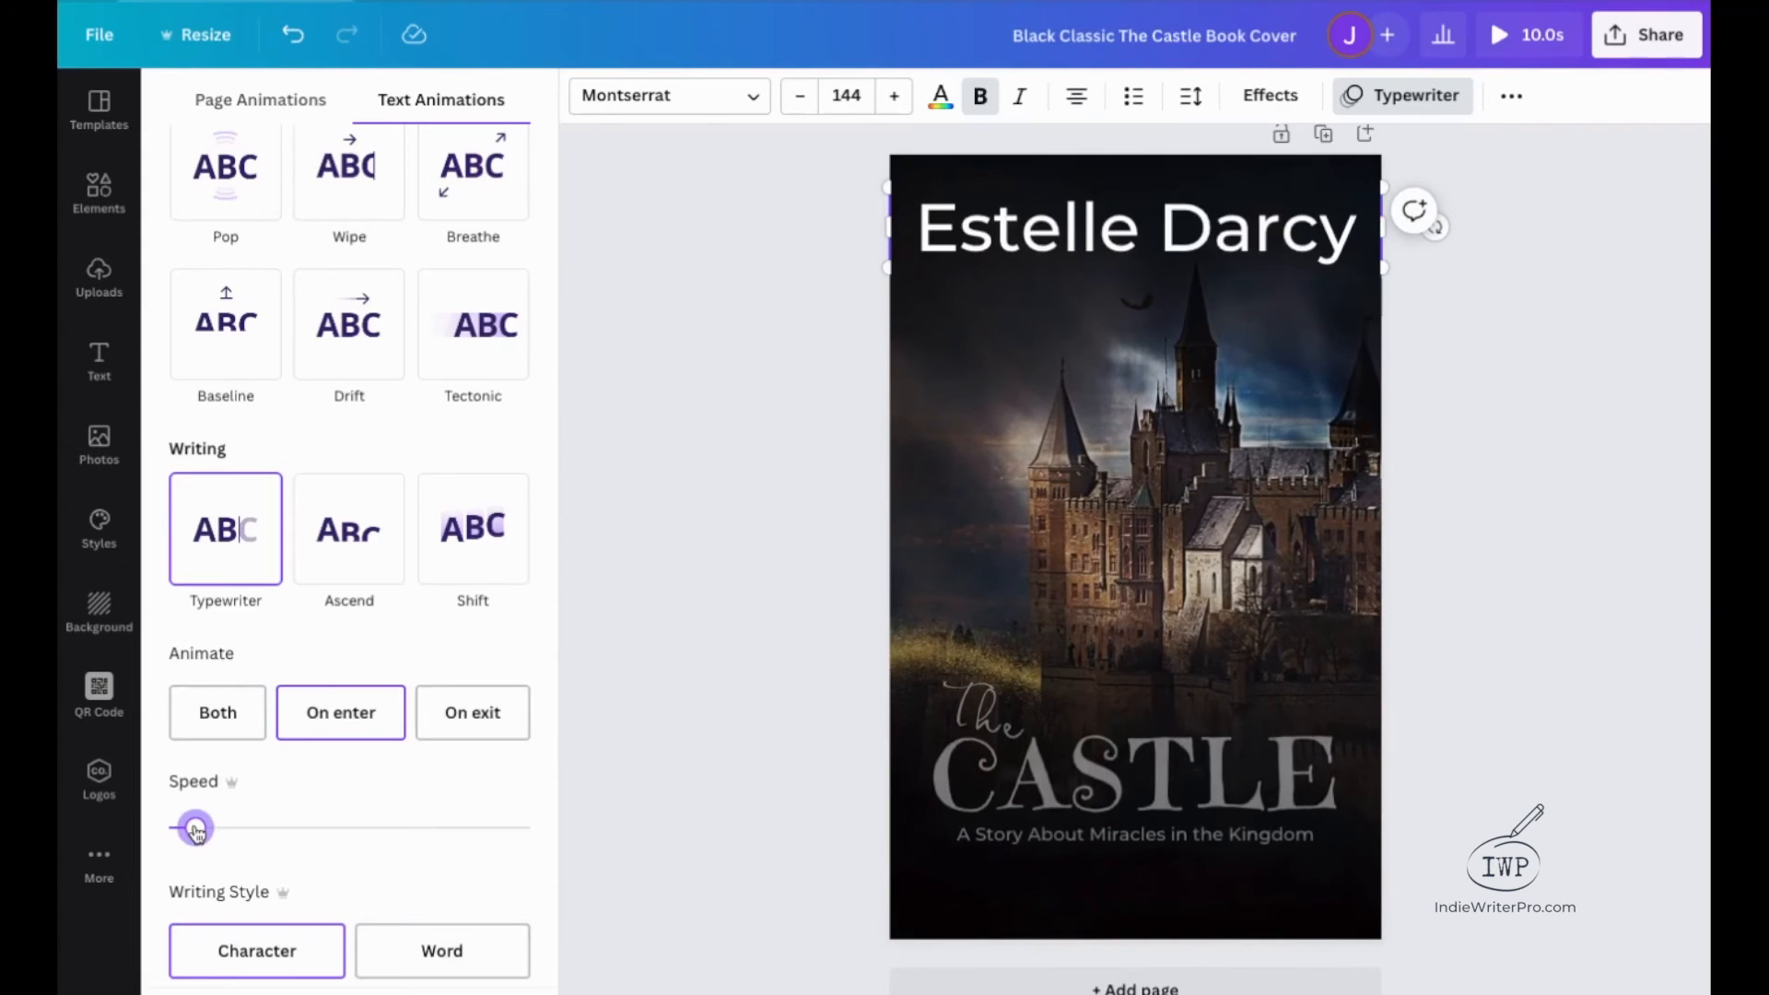
left_click_drag(196, 832, 192, 831)
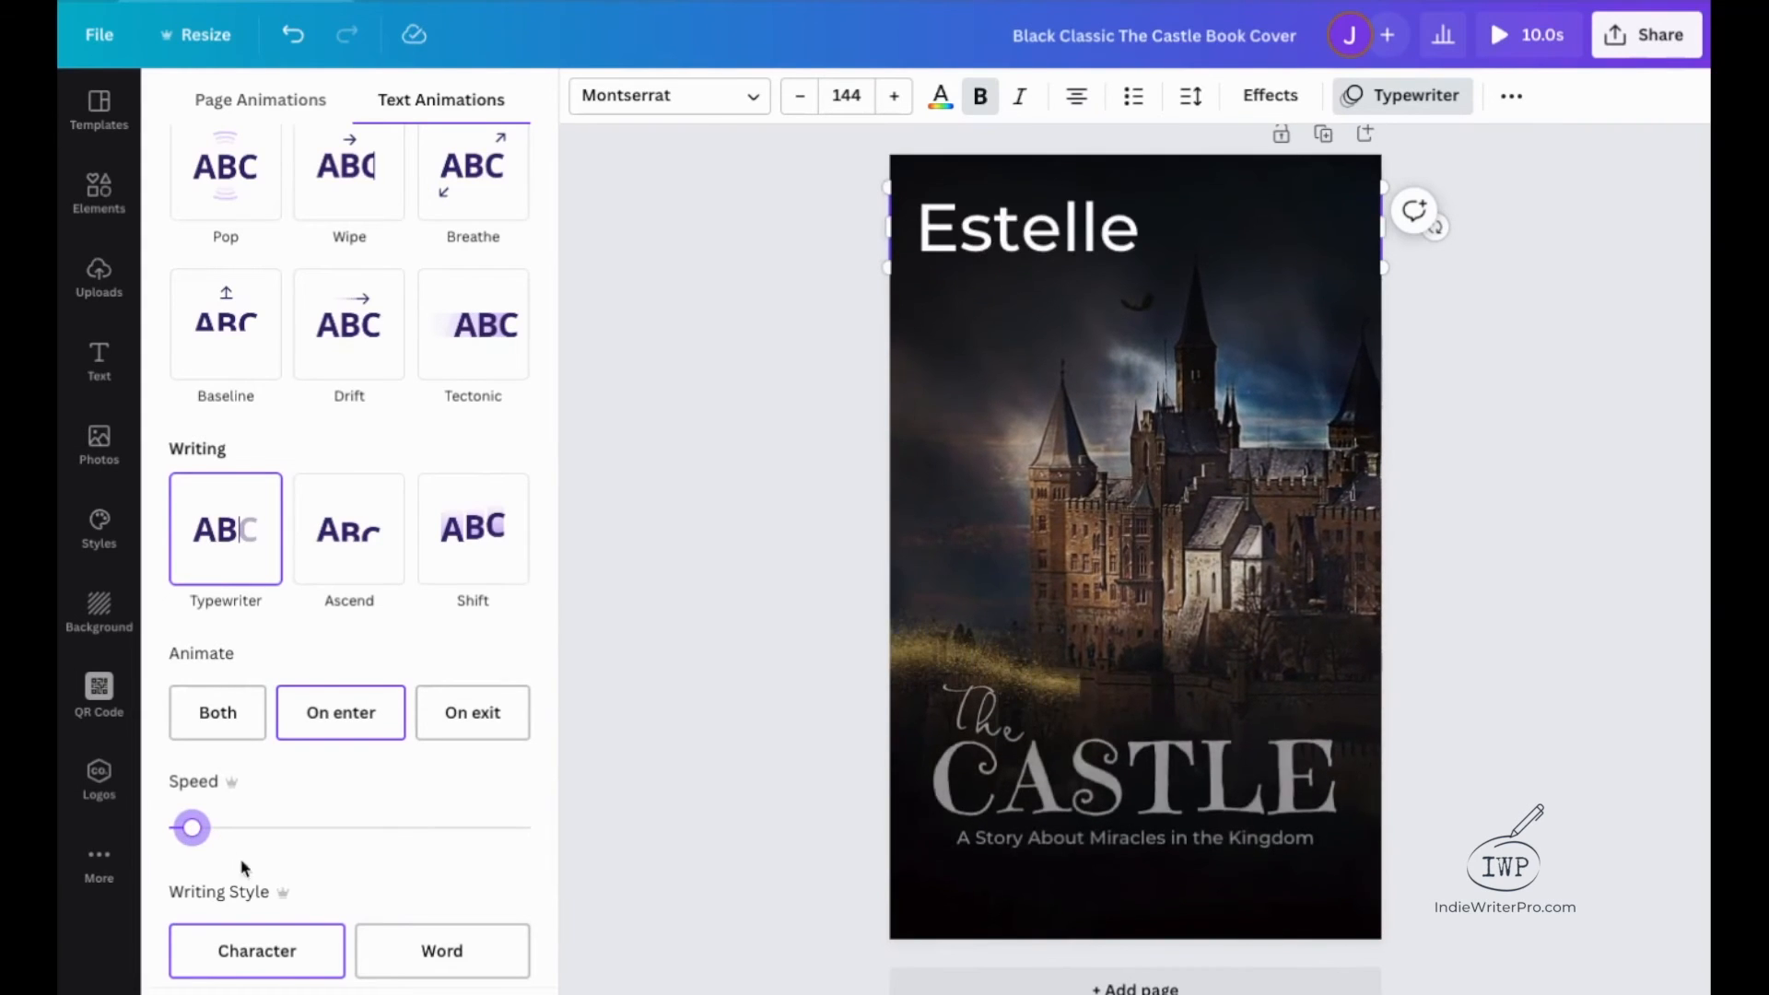
left_click(461, 965)
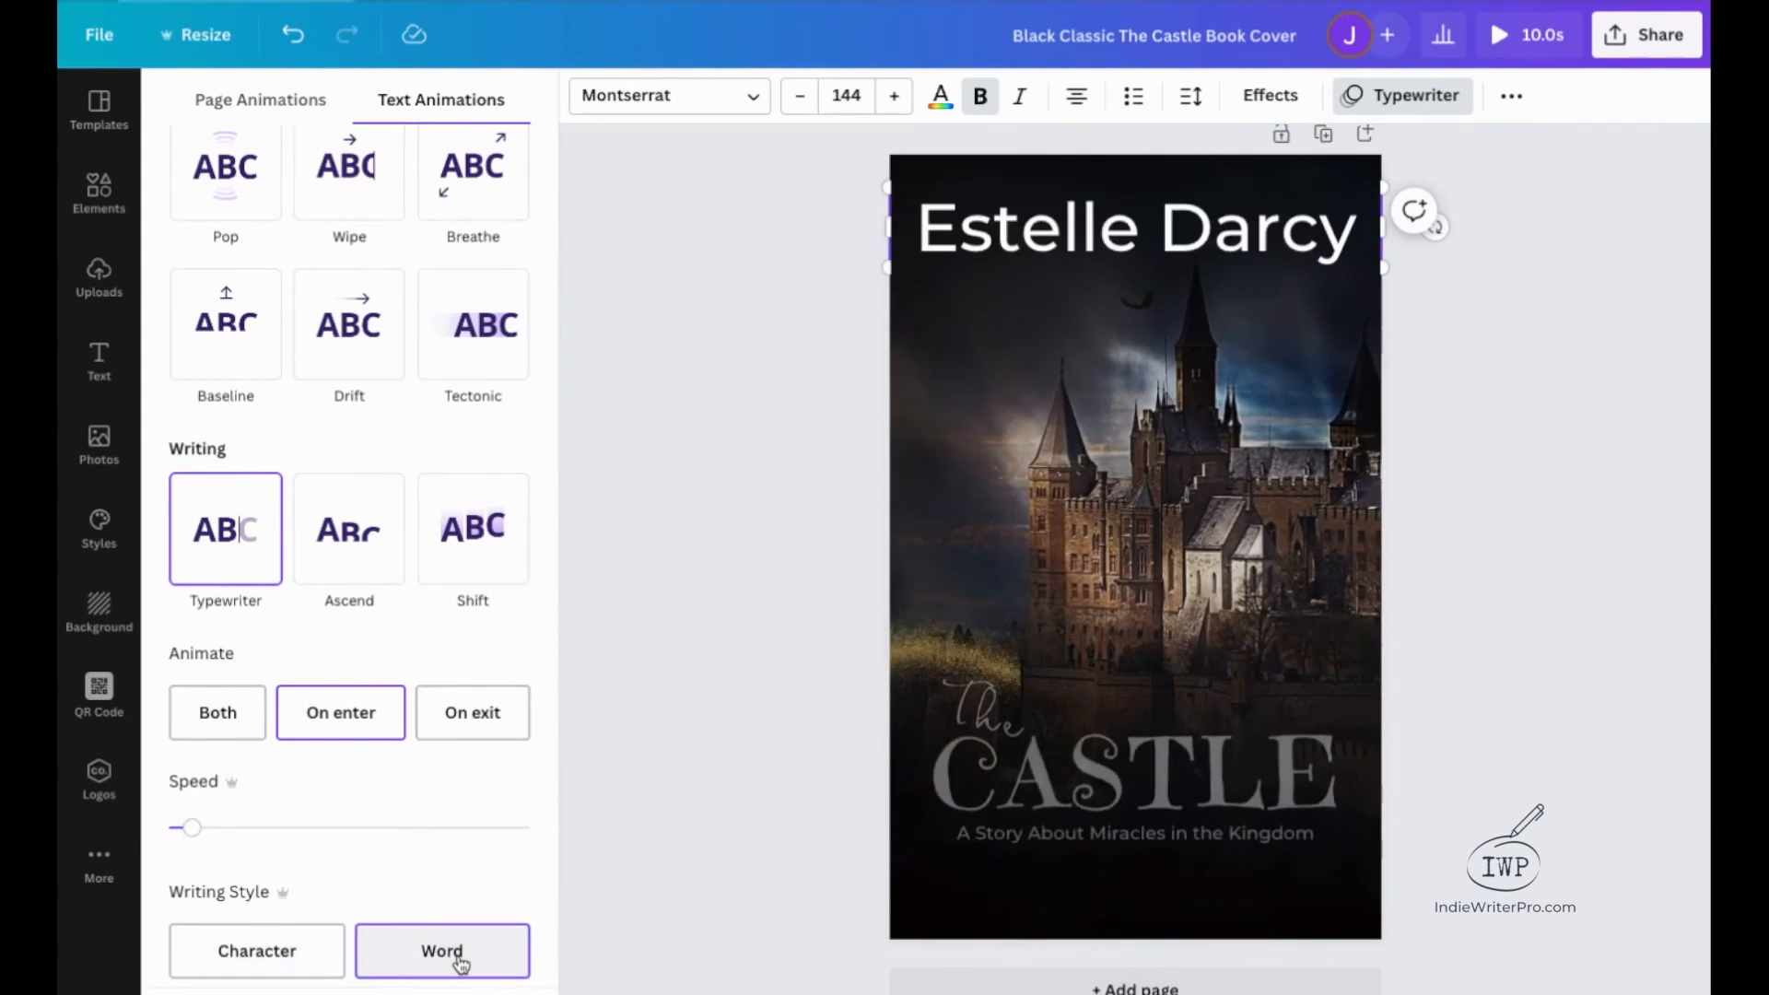
left_click(289, 974)
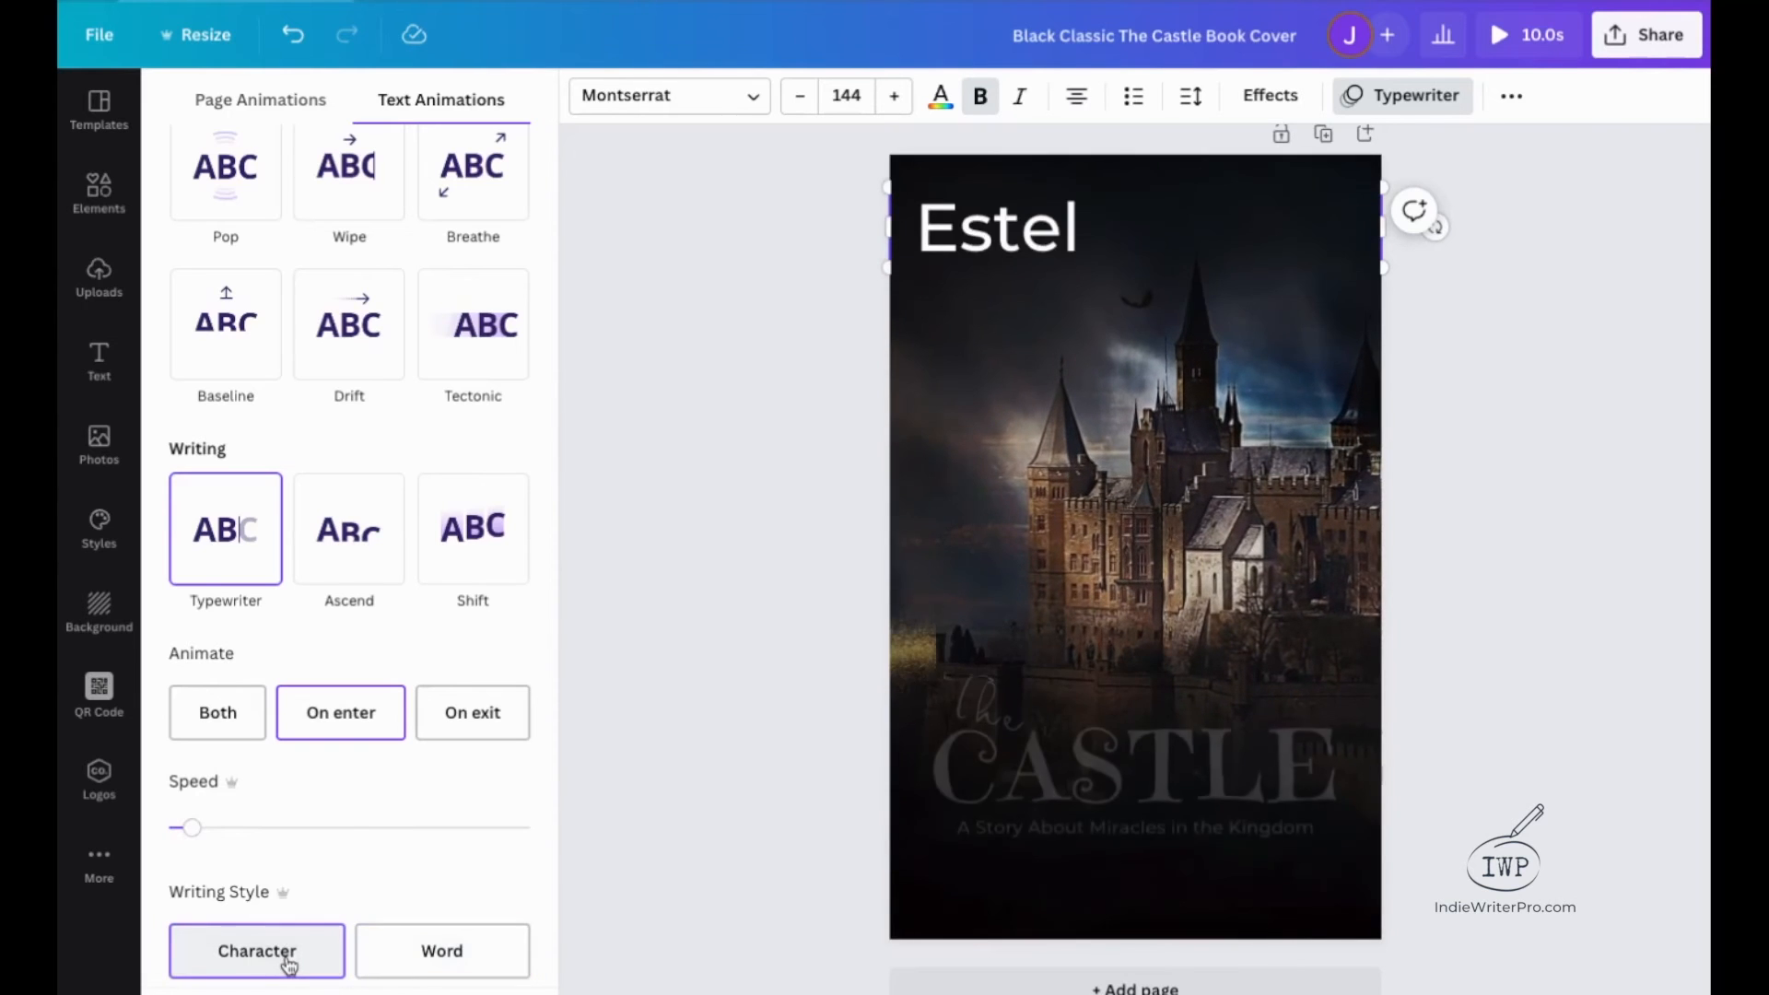
left_click_drag(194, 835, 260, 841)
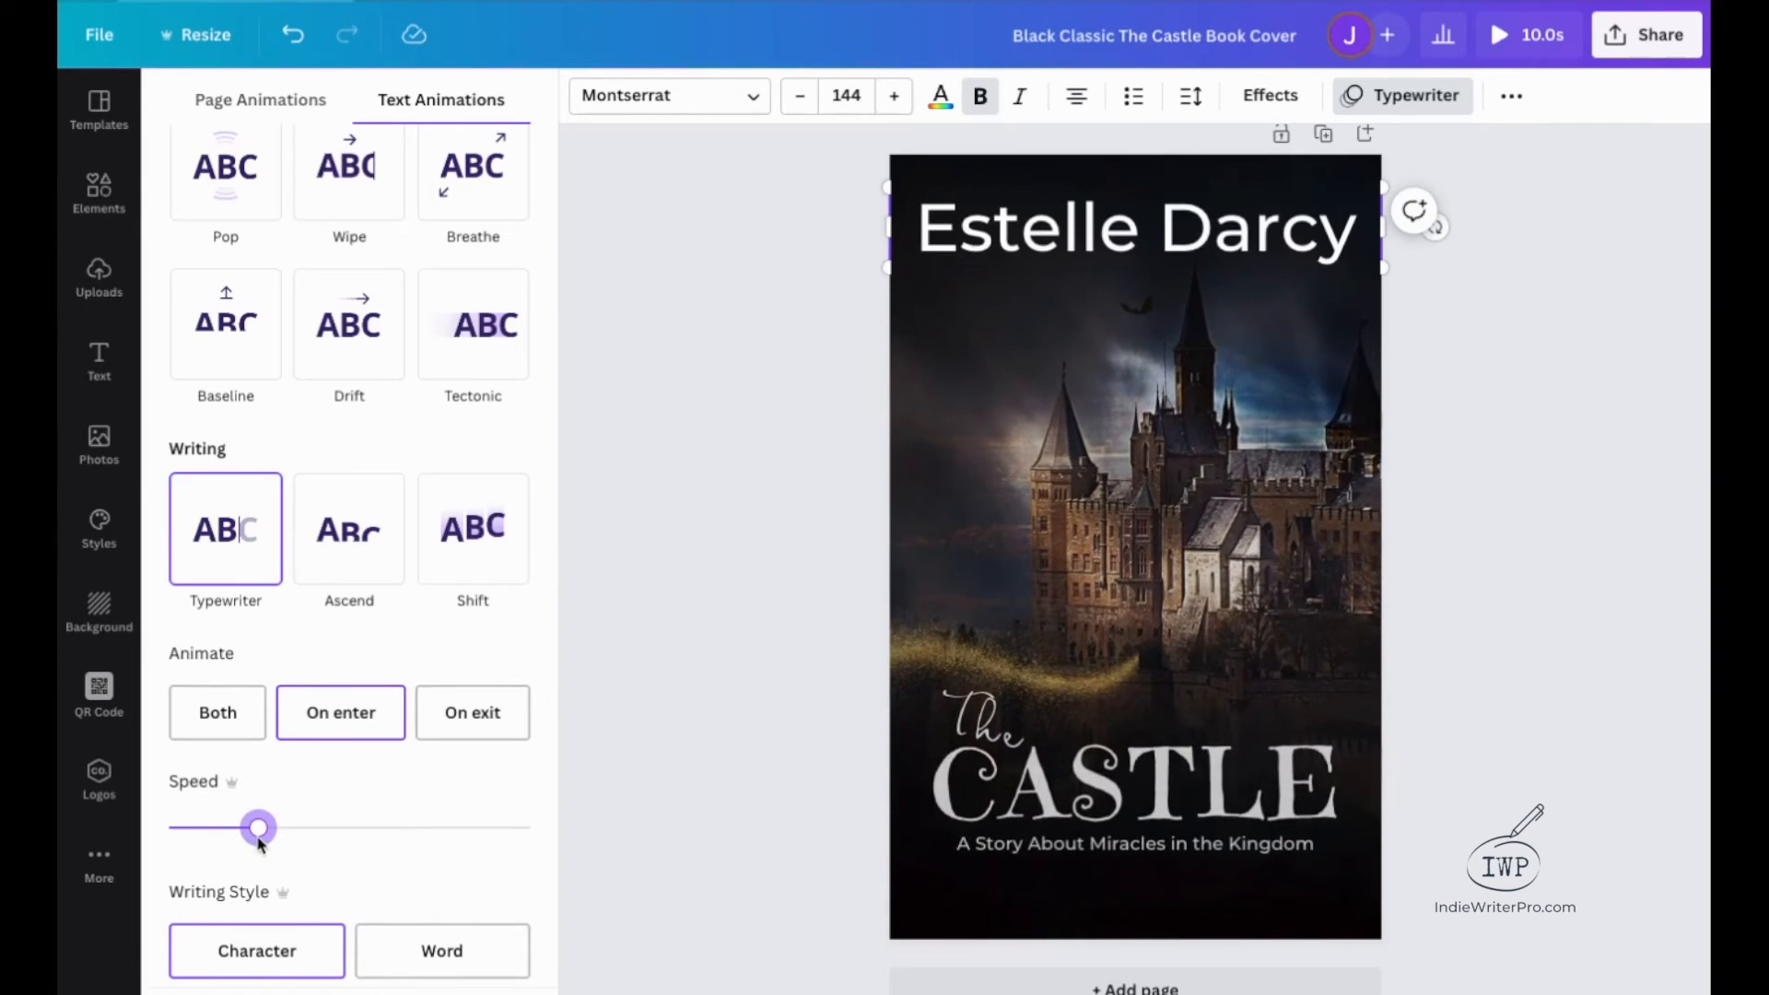
left_click_drag(224, 833, 236, 834)
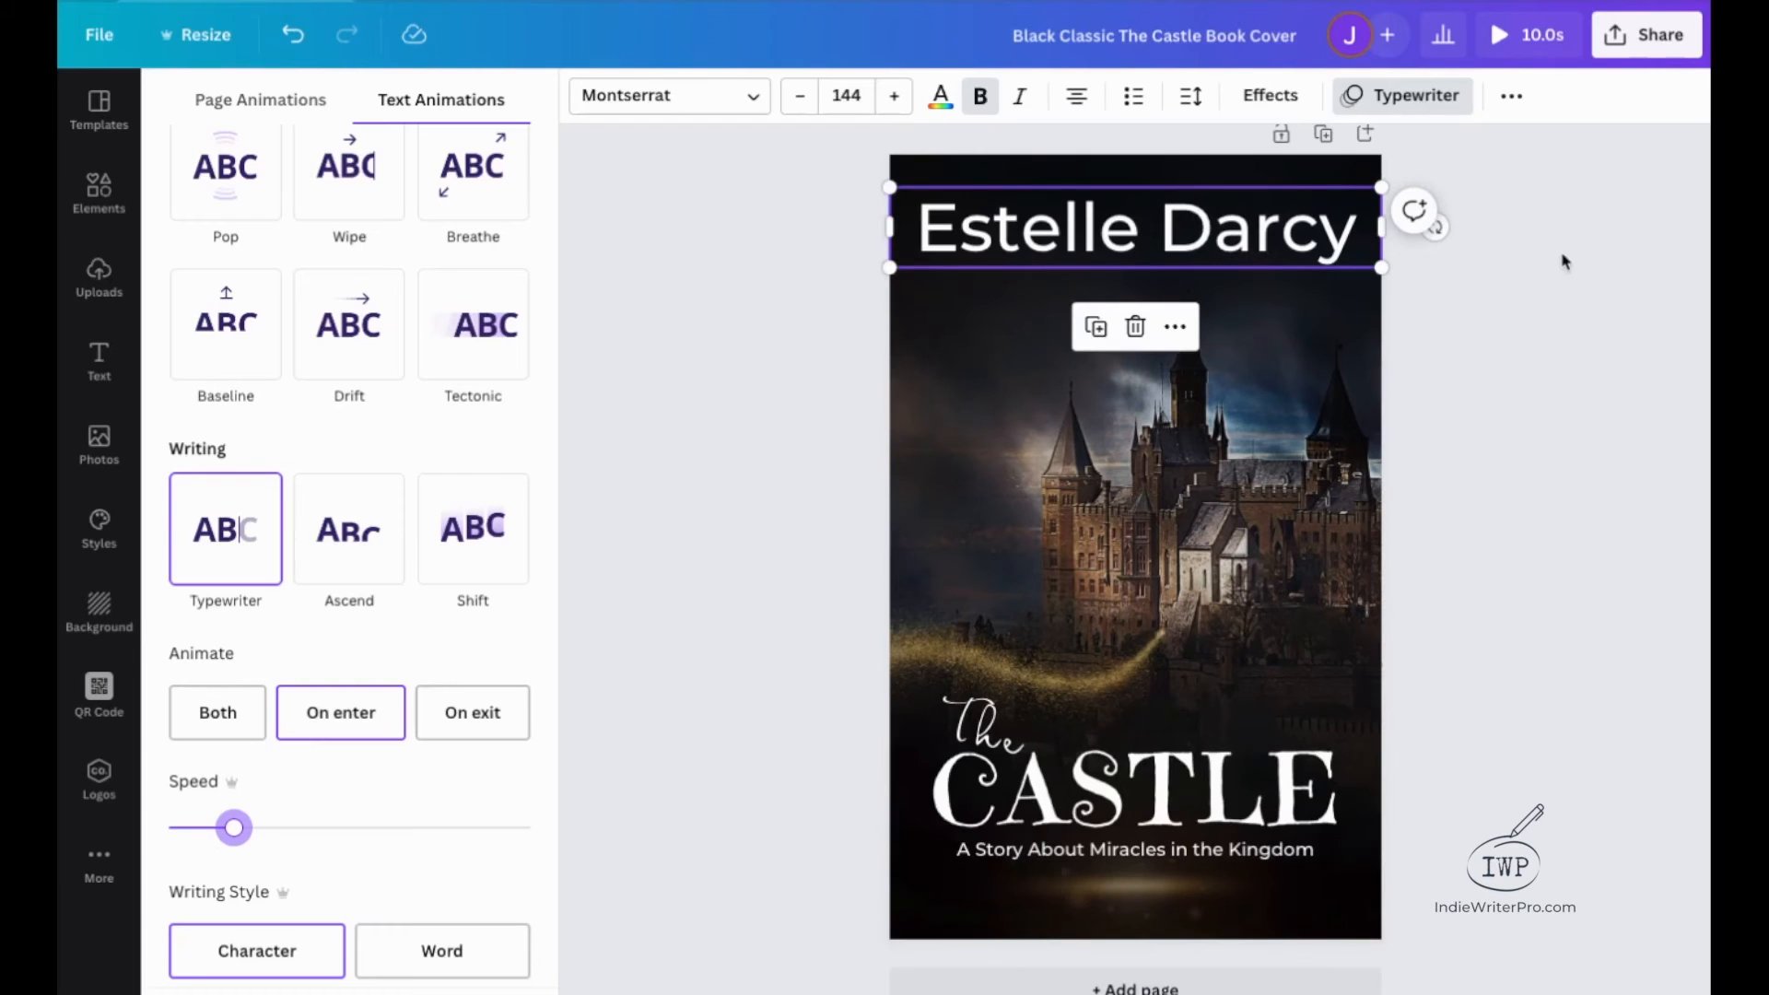
left_click(1528, 41)
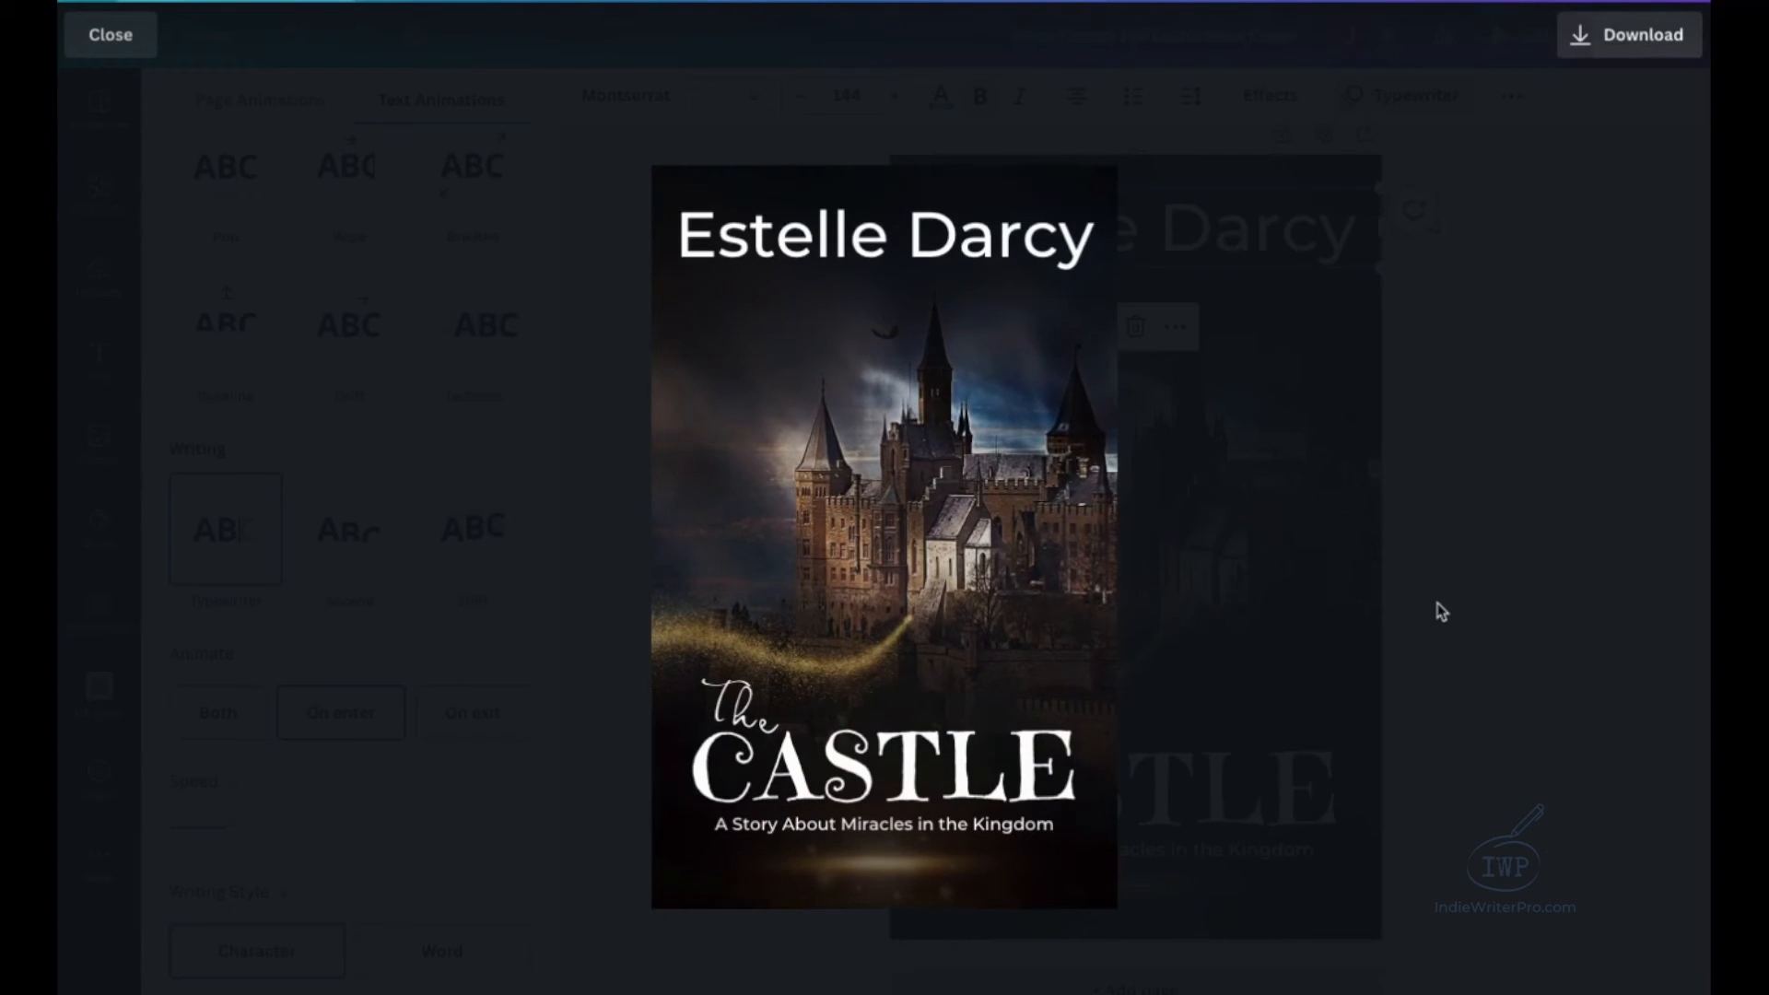
Replay the full animated cover preview and check the download settings for the finished video.
left_click(105, 41)
left_click(1508, 58)
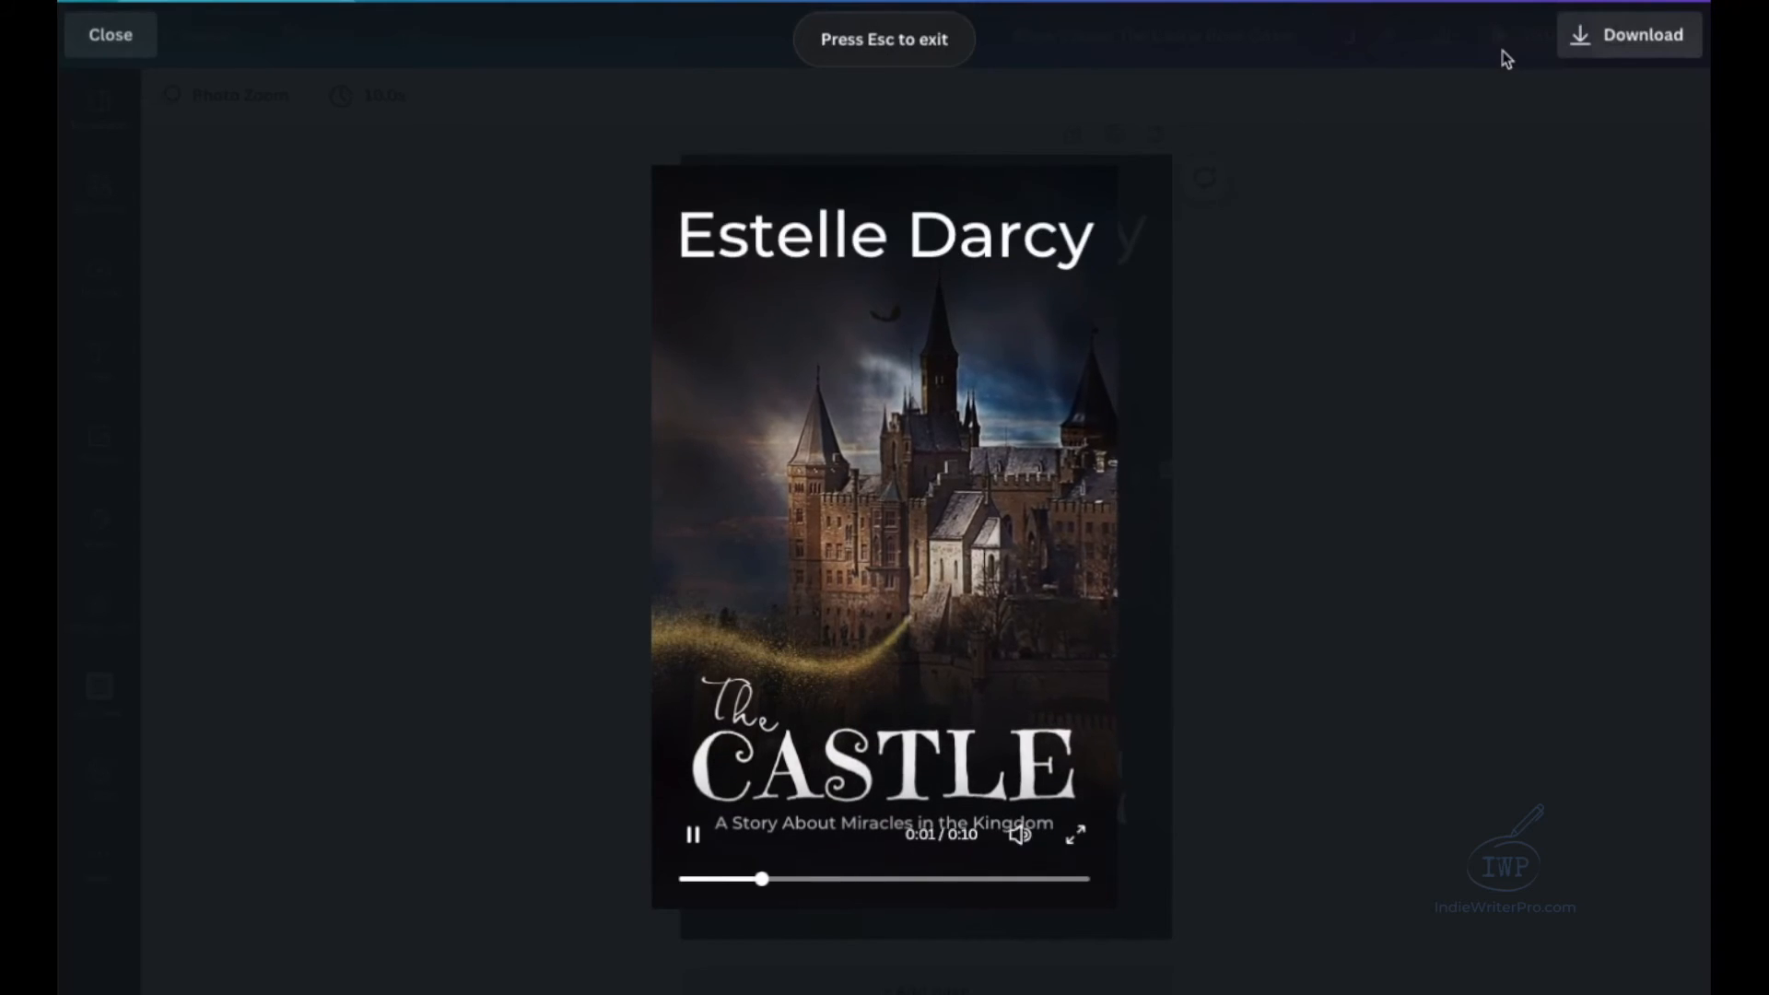
left_click(1641, 55)
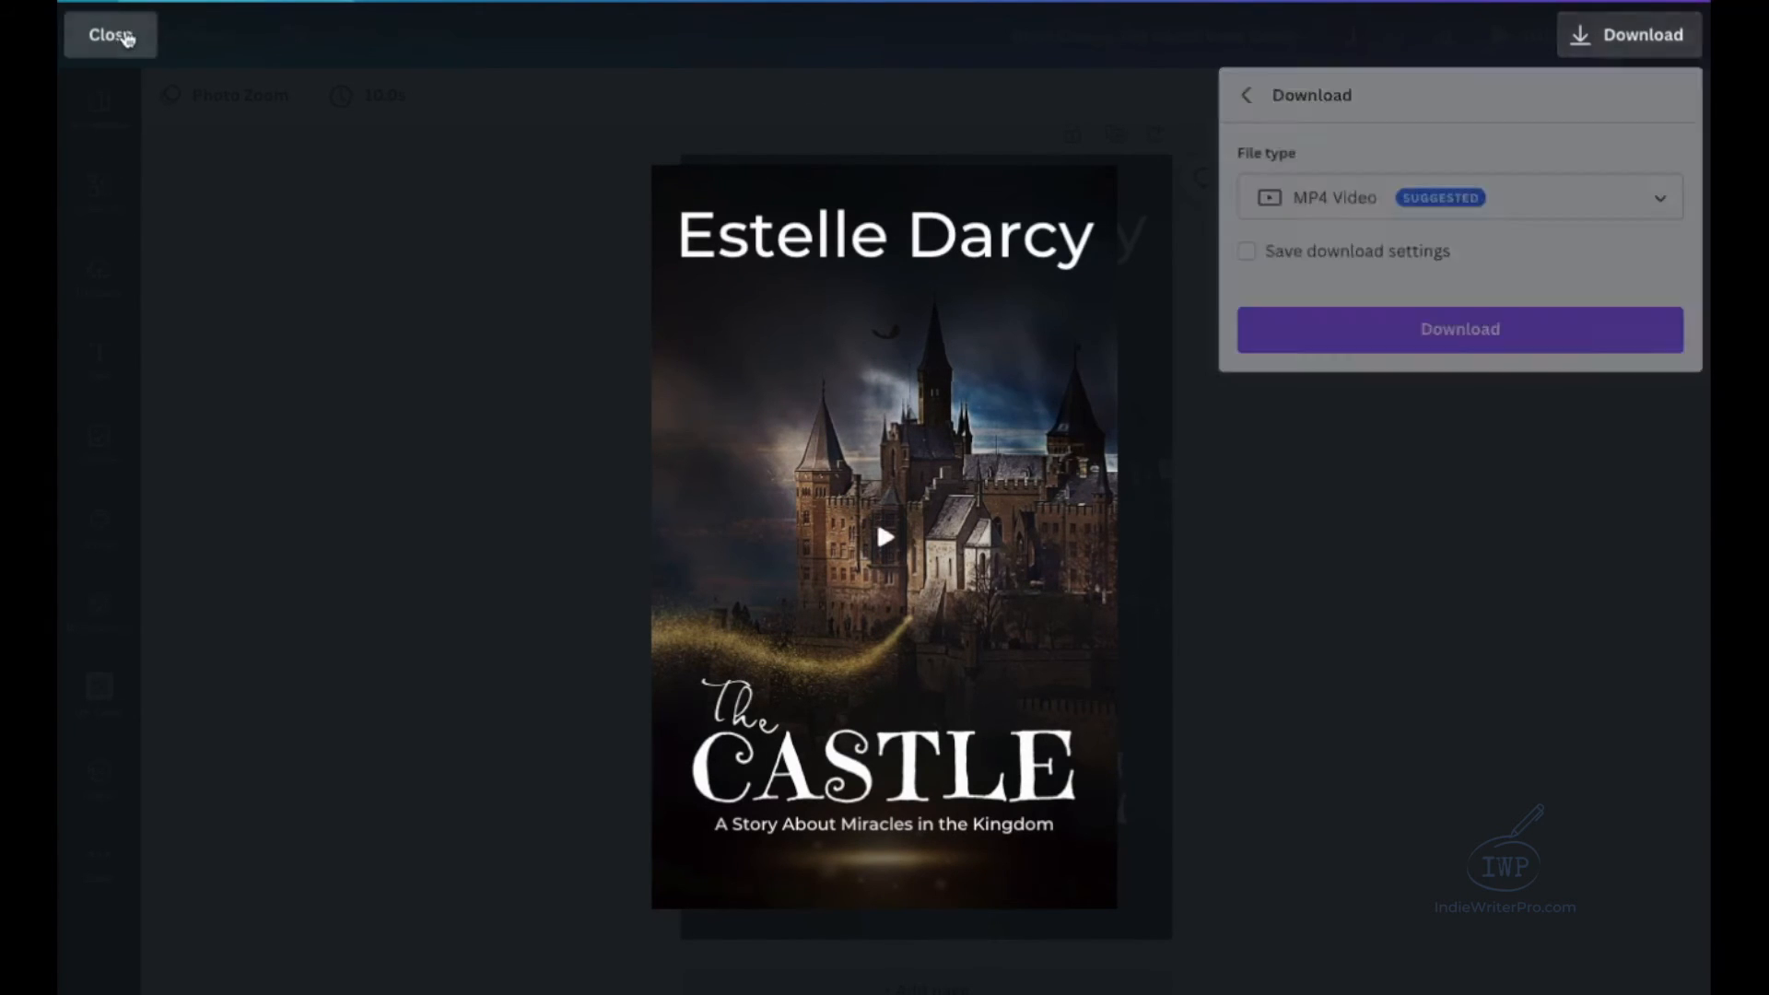
left_click(127, 36)
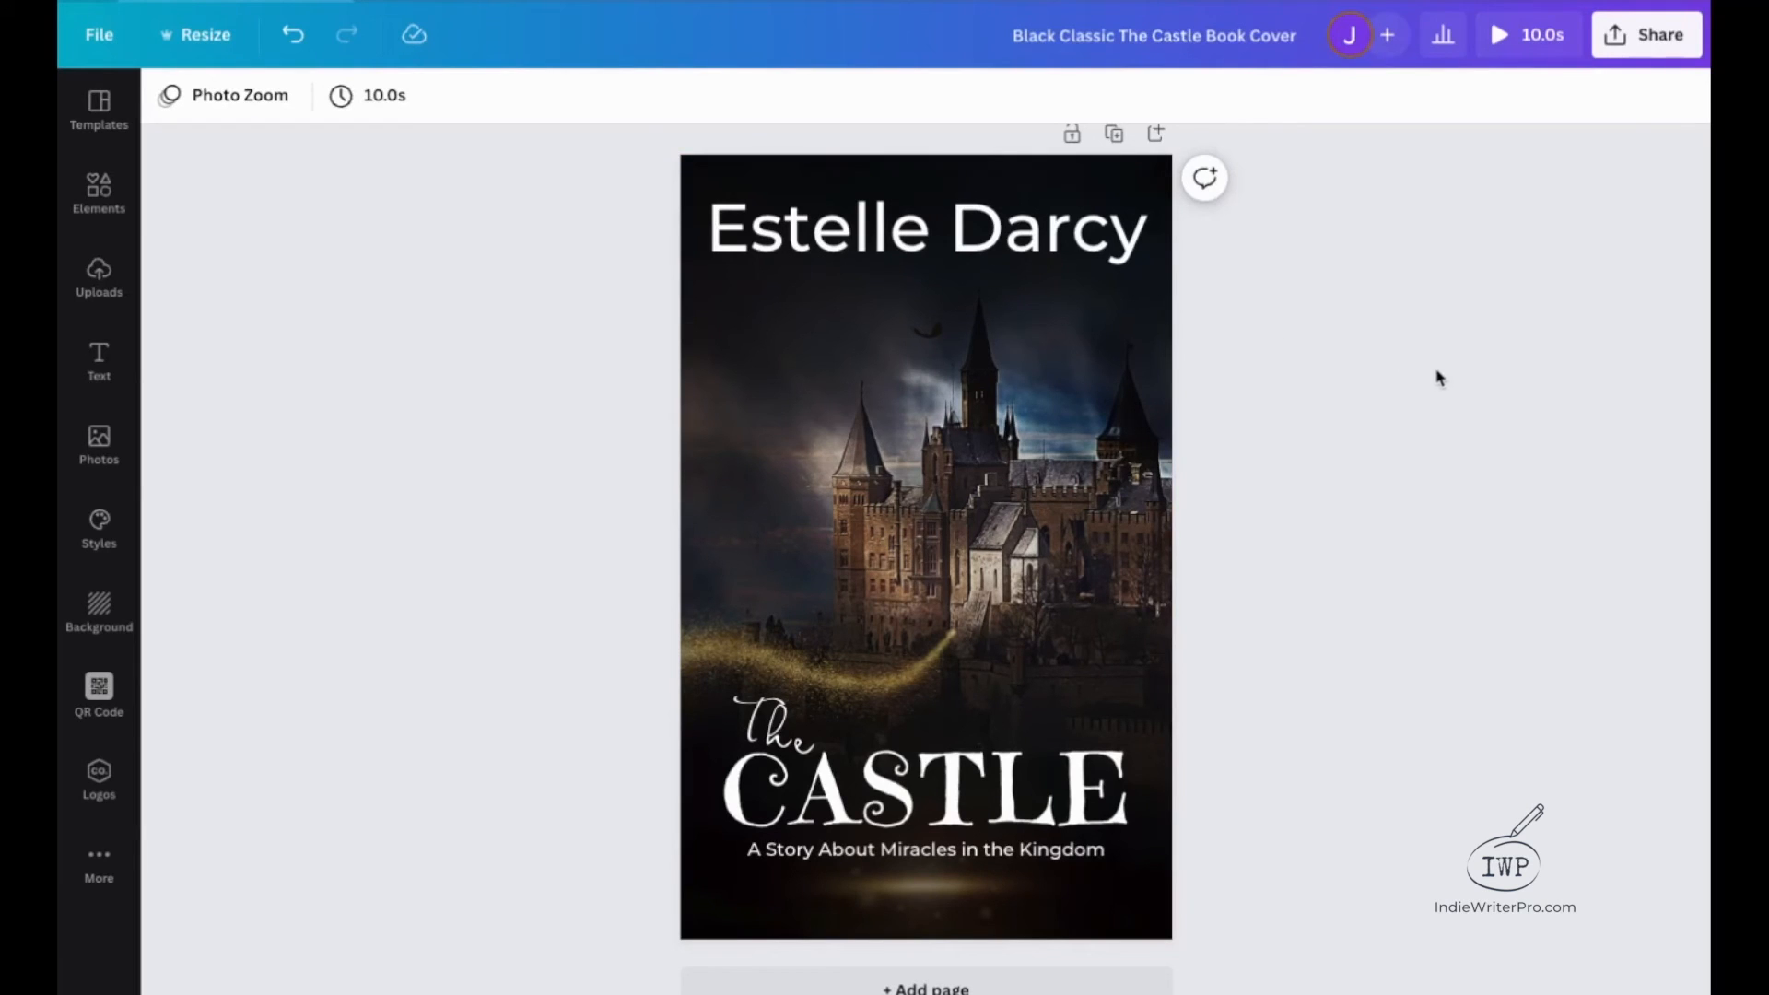
Publish the animated cover as an embed and copy its HTML embed code.
left_click(1647, 53)
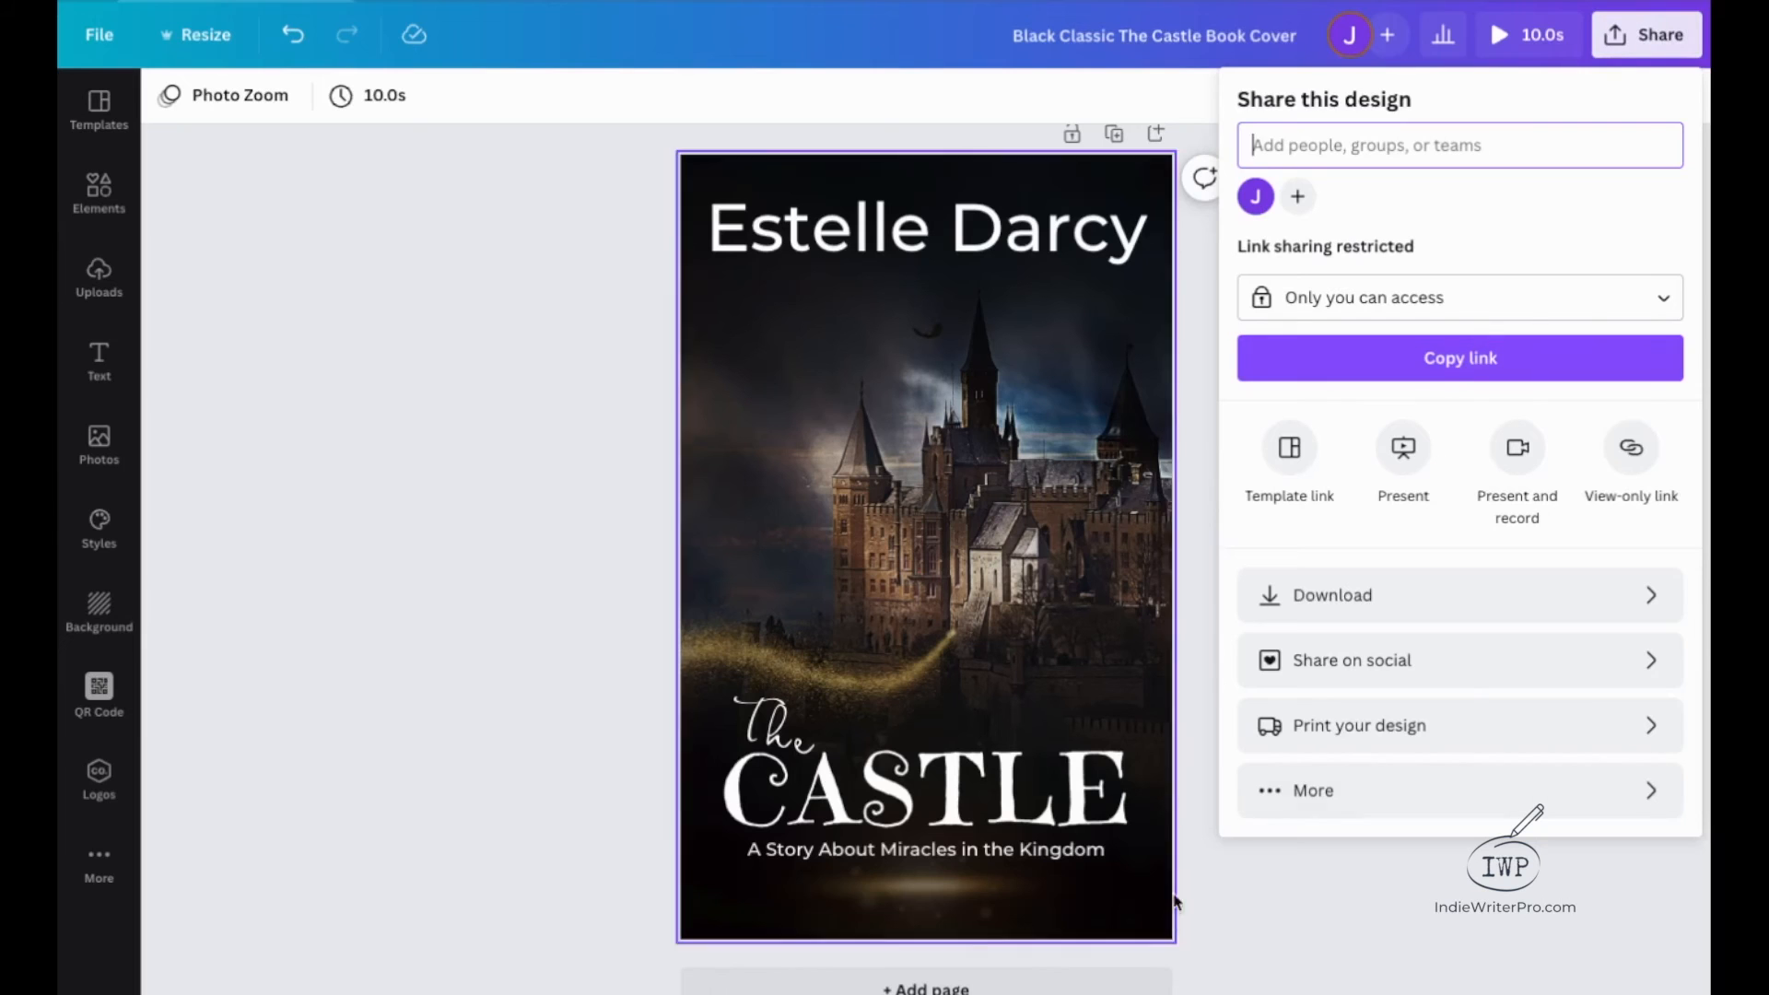
left_click(1337, 793)
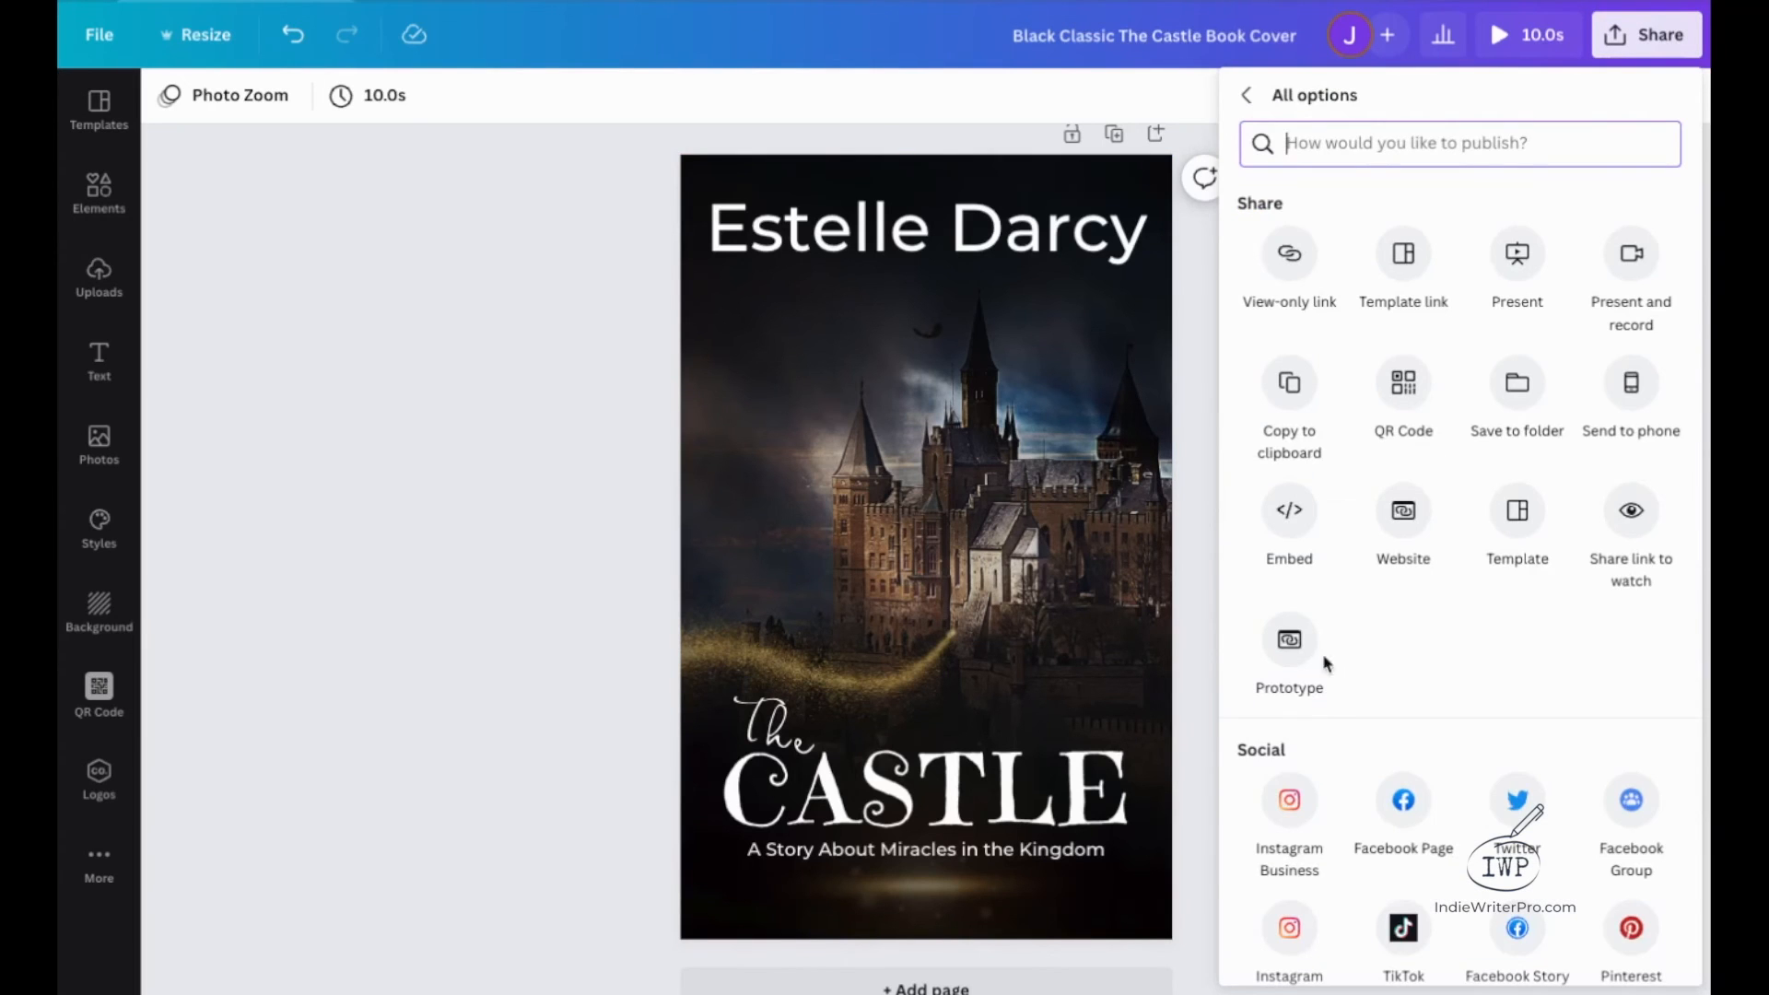
left_click(1293, 510)
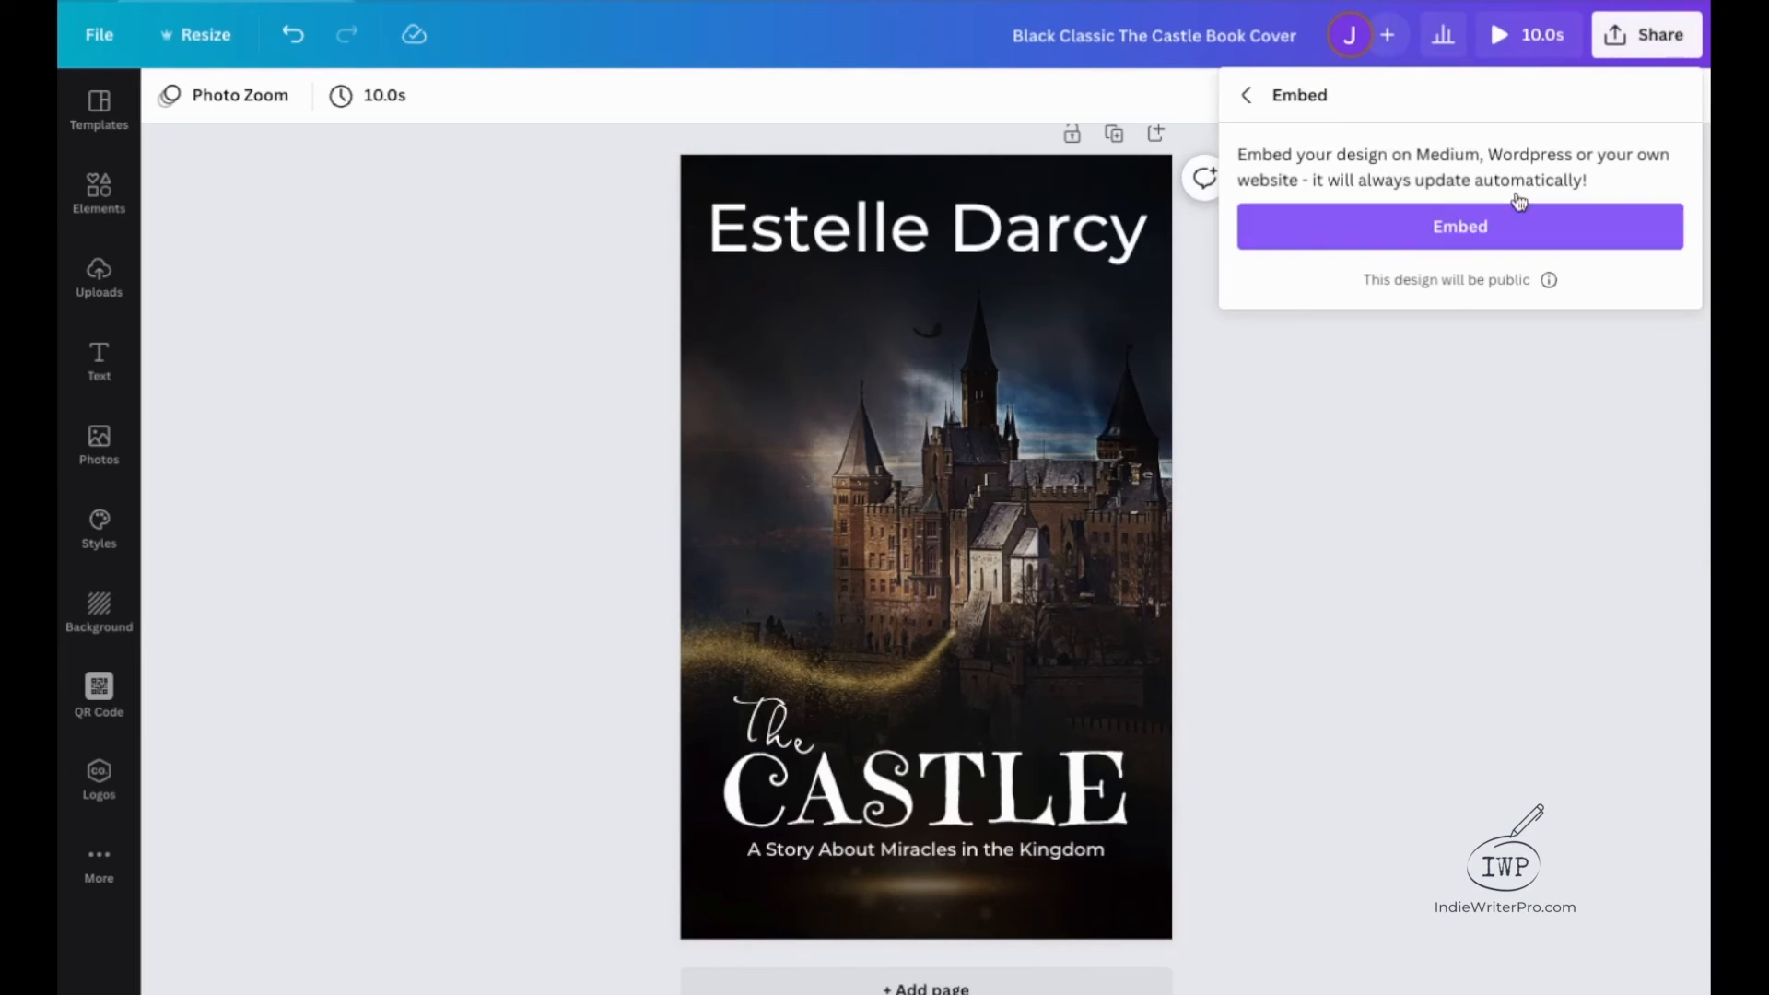
left_click(1513, 223)
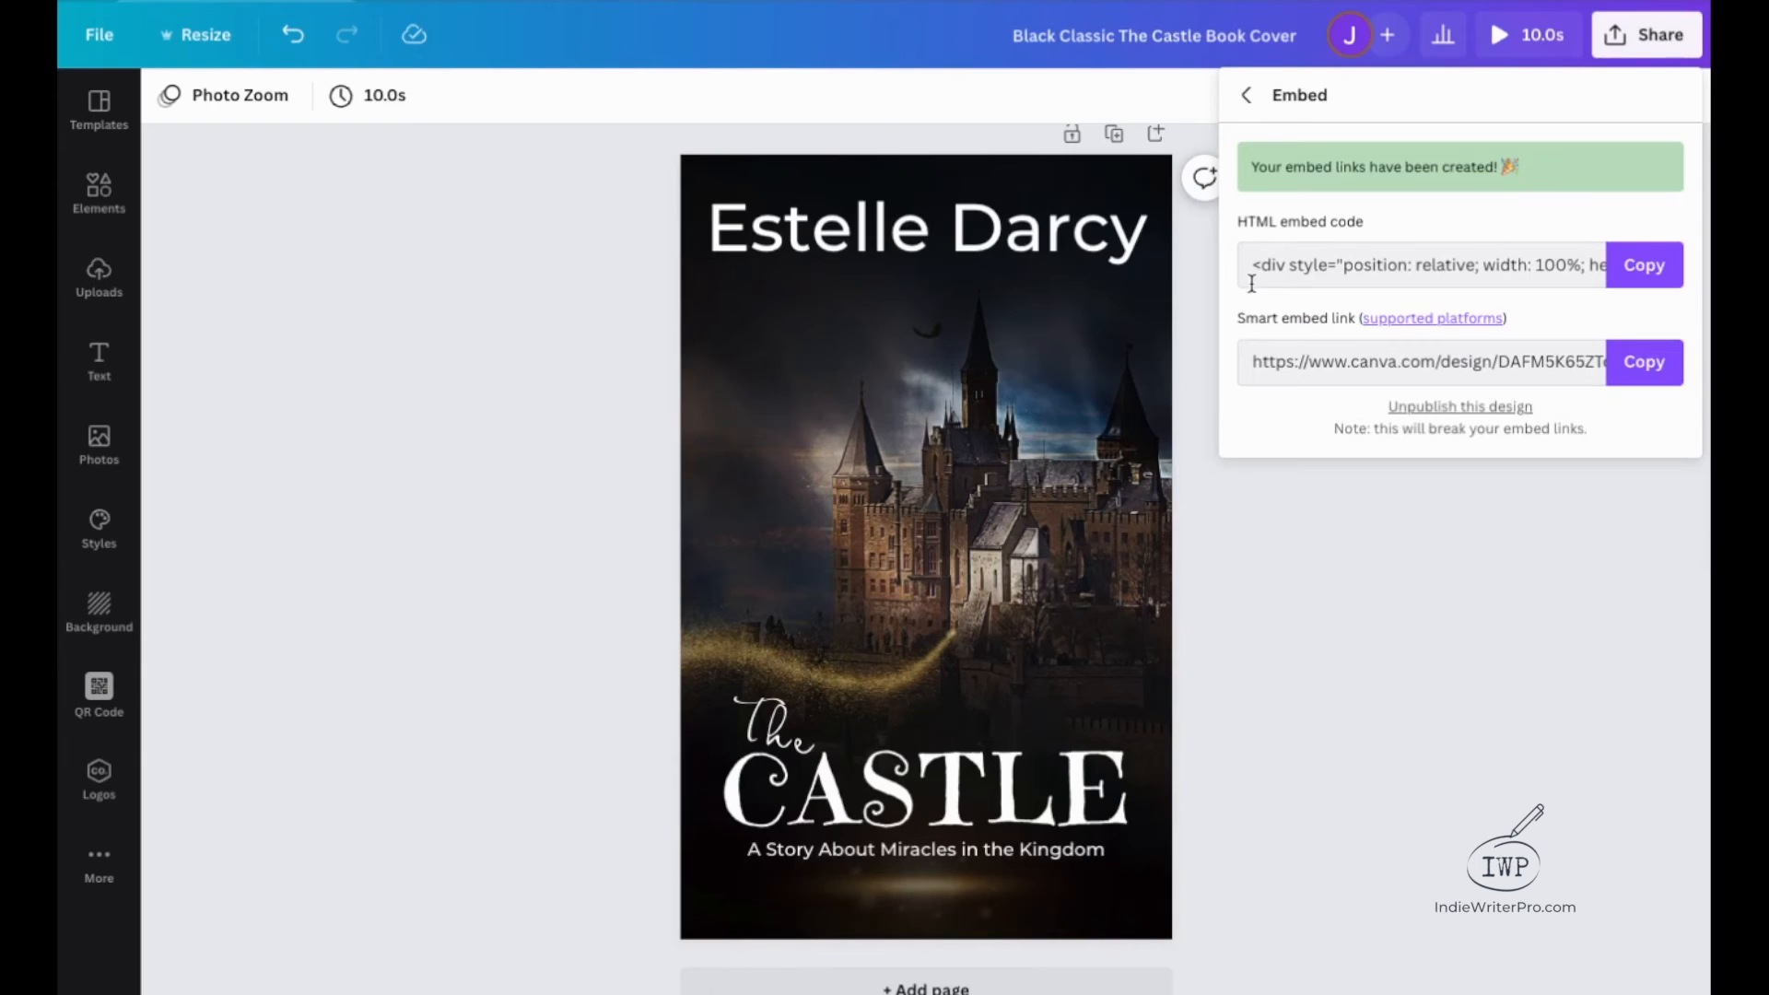
left_click(1648, 269)
left_click(1280, 579)
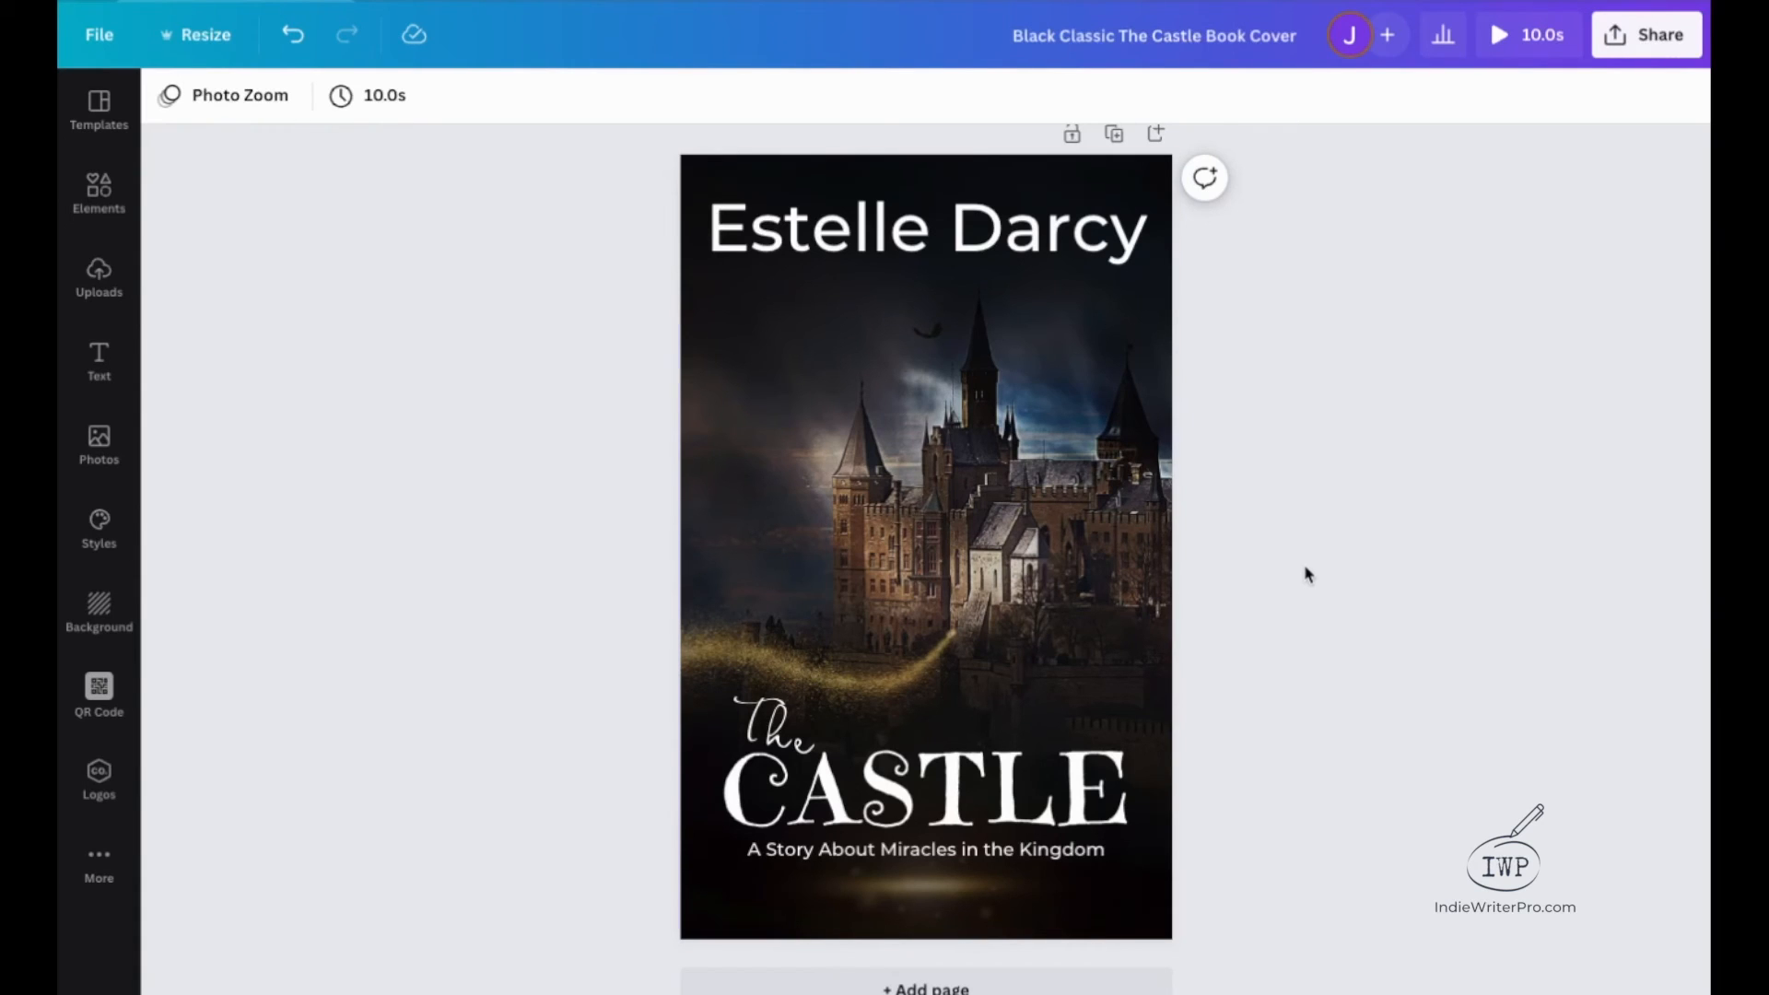
Look over the page animation options and preview the finished animated cover twice.
left_click(236, 104)
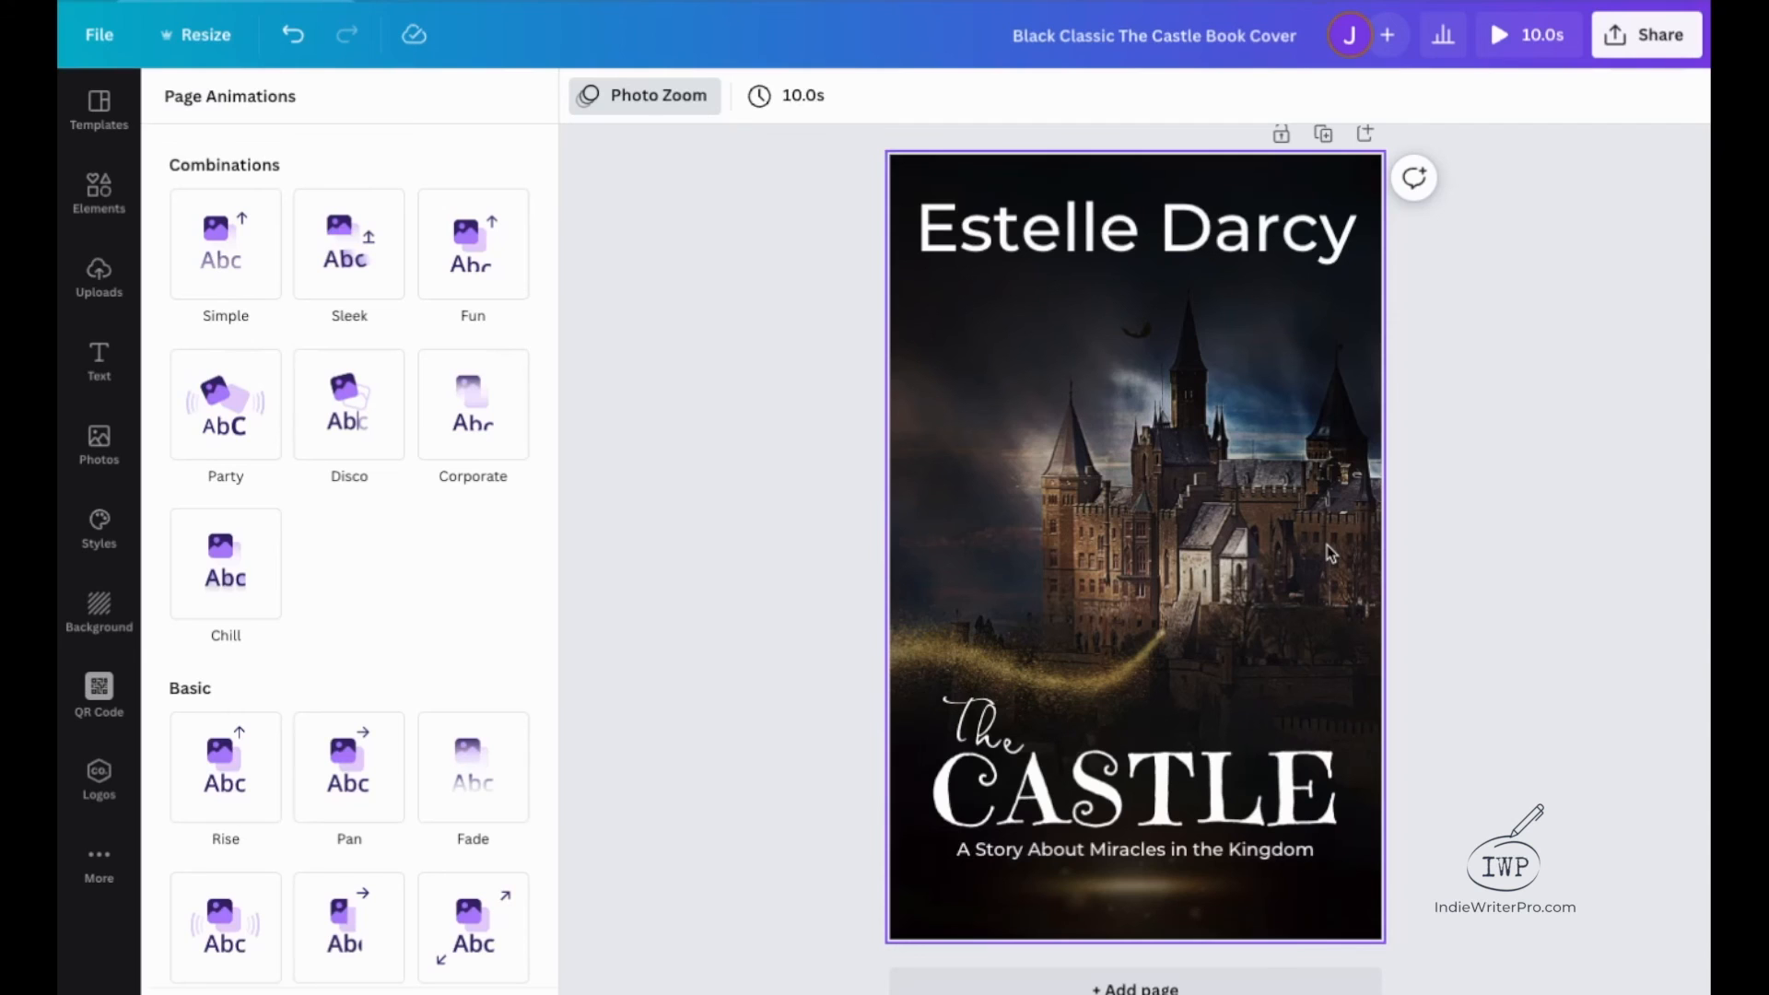
left_click(1584, 636)
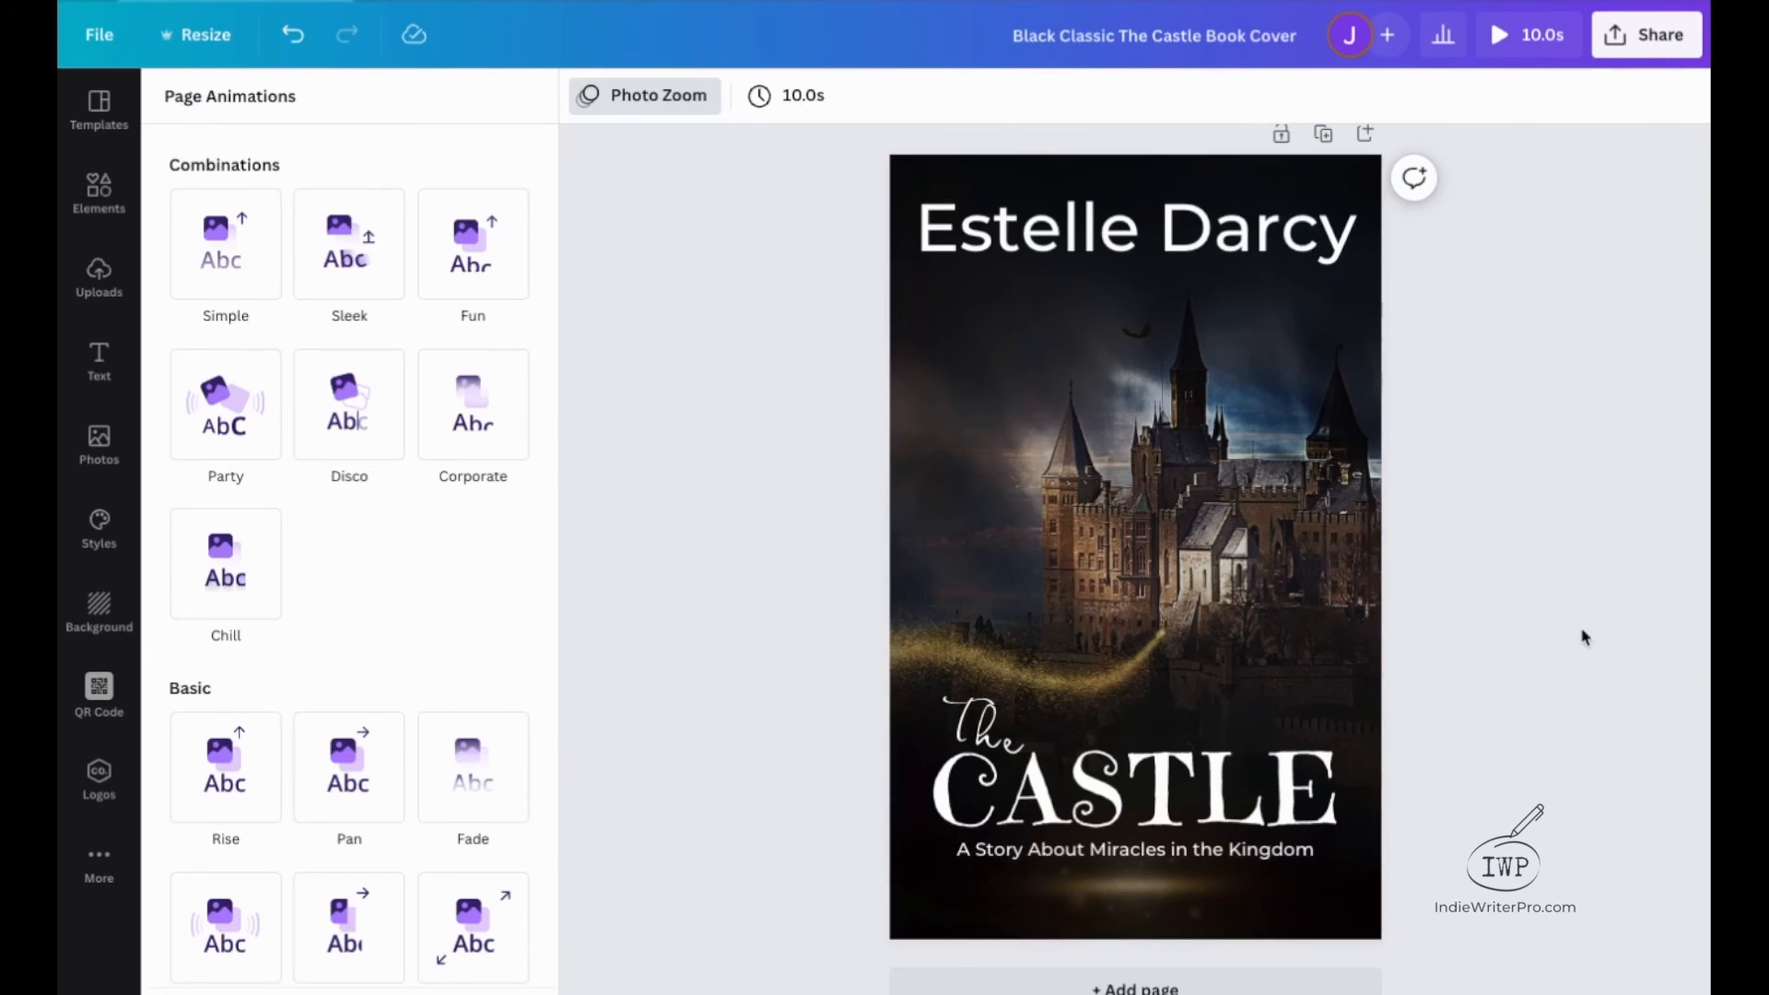
left_click(1514, 37)
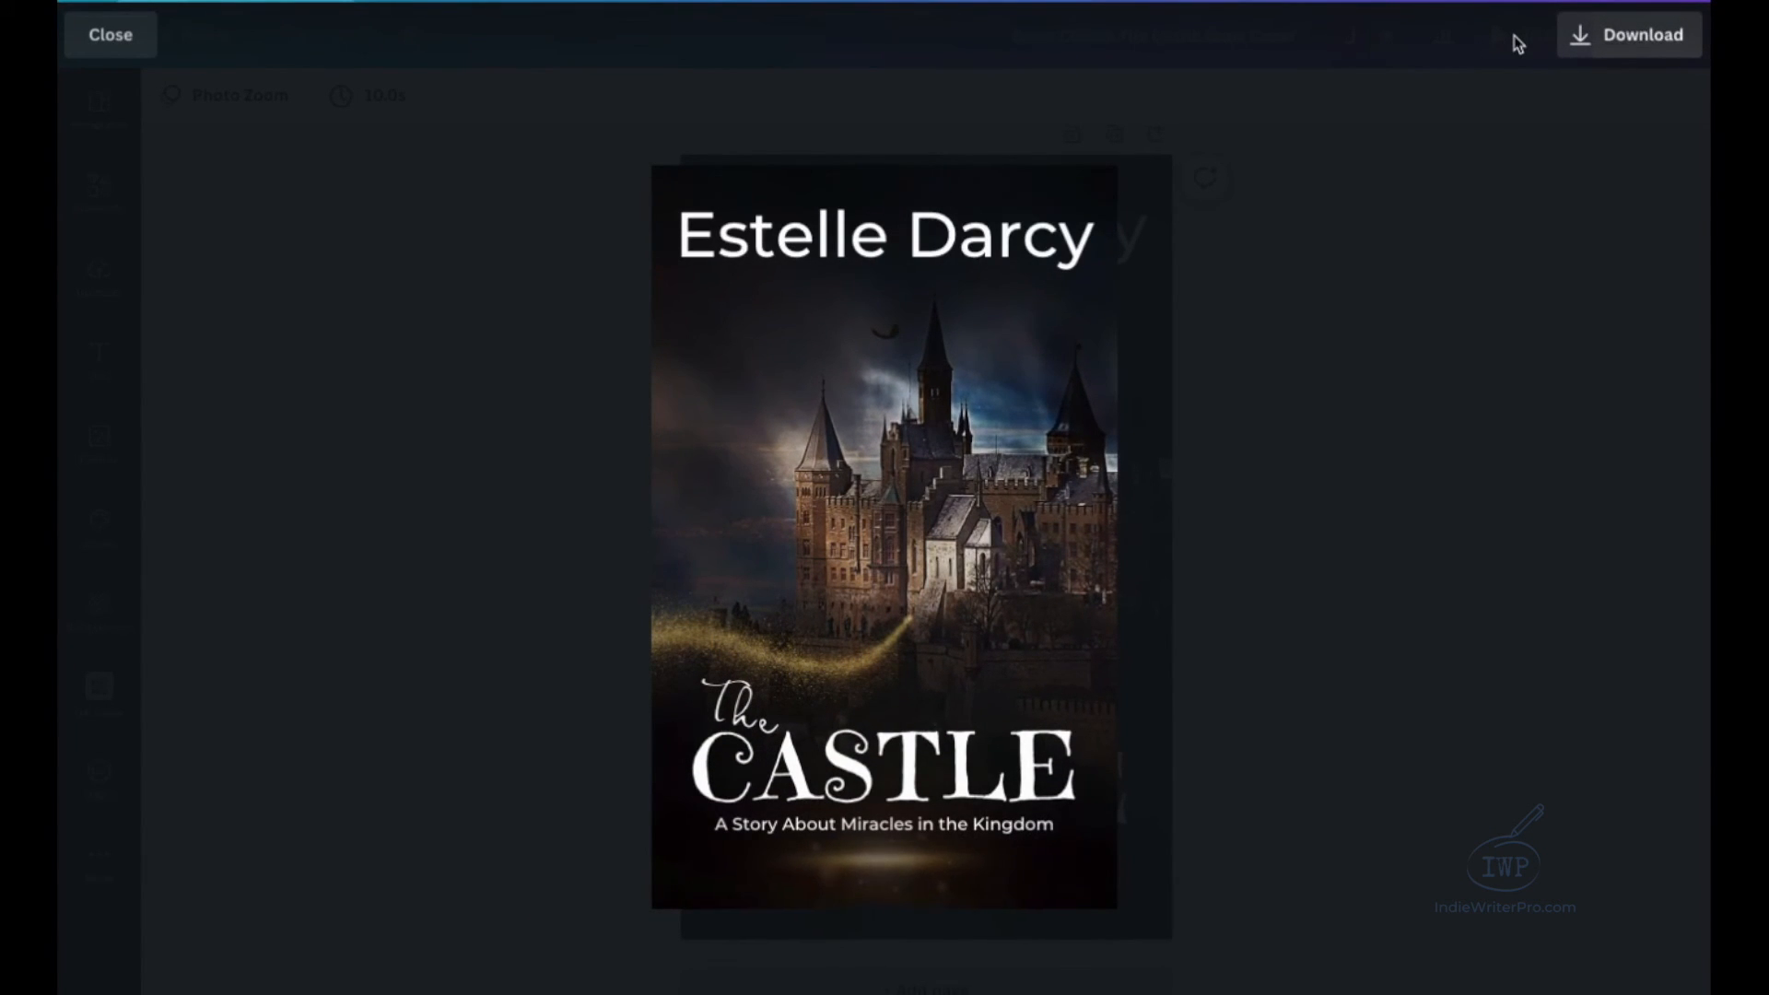
mouse_move(1119, 594)
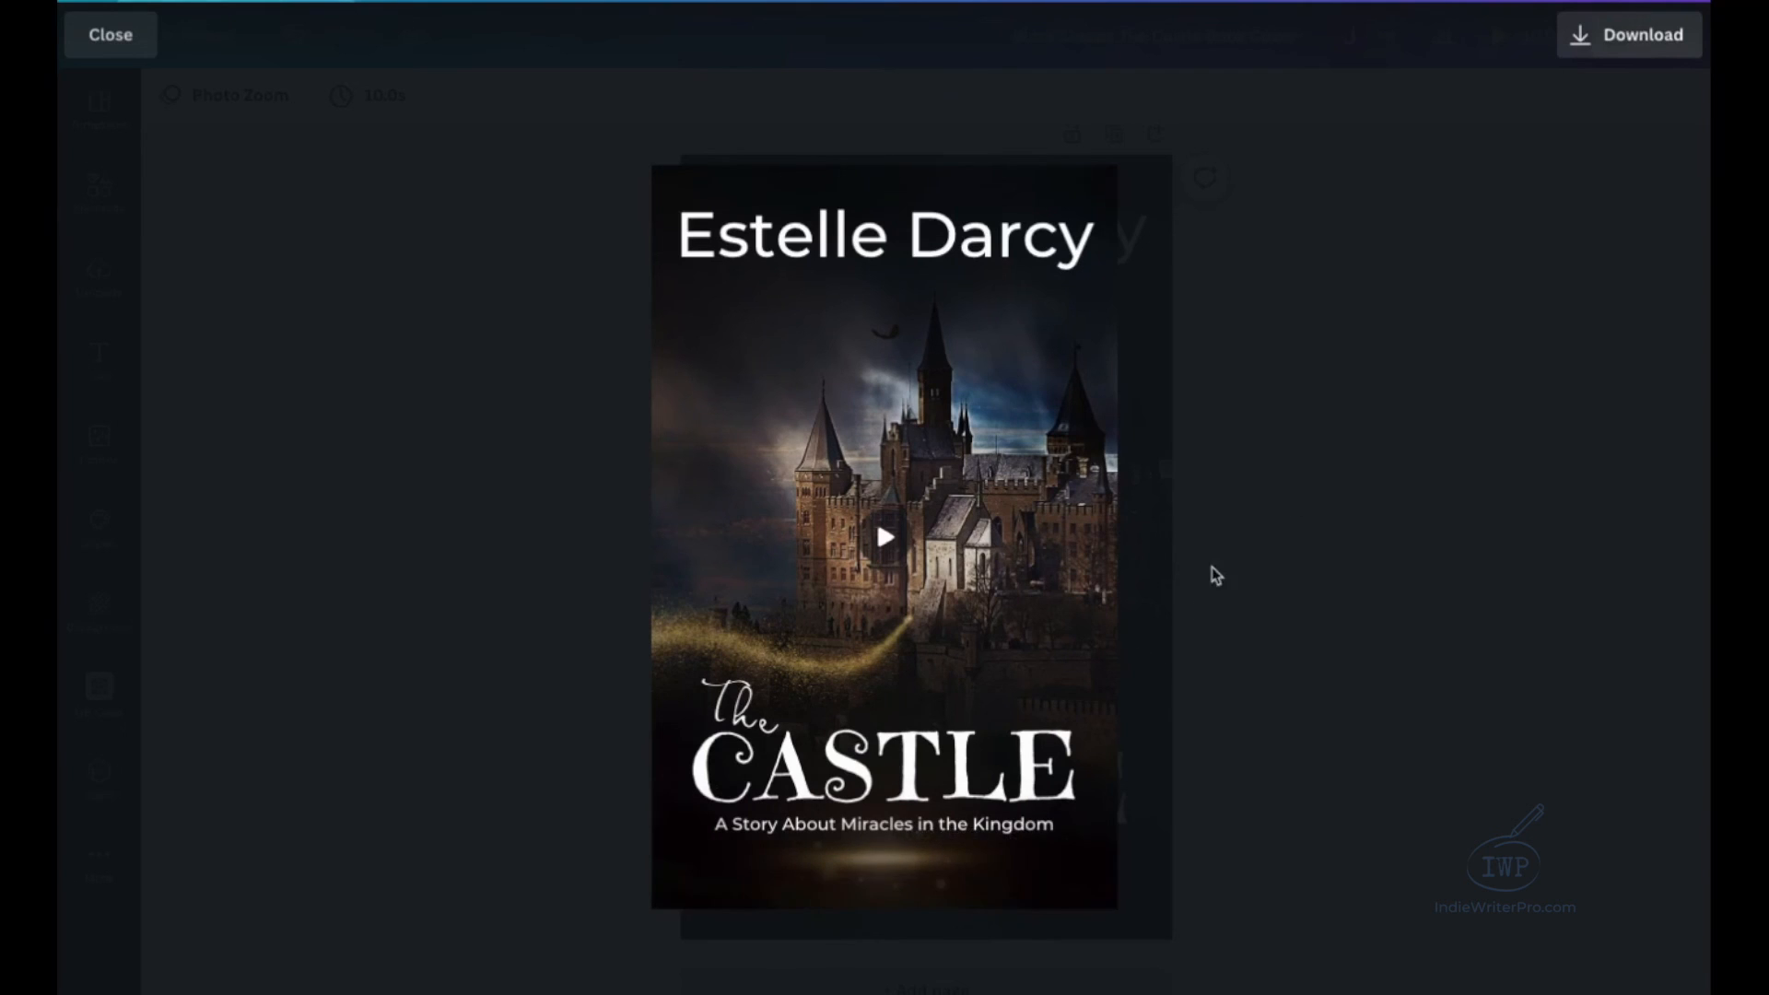
mouse_move(1026, 523)
left_click(105, 33)
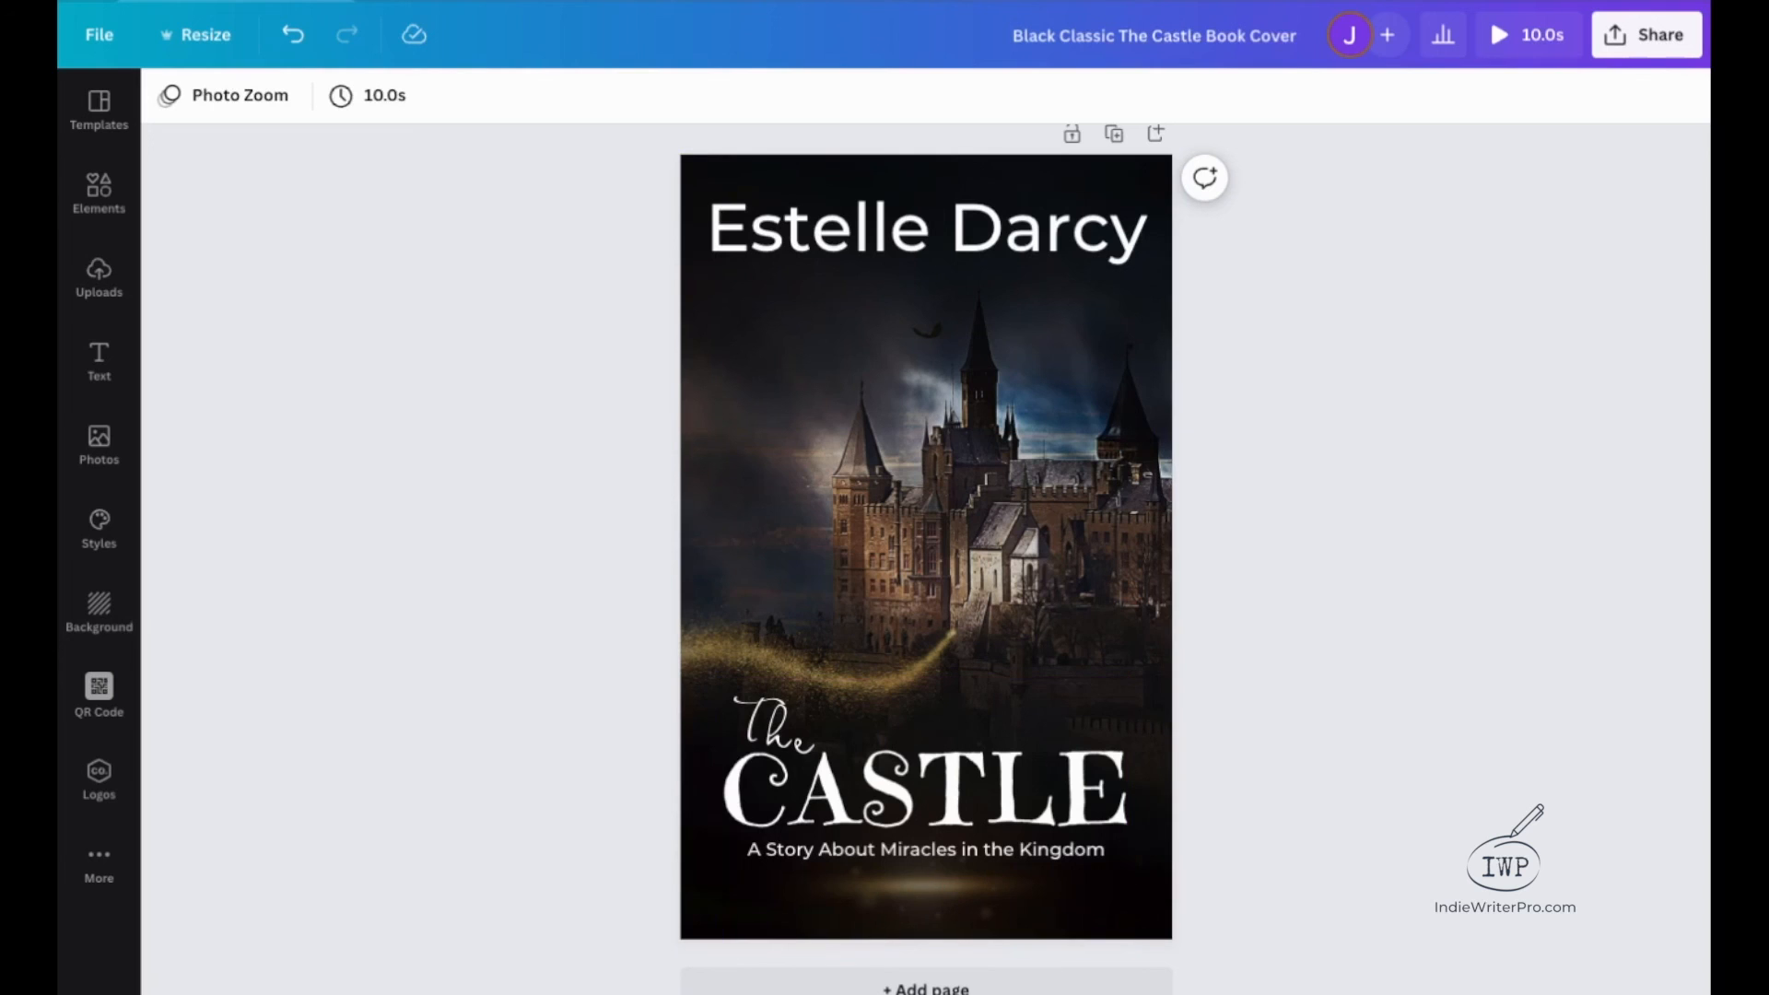
left_click(1511, 35)
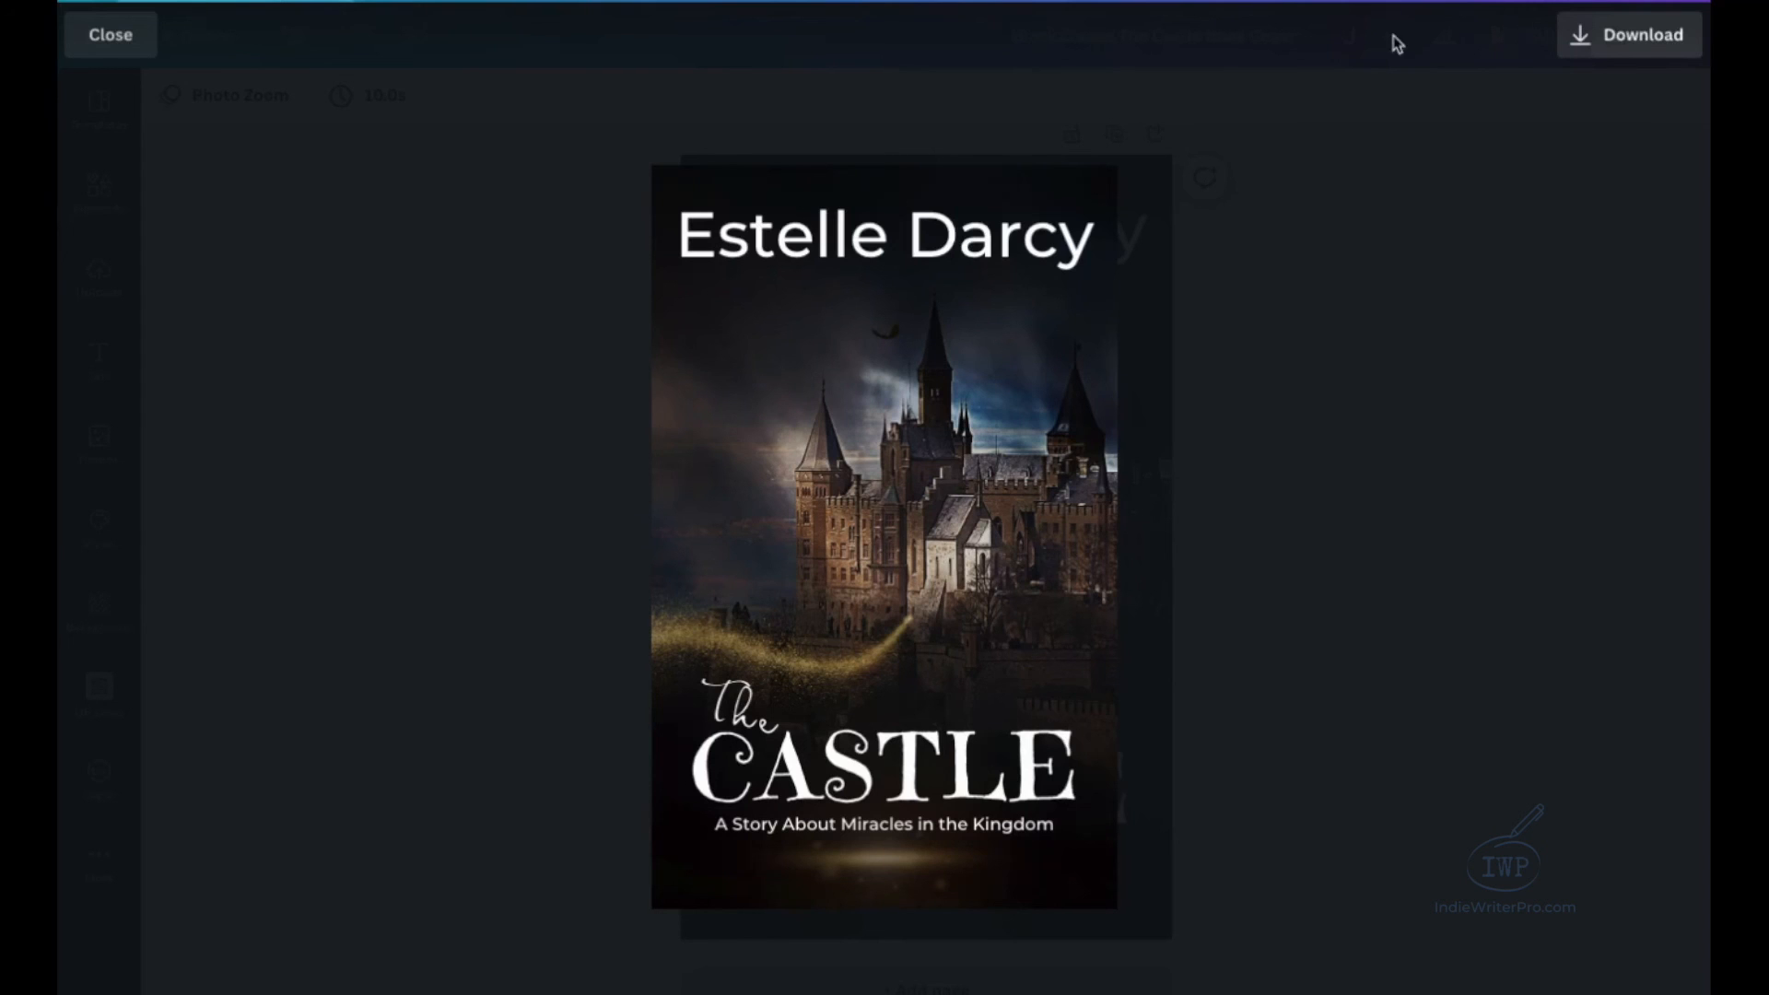
left_click(134, 43)
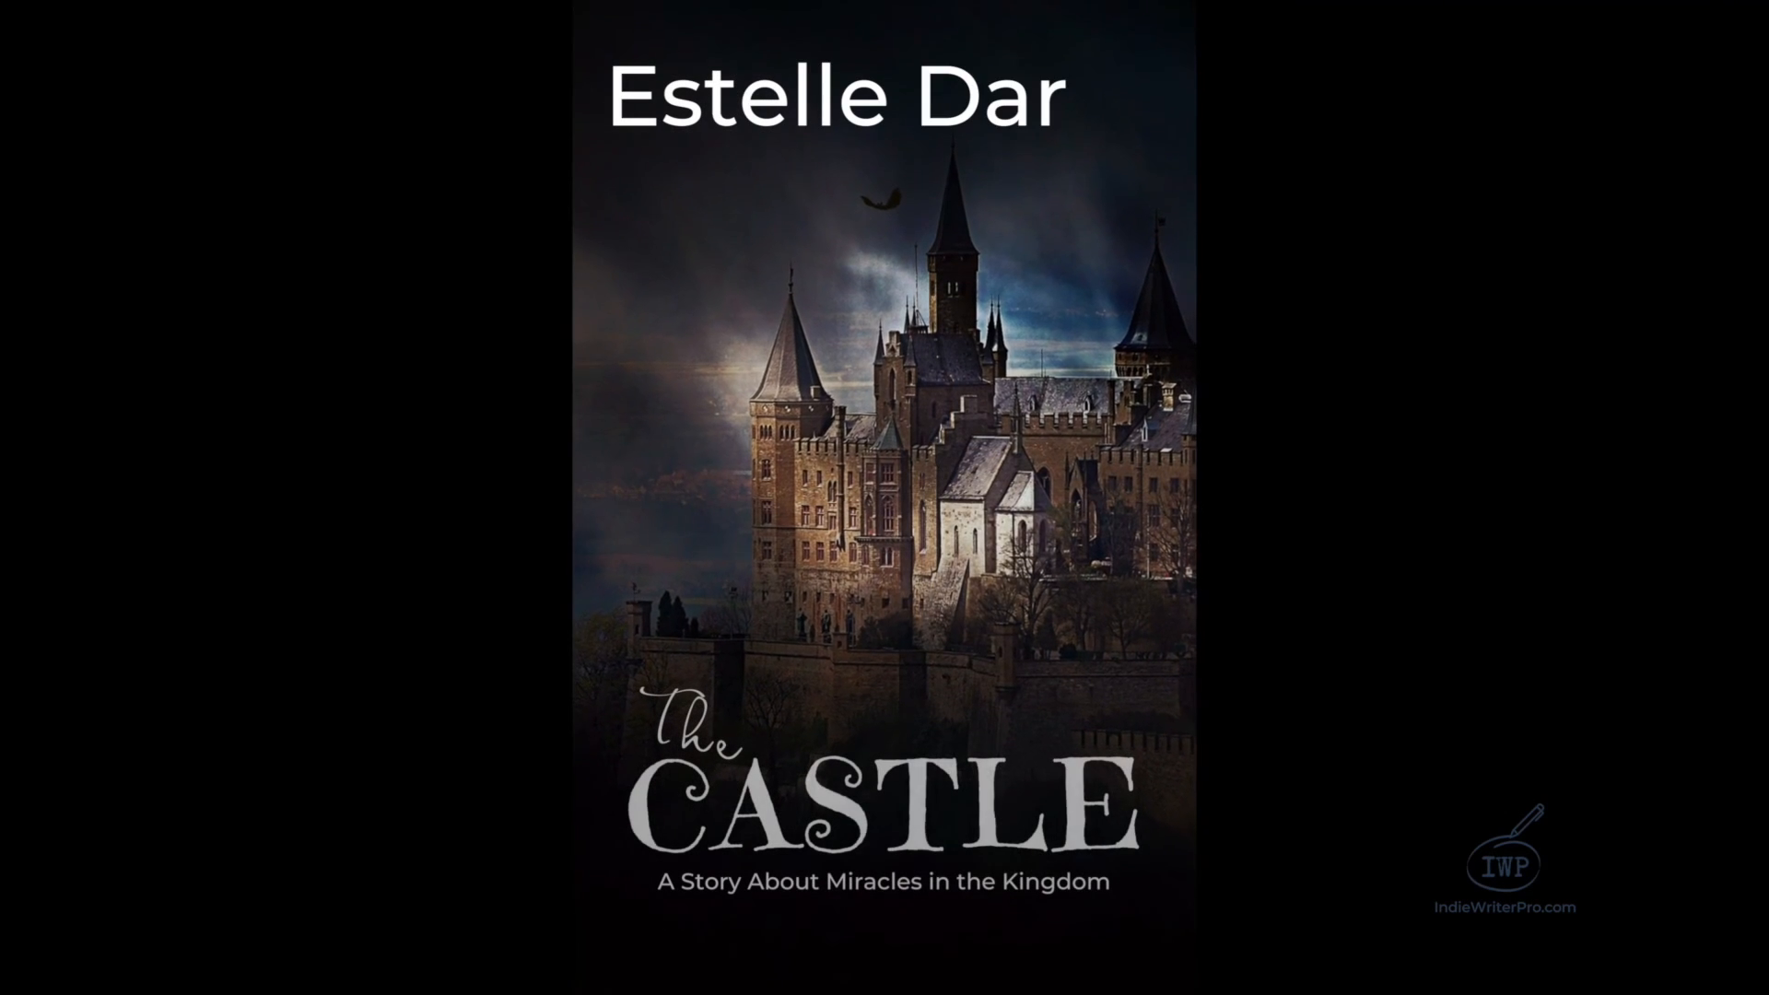